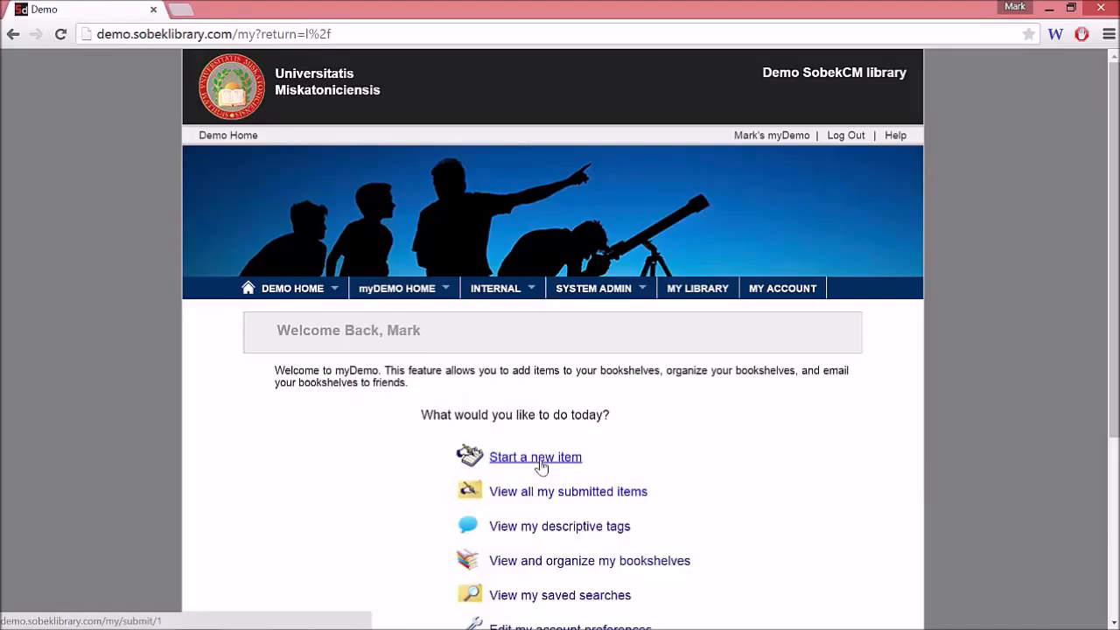
- Start a new item with the DLOC template and accept the grant of permission
left_click(542, 461)
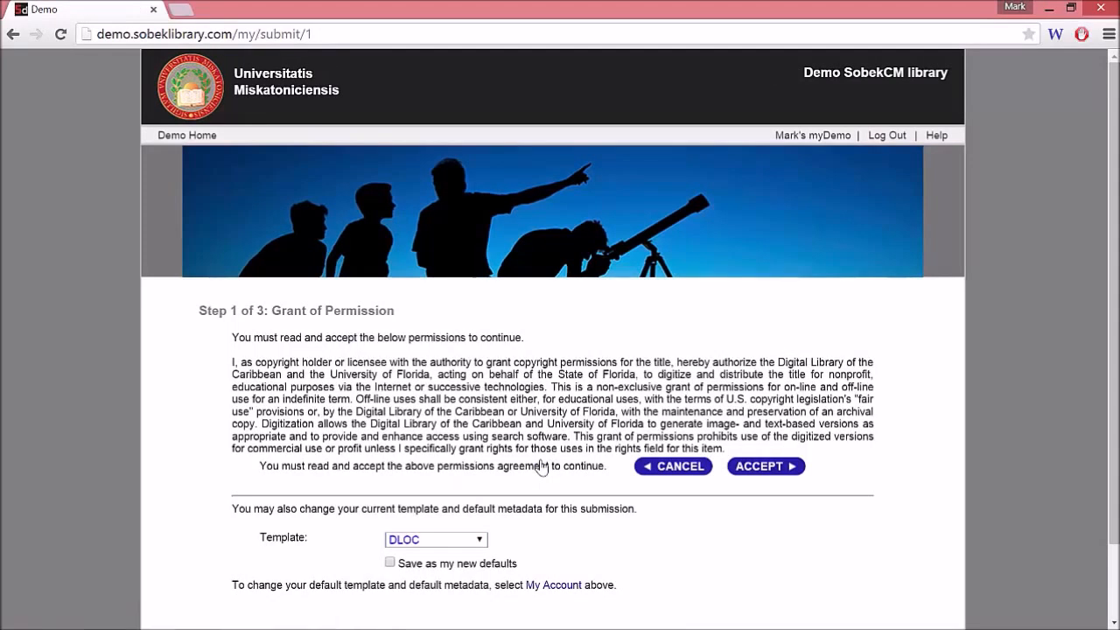
scroll(609, 377, "down", 1)
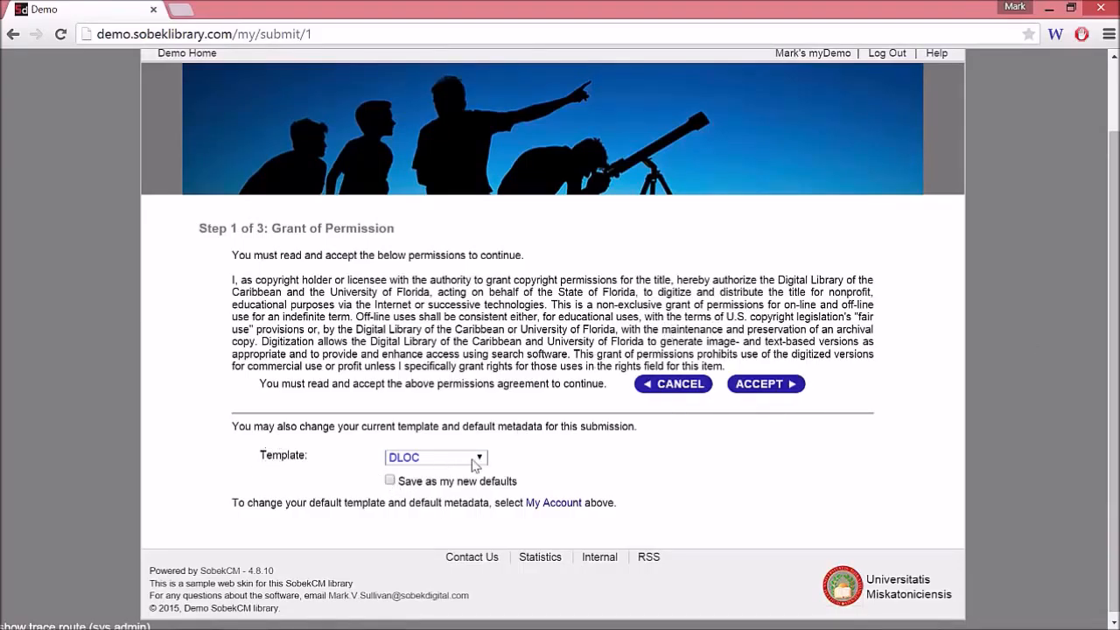
left_click(479, 457)
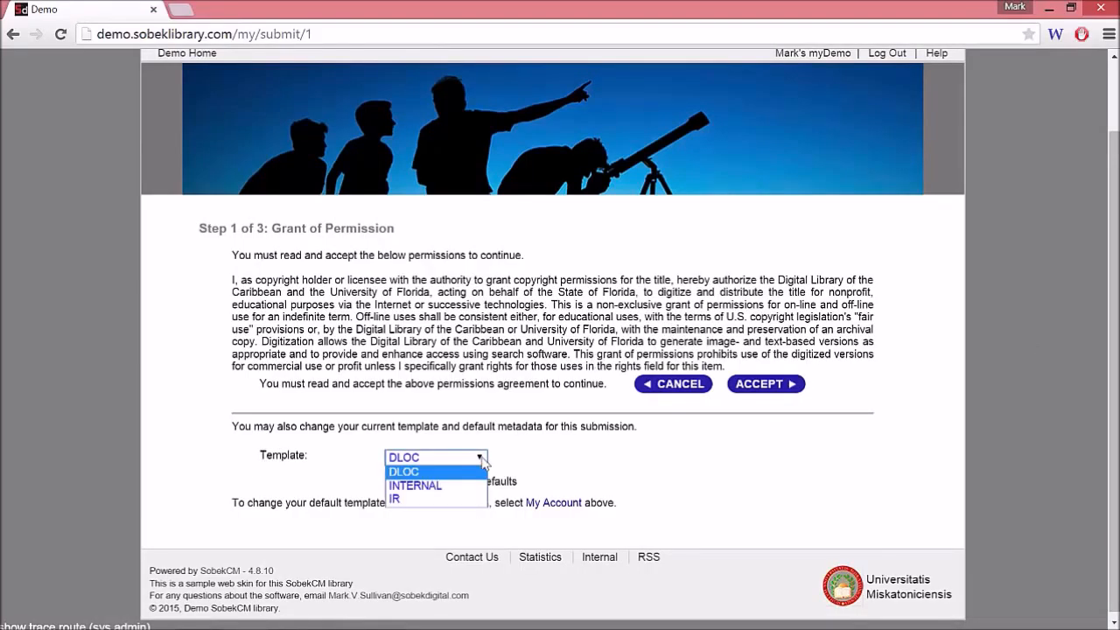
left_click(473, 473)
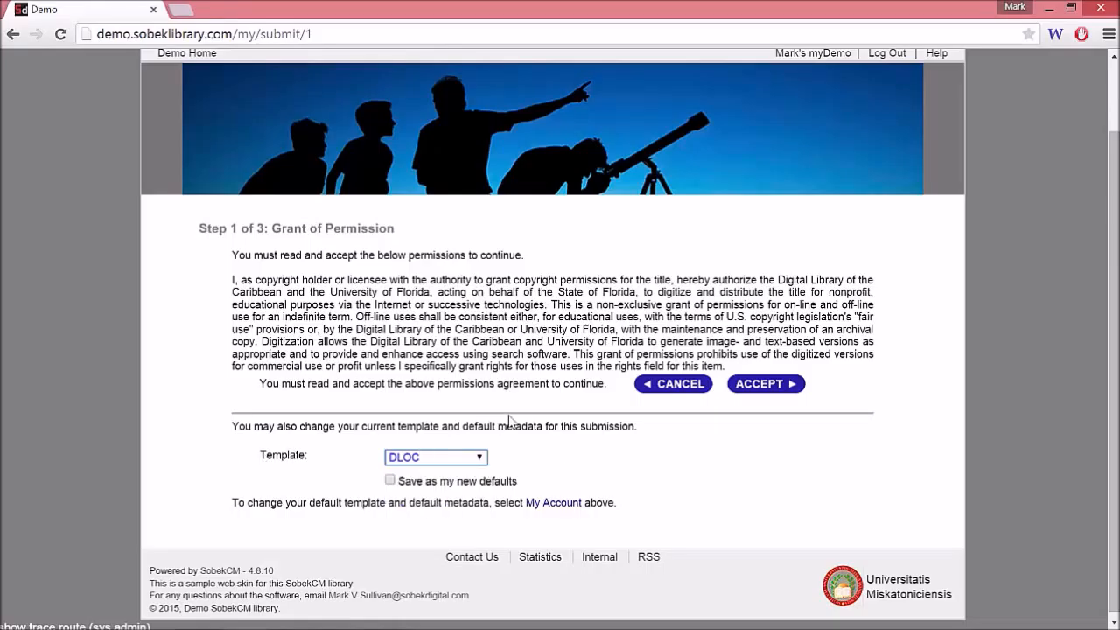
left_click(771, 389)
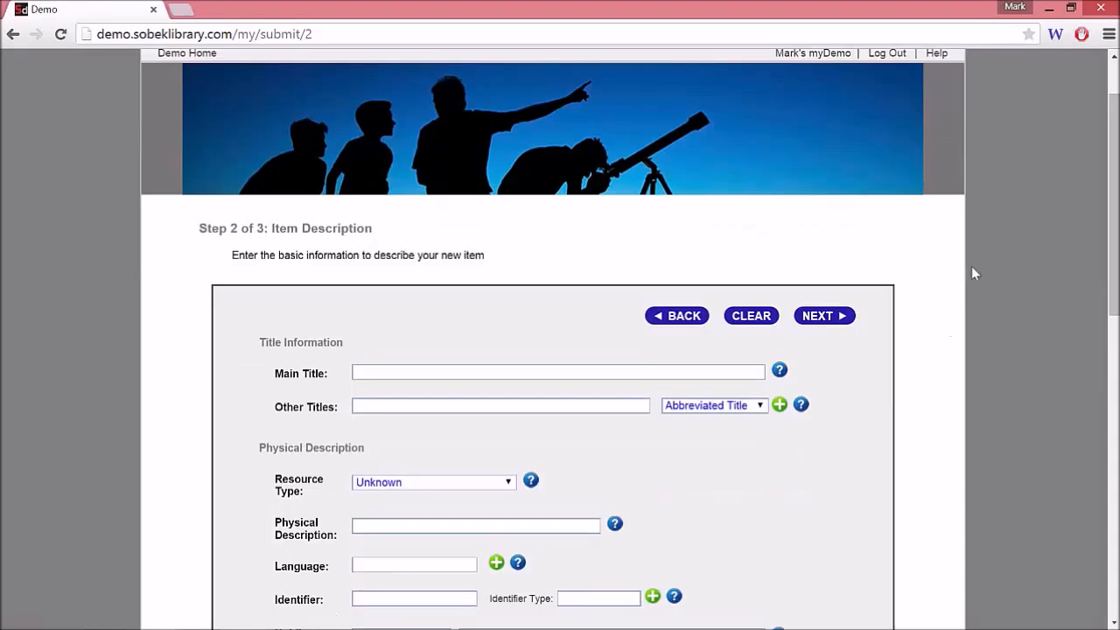
- Try to continue with the item description form left blank and review which required fields are missing
scroll(560, 342, "down", 3)
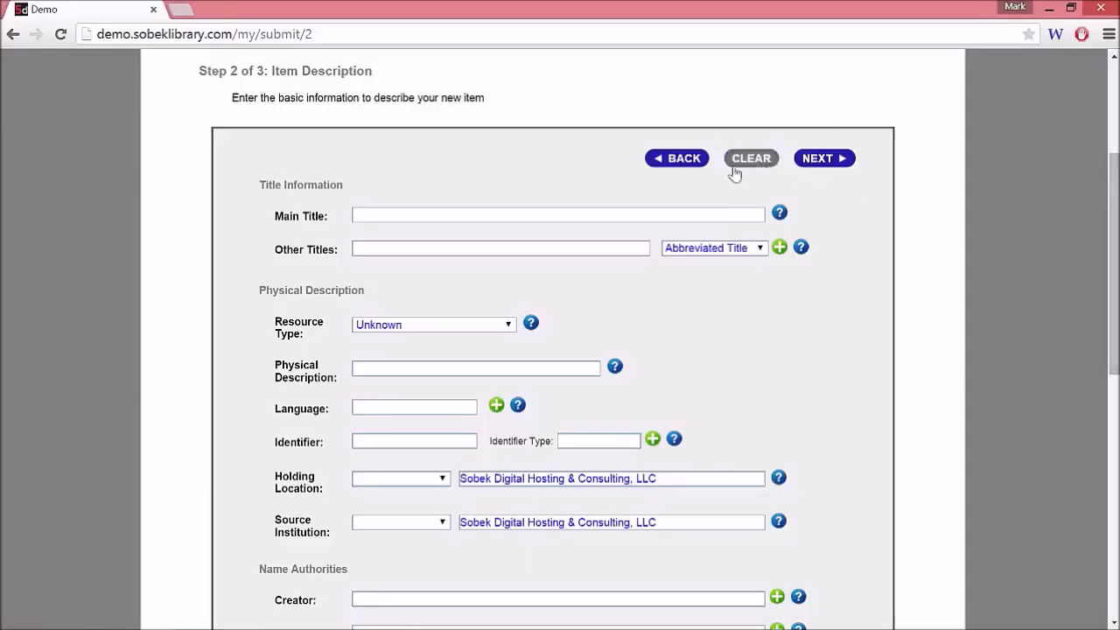
left_click(841, 165)
scroll(912, 249, "down", 2)
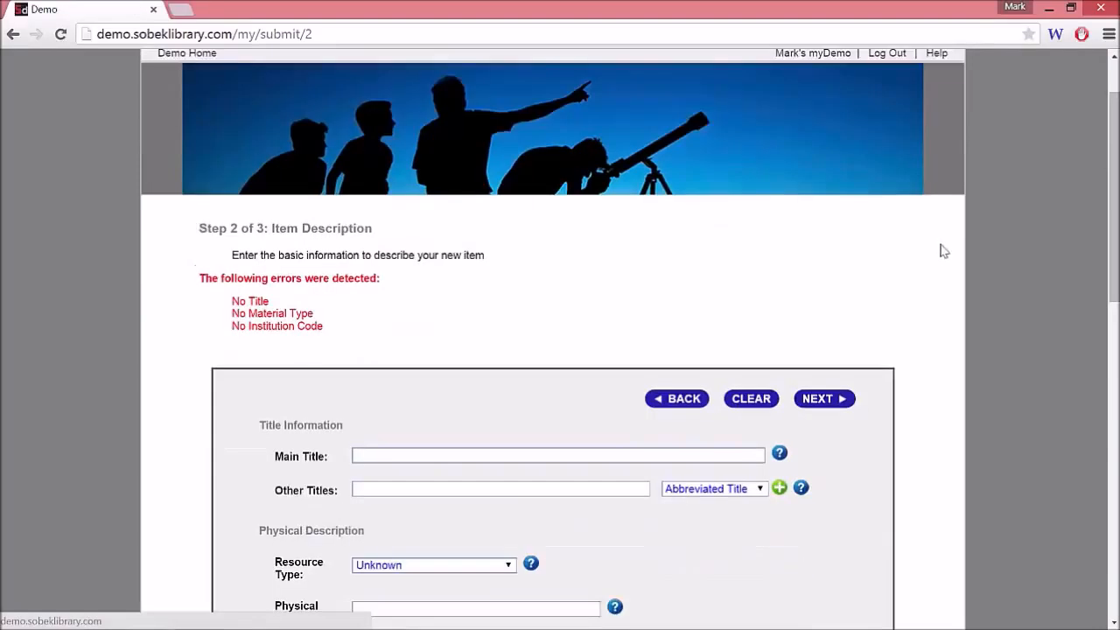
scroll(597, 267, "down", 1)
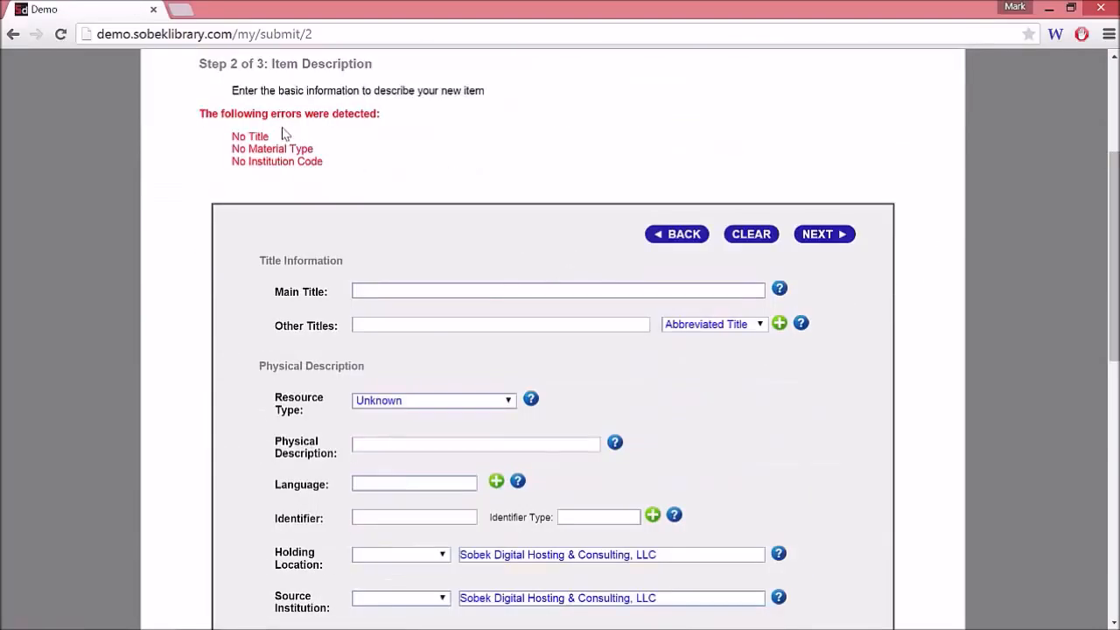
mouse_move(234, 139)
left_mouse_down()
mouse_move(323, 152)
mouse_move(231, 159)
left_mouse_up()
left_click(325, 155)
left_click(369, 172)
- Enter "Theory of the Haitian Meringue" as the main title of the item
left_click(382, 292)
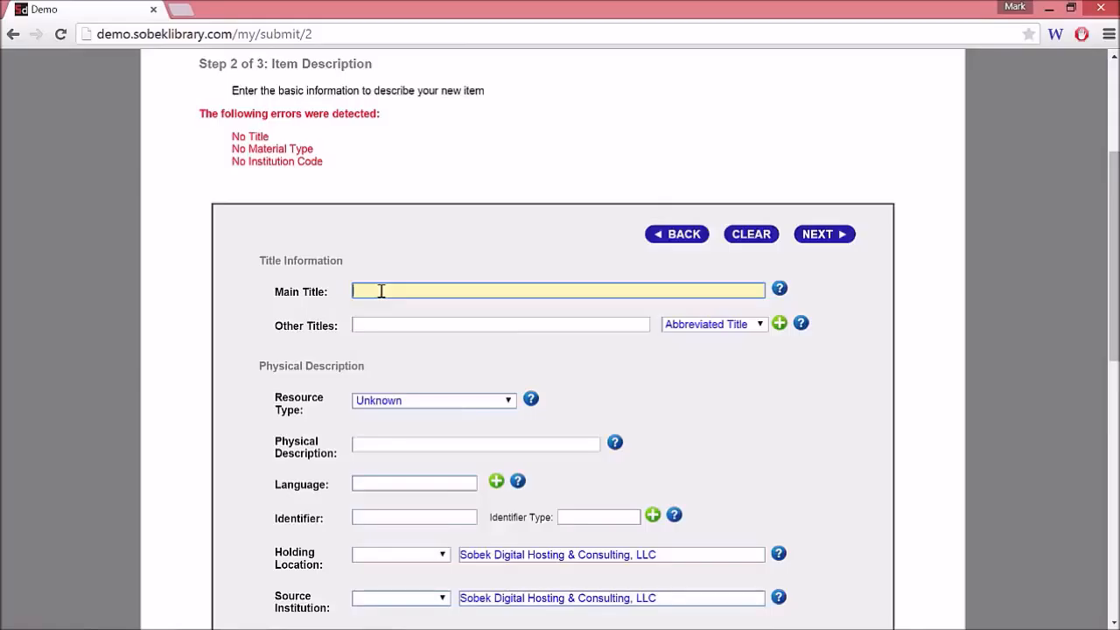
scroll(435, 210, "down", 1)
type("Theory")
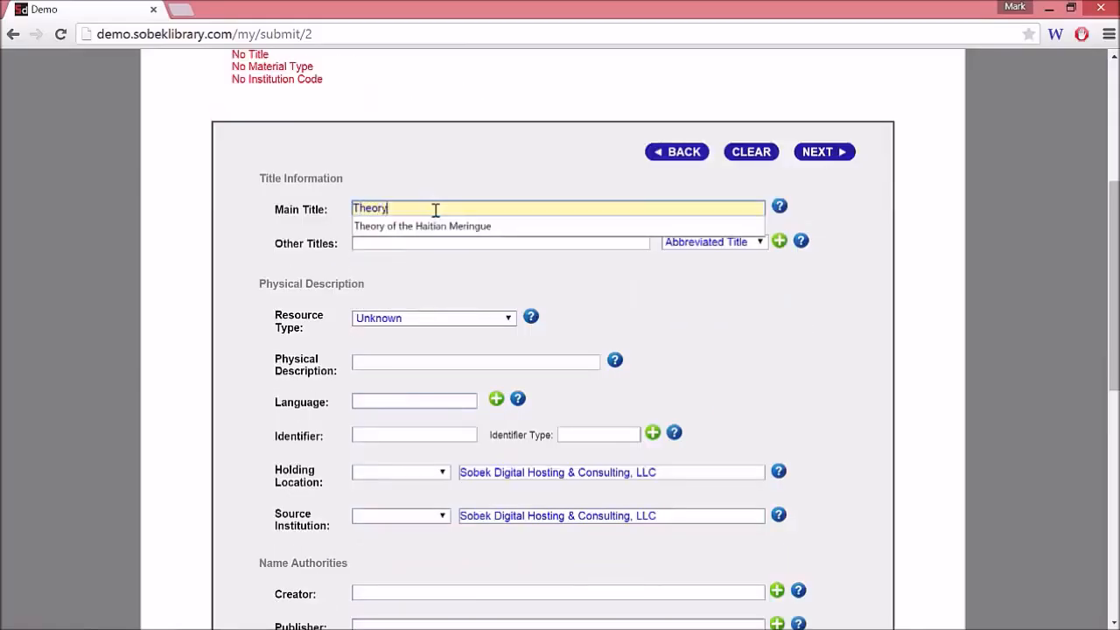
type(" o")
key("Down")
key("Tab")
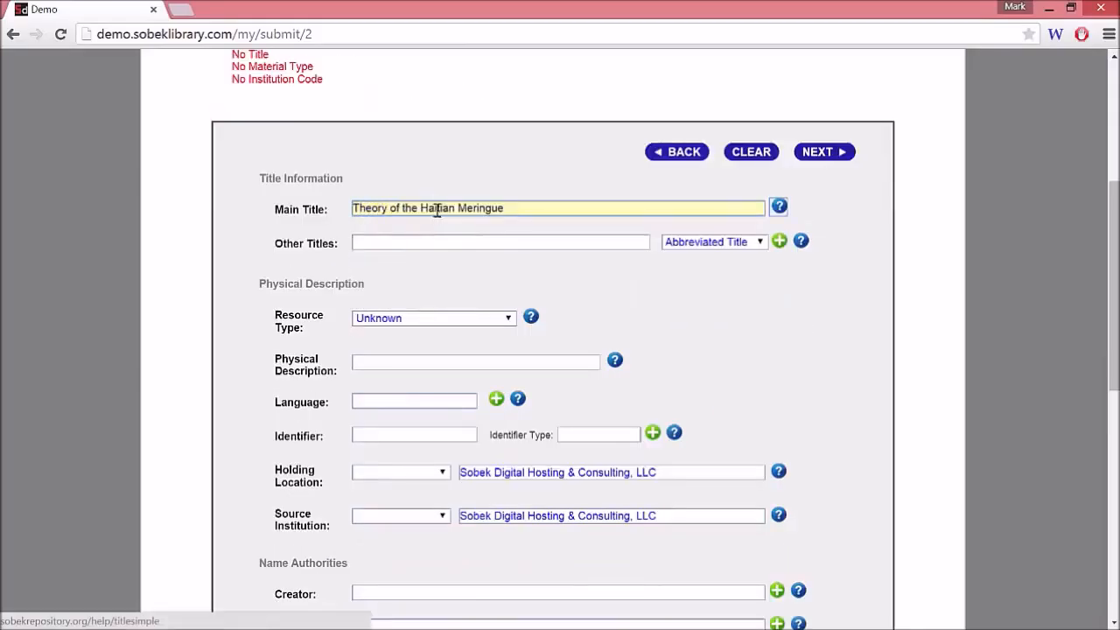
- Set the resource type to Book and enter "34p ; illus : 19cm" as the physical description
left_click(449, 323)
left_click(389, 385)
left_click(403, 362)
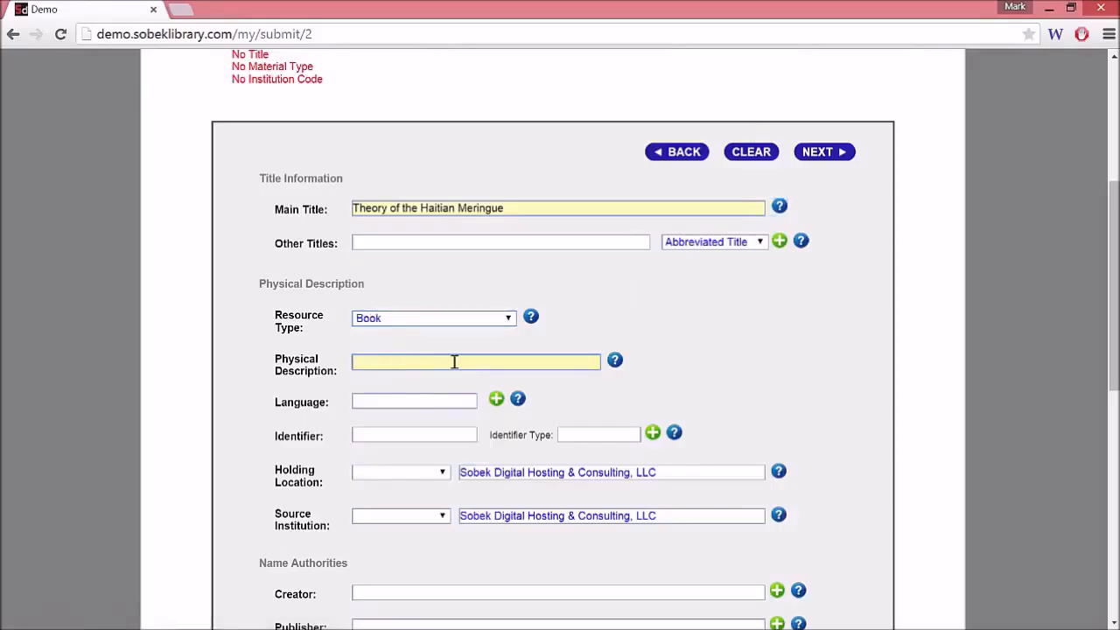
type("34p")
key("Down")
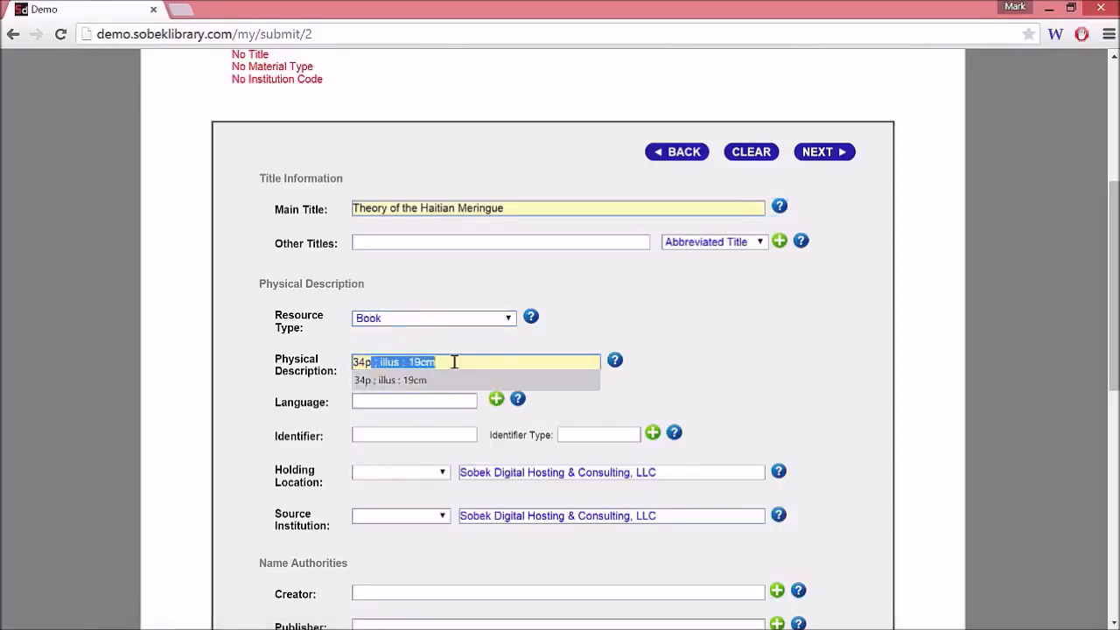
key("Tab")
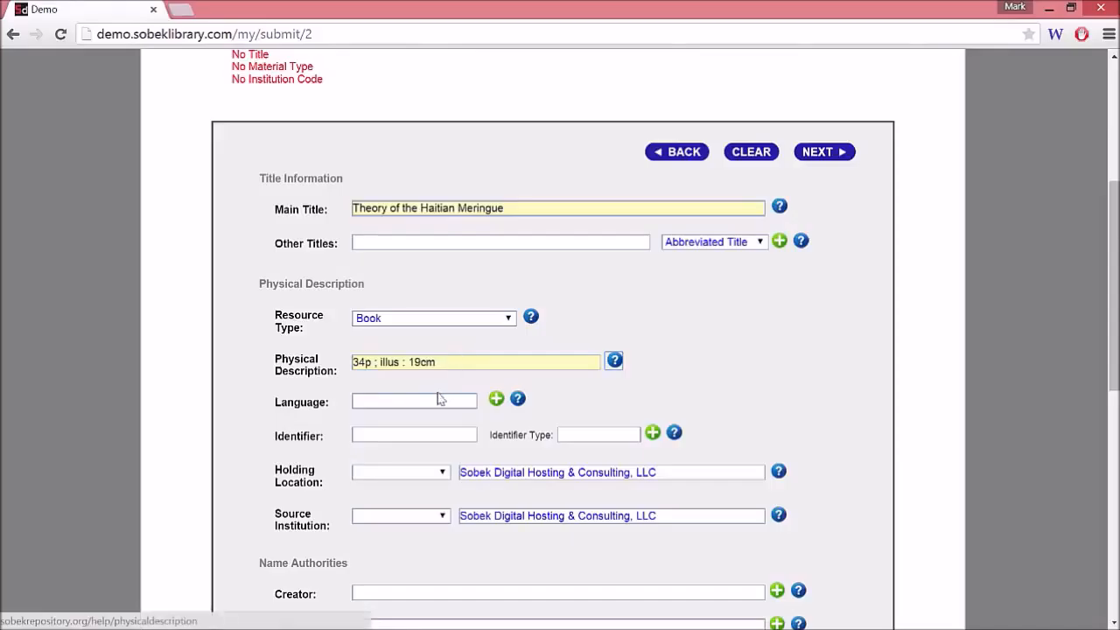
left_click(442, 401)
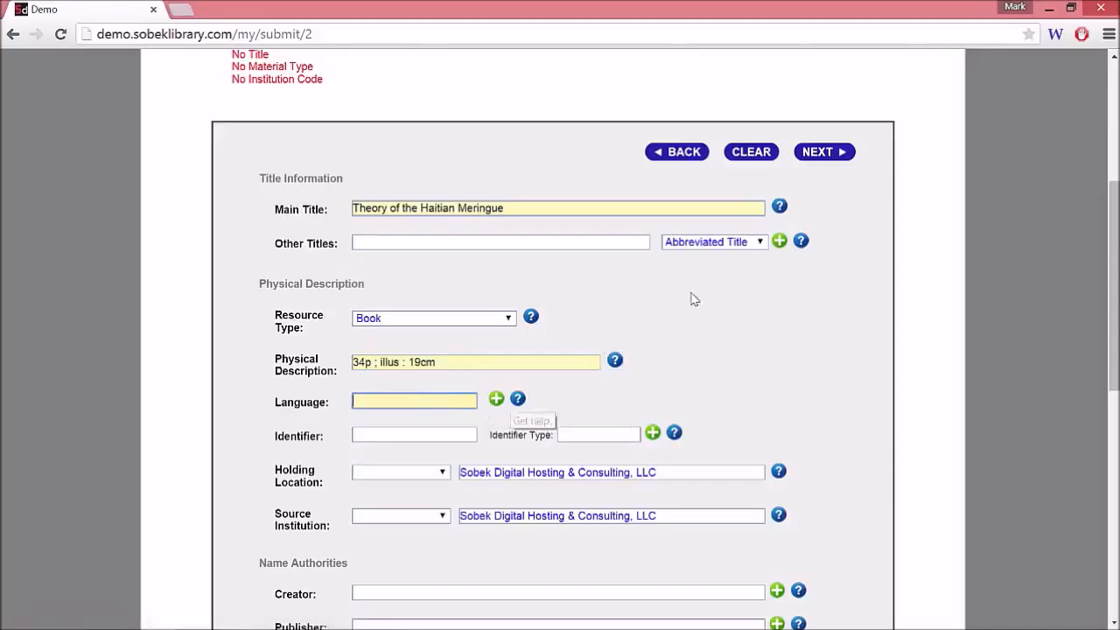
- Open the help page for the physical description field, examine the recommended format and examples, and return to the form
left_click(615, 360)
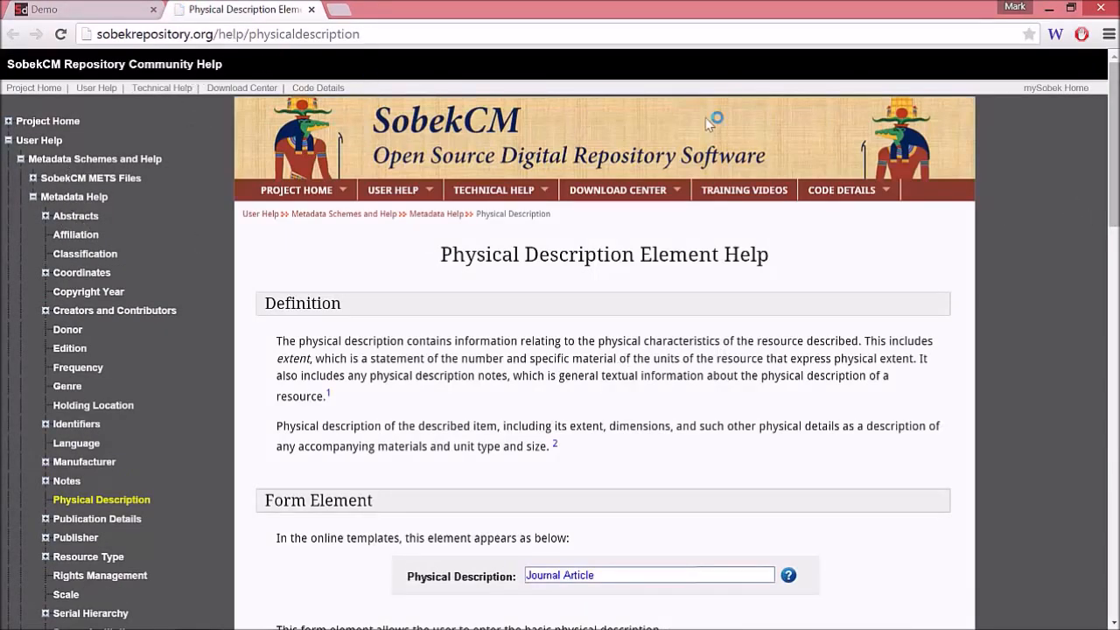
scroll(1115, 209, "down", 2)
left_click_drag(1114, 208, 1116, 331)
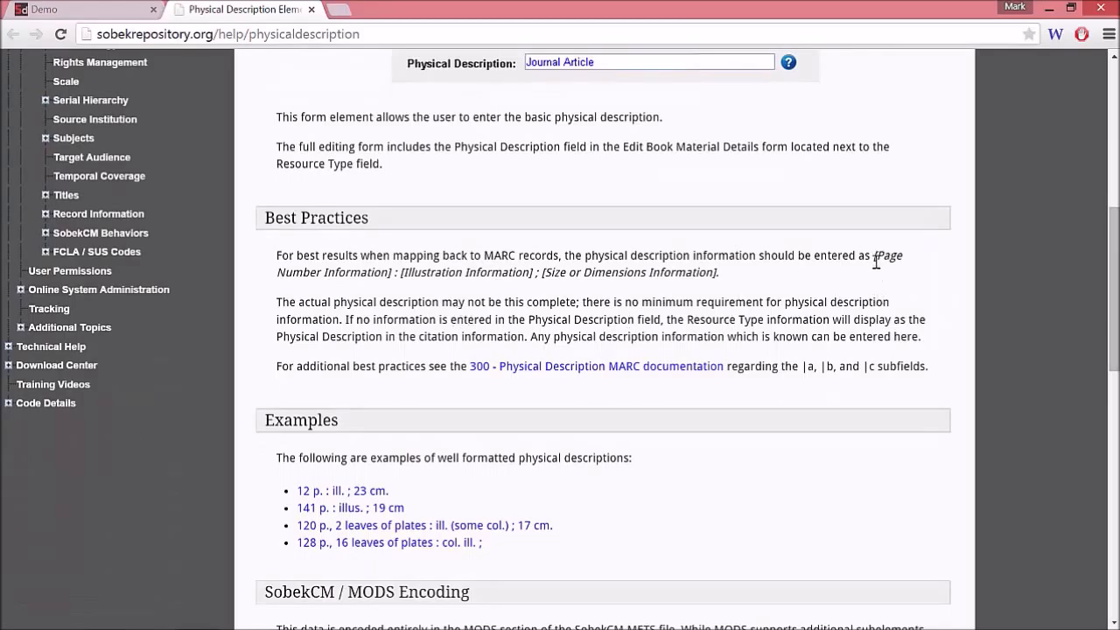
left_click_drag(873, 257, 878, 274)
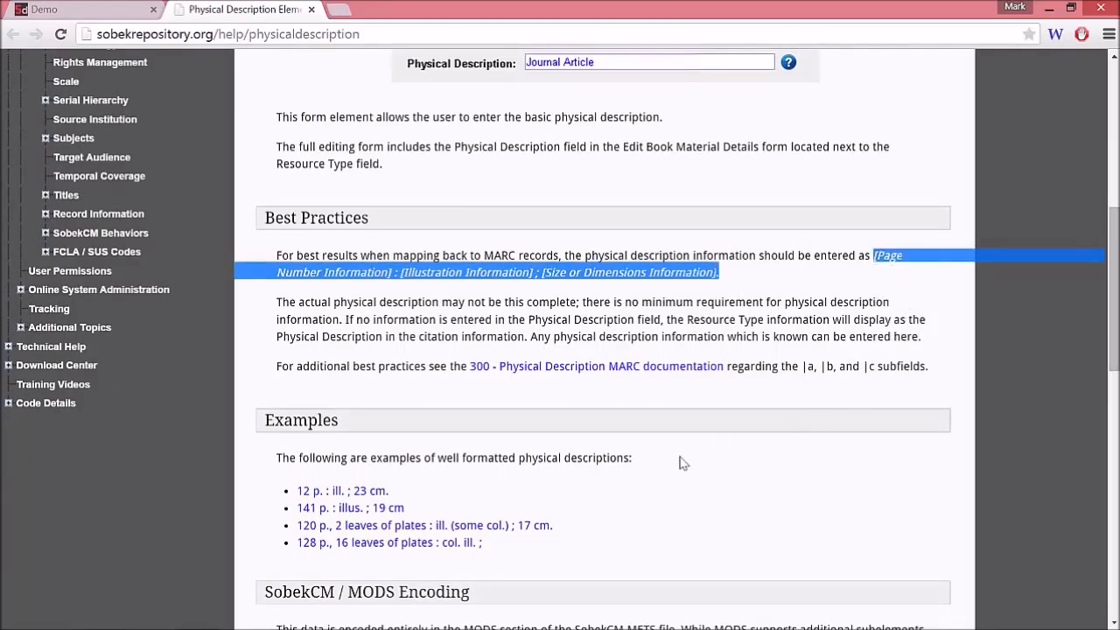
scroll(684, 463, "down", 4)
left_click(122, 12)
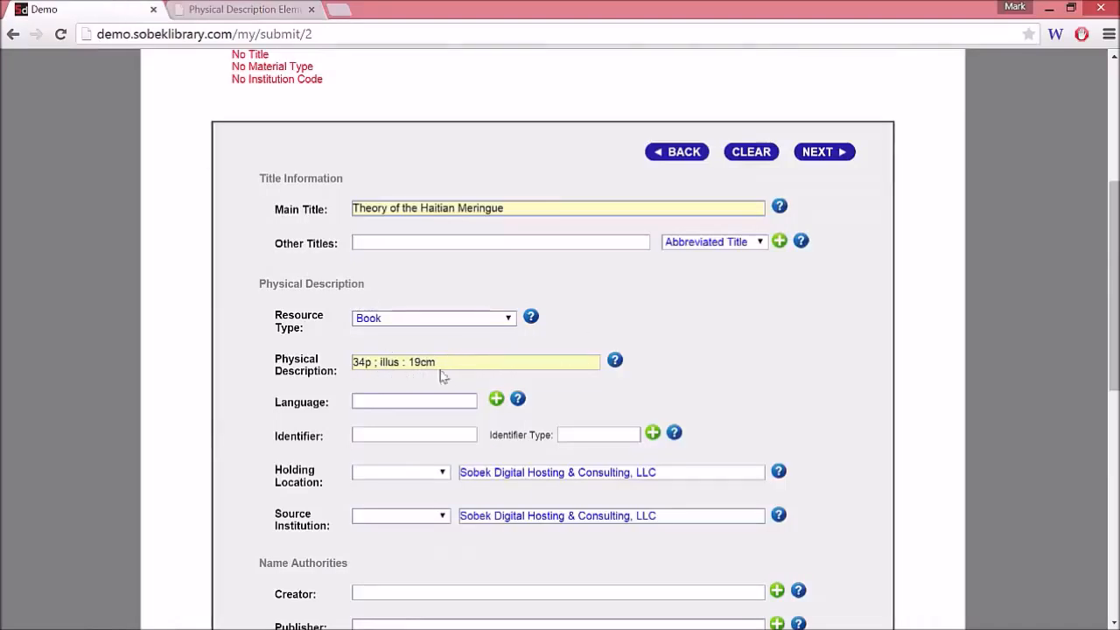
- Spell out the abbreviations in the physical description so it reads "34 pages ; illustrated : 19cm"
left_click(362, 362)
left_click(374, 362)
type("ages")
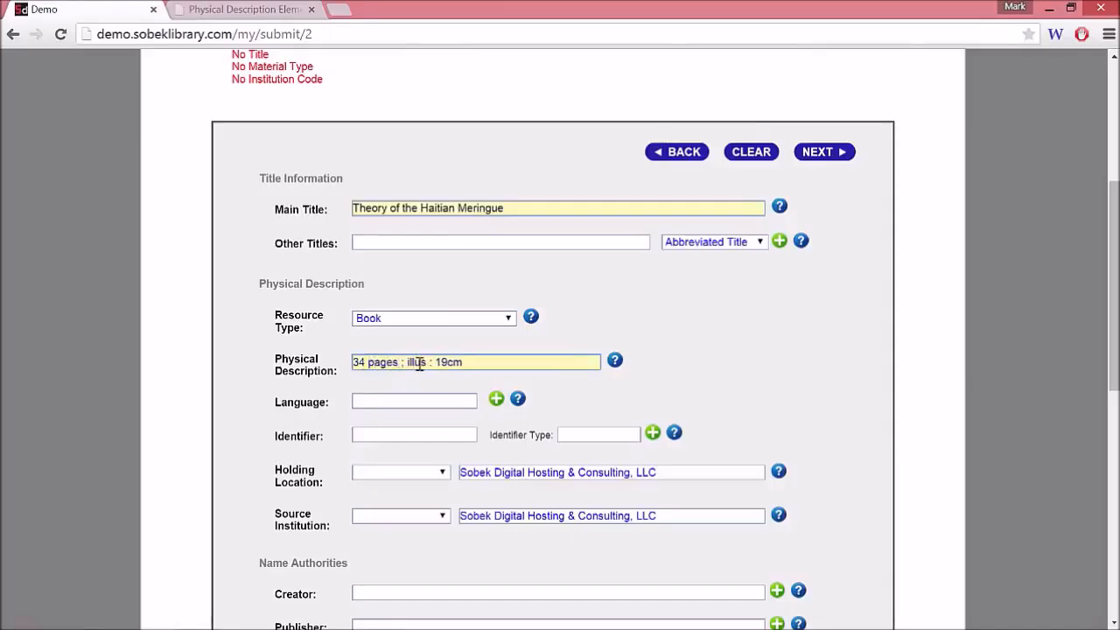
left_click(427, 363)
type("trated")
key("BackSpace")
key("BackSpace")
key("BackSpace")
type("ted")
- Set the item's language to English
left_click(426, 401)
type("Engl")
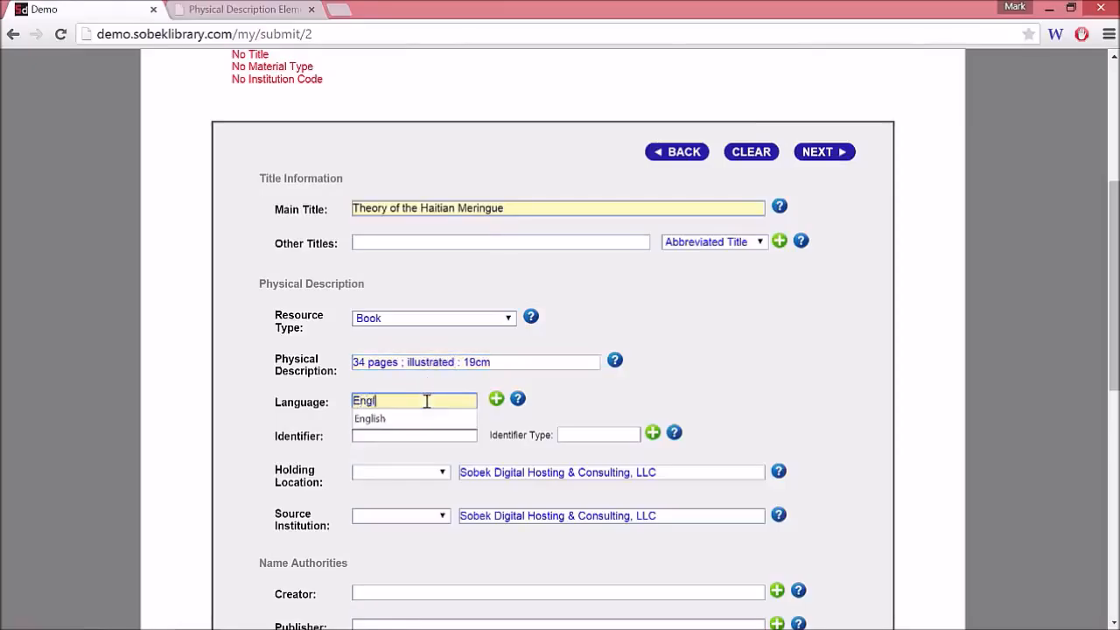
type("ish")
left_click(860, 345)
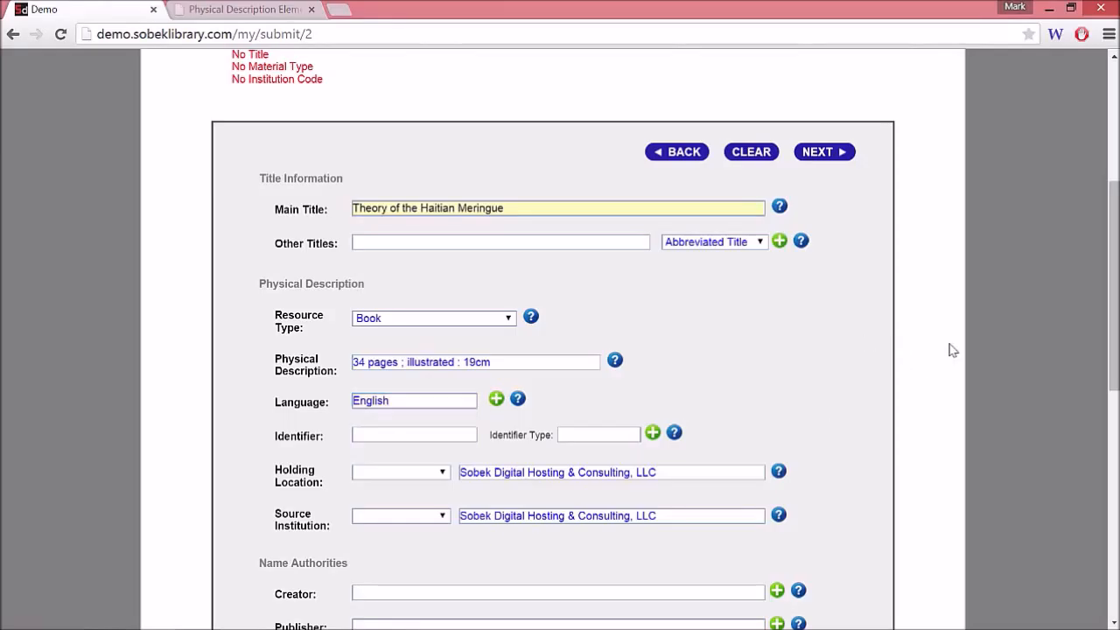
- Enter the first identifier as 04667812 with the identifier type oclc
scroll(1113, 378, "down", 2)
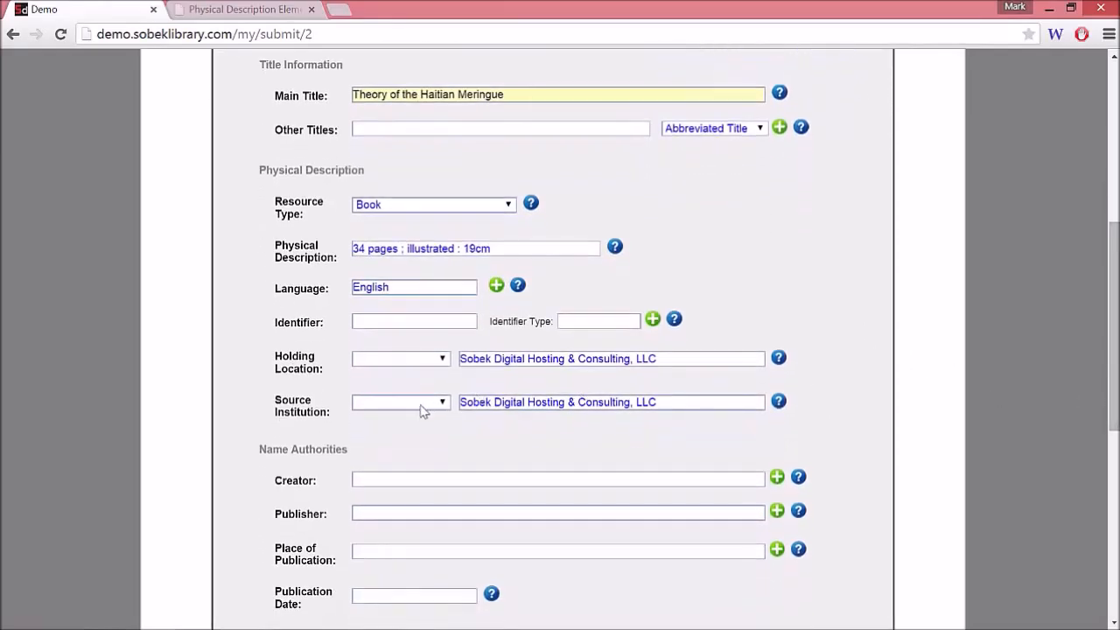
left_click(372, 323)
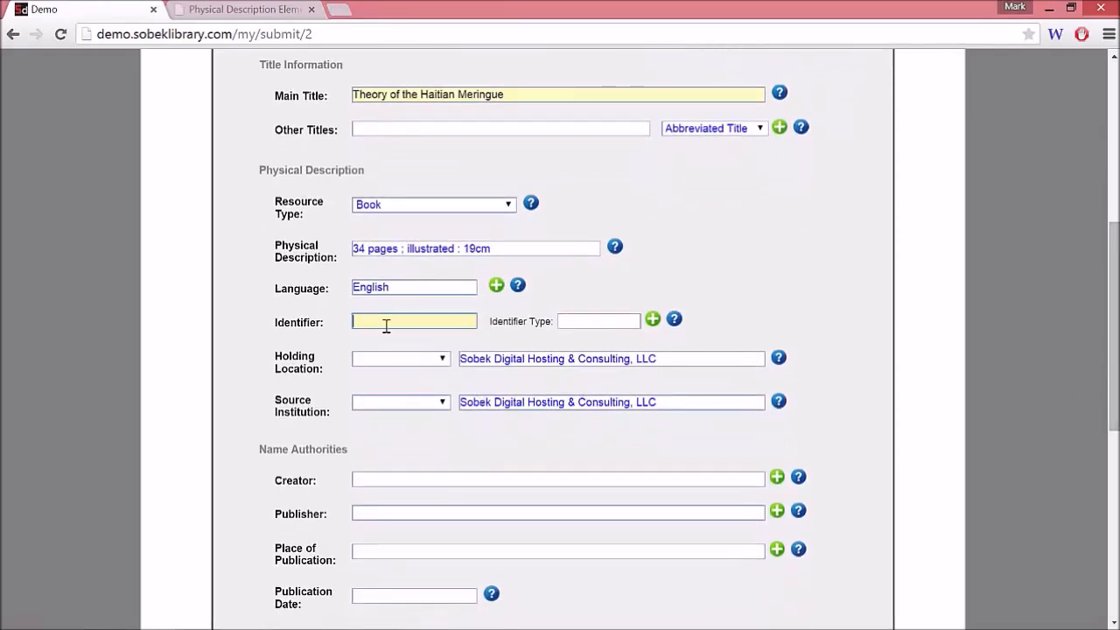
type("0466")
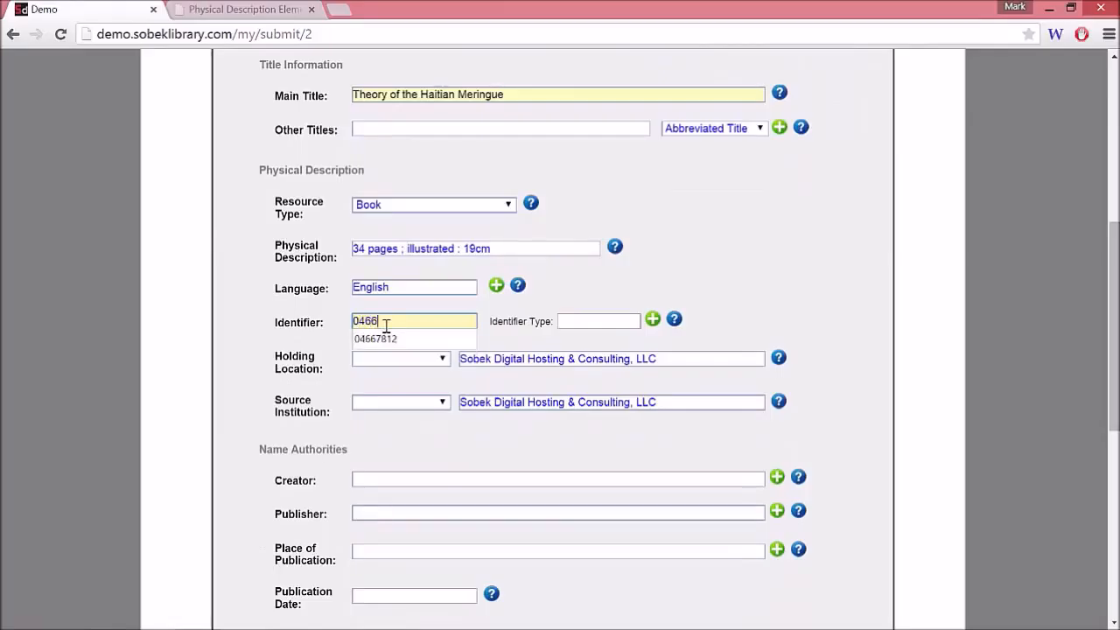
type("7812")
key("Tab")
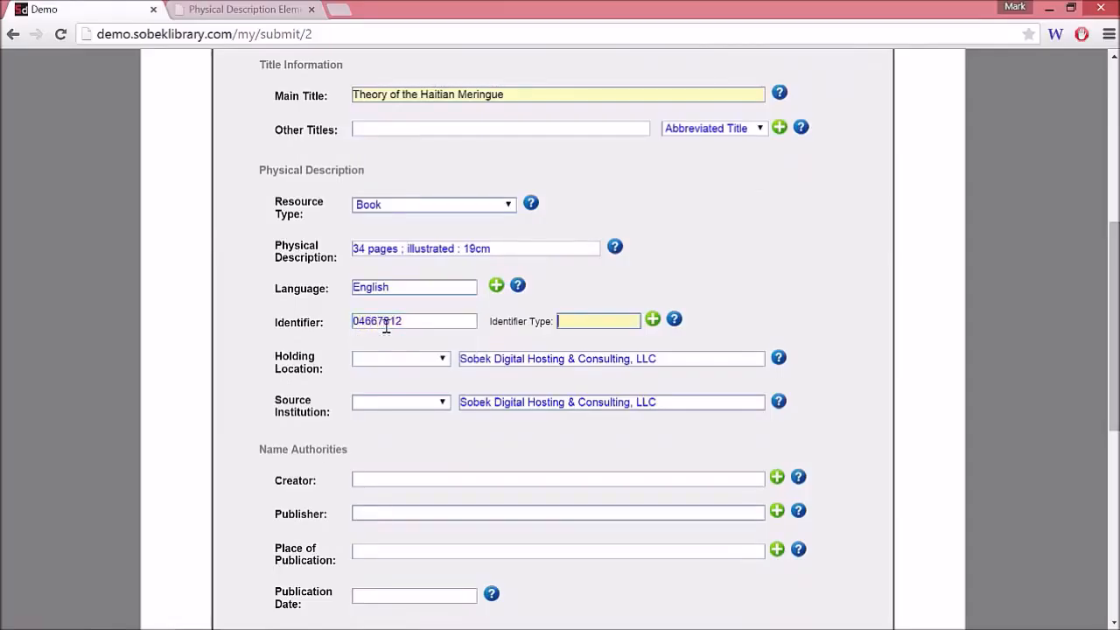
type("oclc")
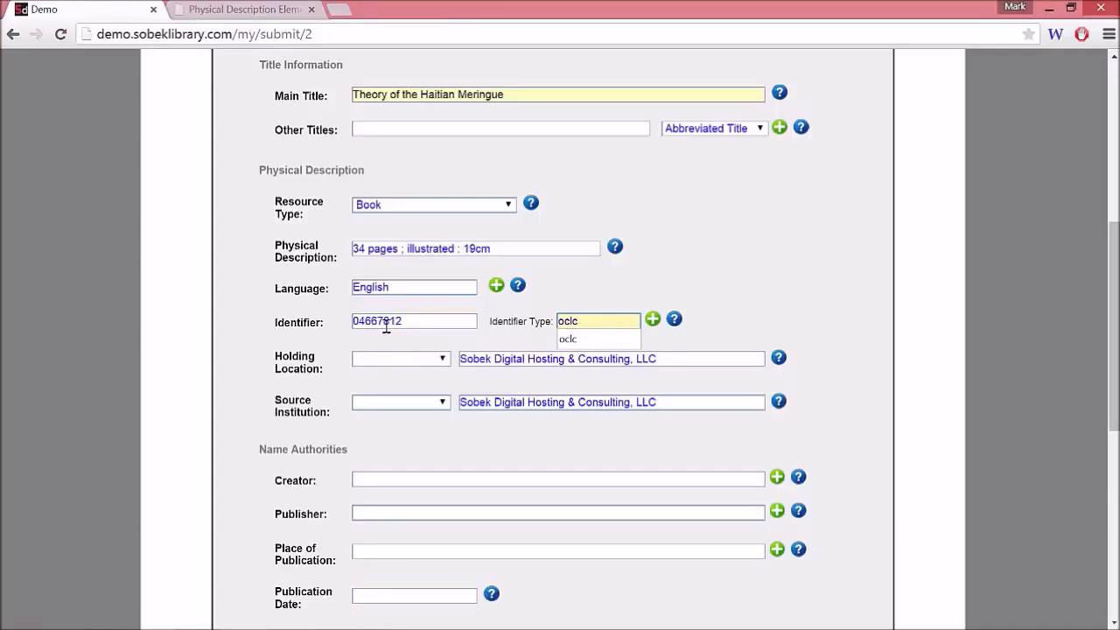
left_click(722, 325)
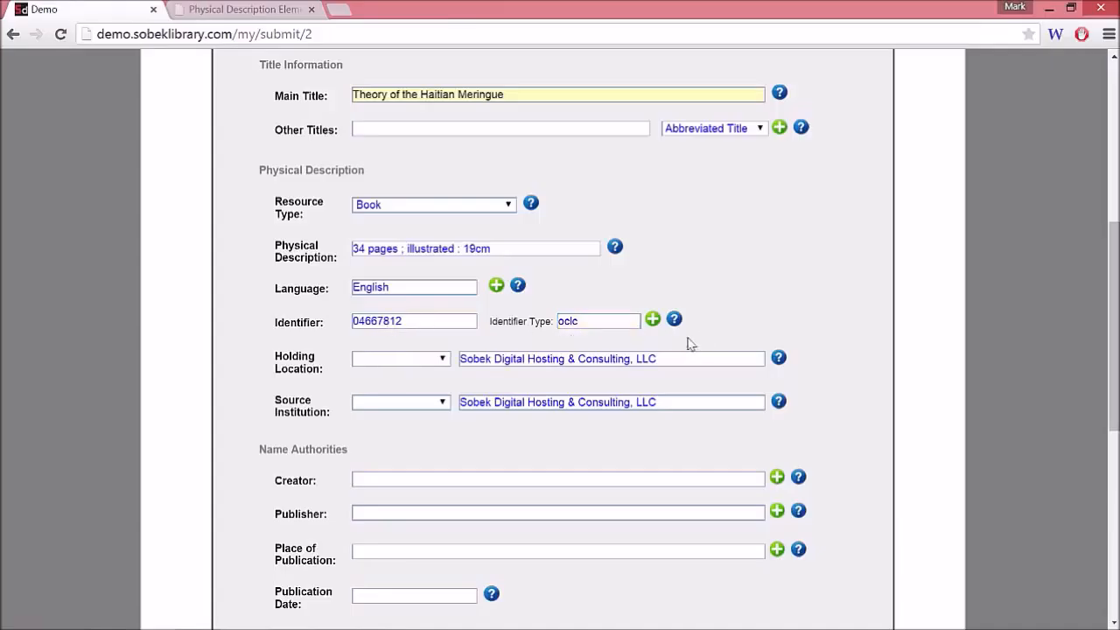
- Add a second identifier, 60031549, with the identifier type lccn
left_click(653, 320)
left_click(421, 345)
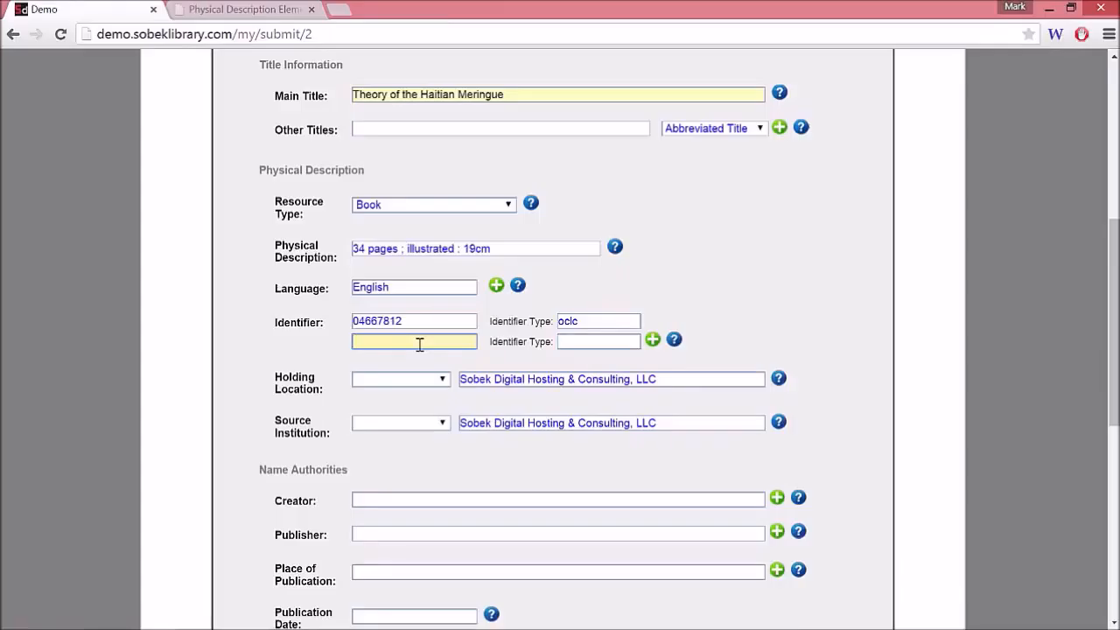
type("600")
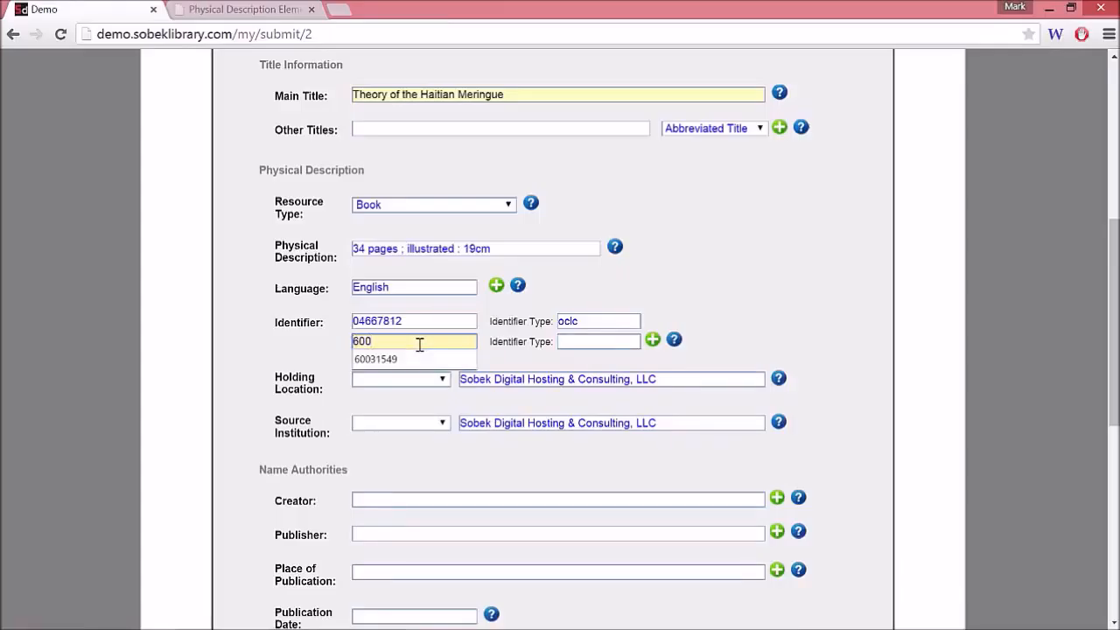
type("31549")
left_click(570, 341)
type("lcc")
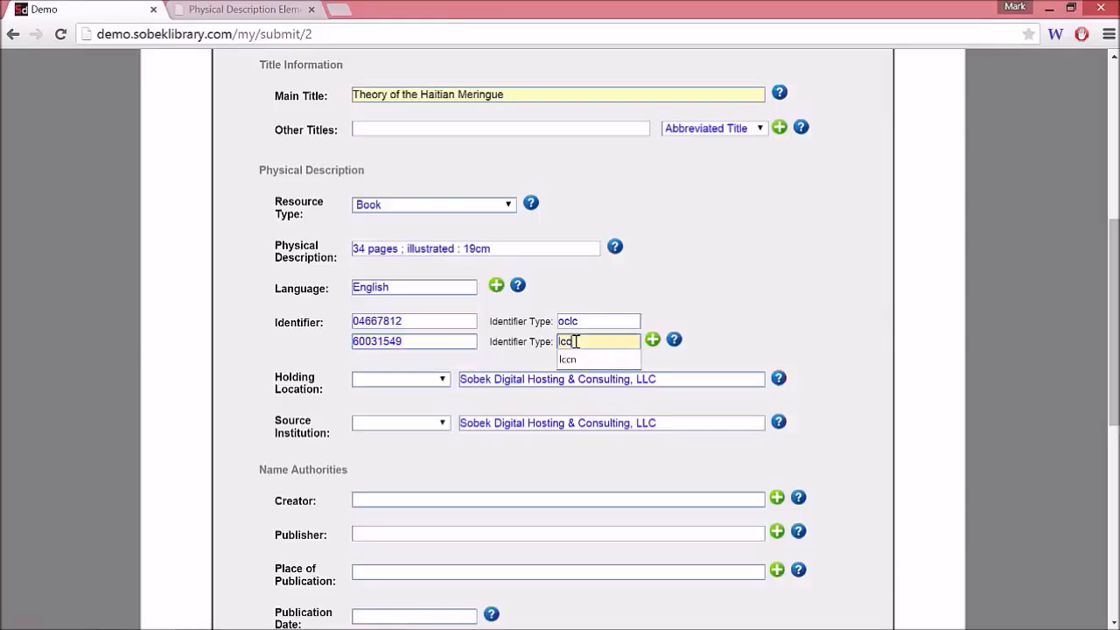
left_click(805, 289)
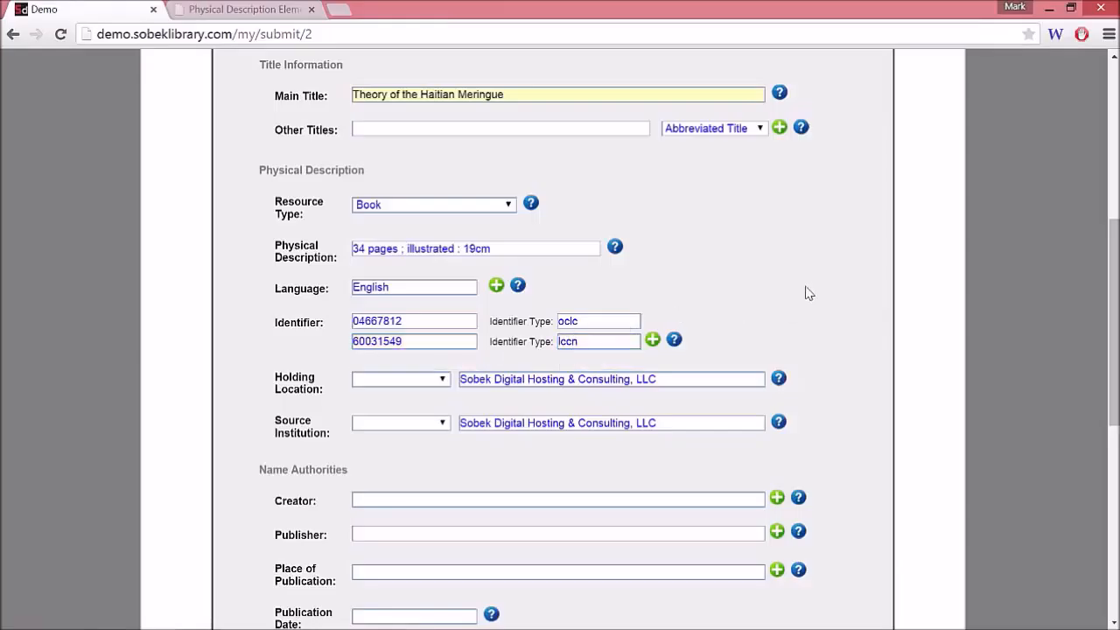
- Add a third identifier, 00745523, with the identifier type local
left_click(653, 340)
left_click(432, 363)
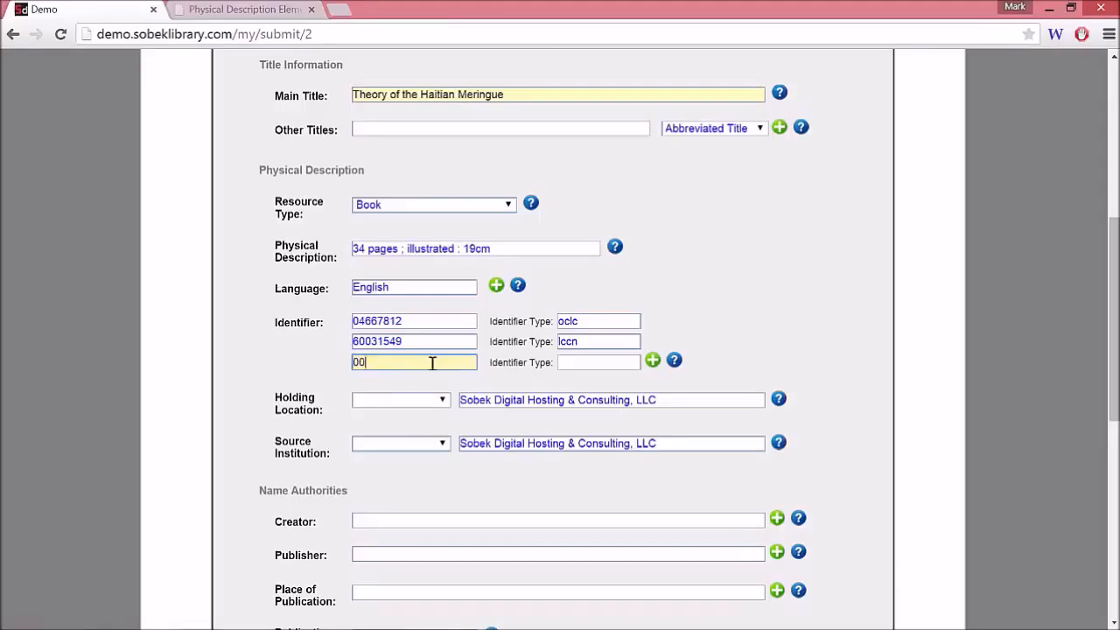
type("00745523")
left_click(627, 367)
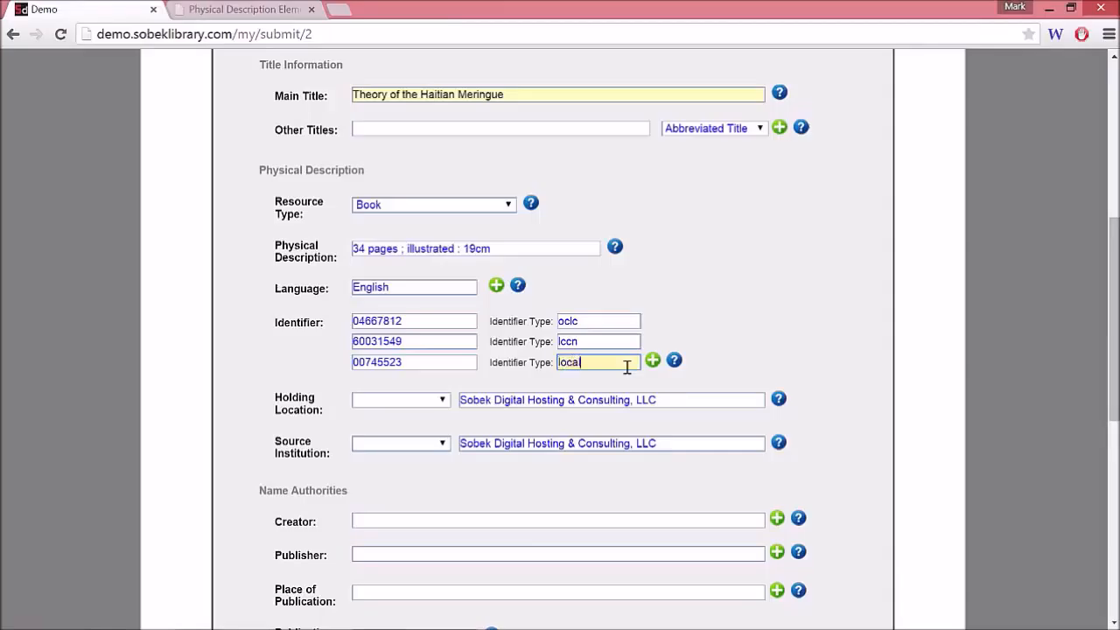
- Set both the item's holding location and its source institution to SD
left_click(422, 403)
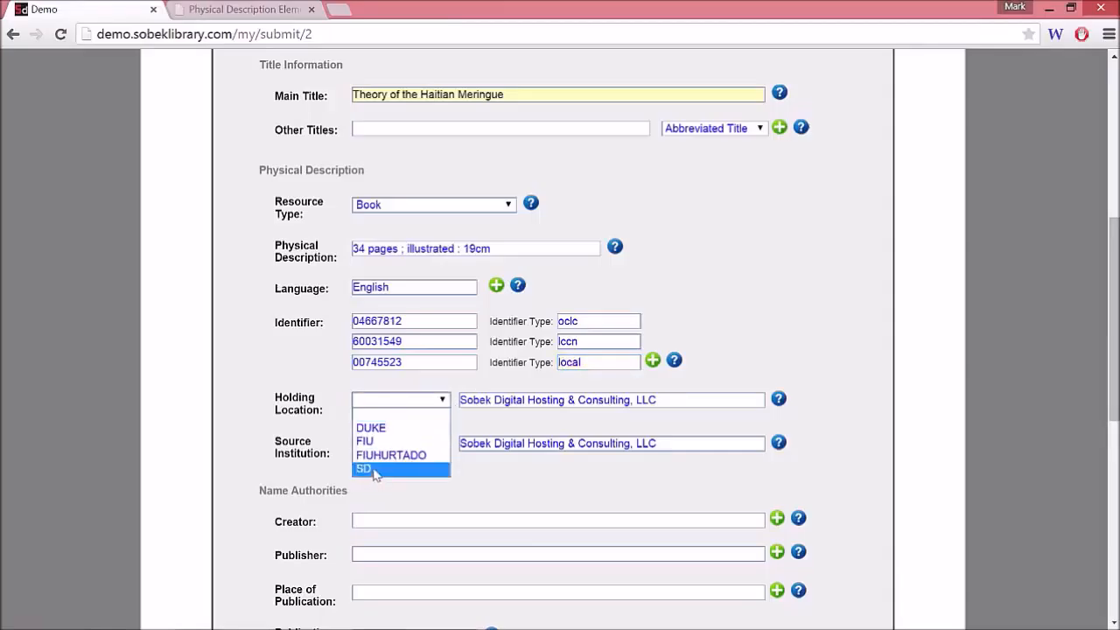
left_click(374, 471)
left_click(401, 444)
left_click(376, 514)
- Enter the author's full name as the item's creator, surname first
left_click_drag(1116, 252, 1115, 363)
left_click(363, 205)
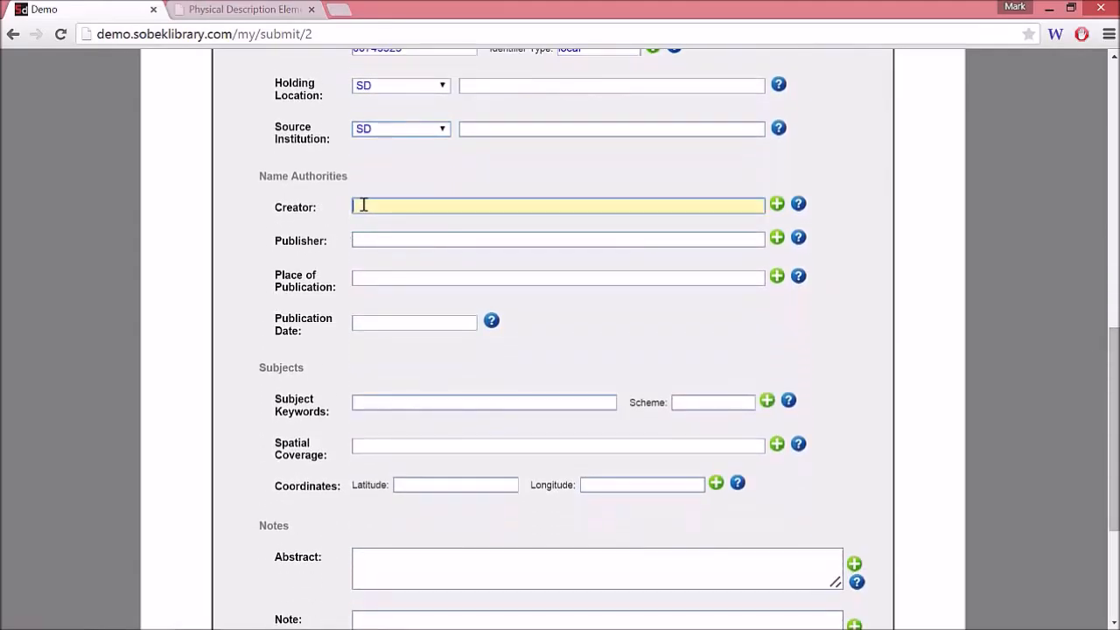
type("Thomas, Jerry C.")
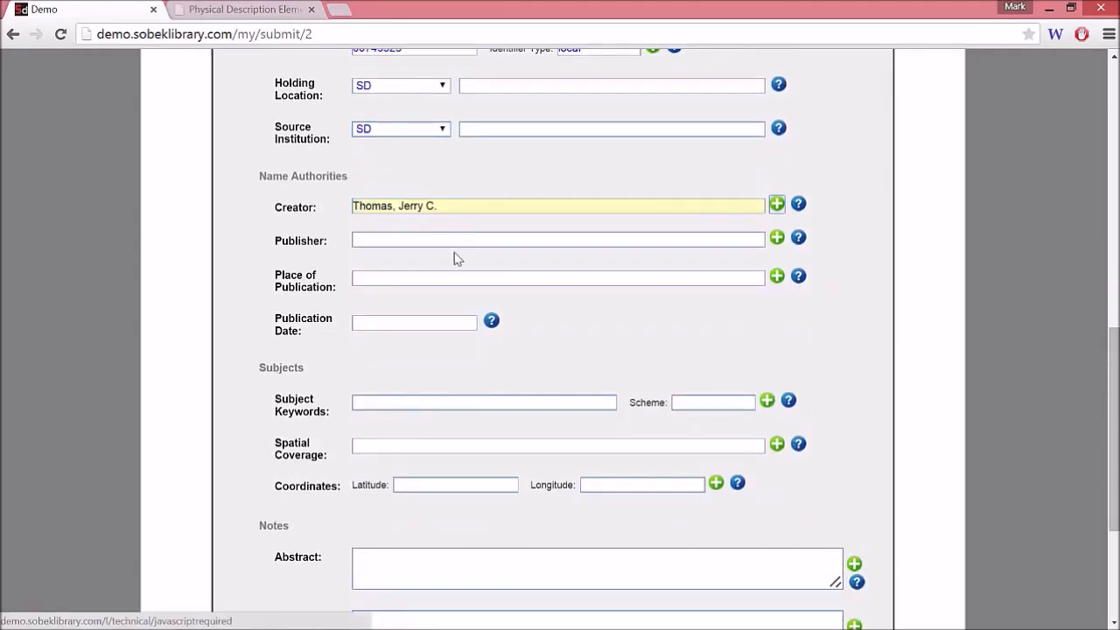
- Set the place of publication to Port-au-Prince, Haiti and the publication date to 1957
left_click(371, 280)
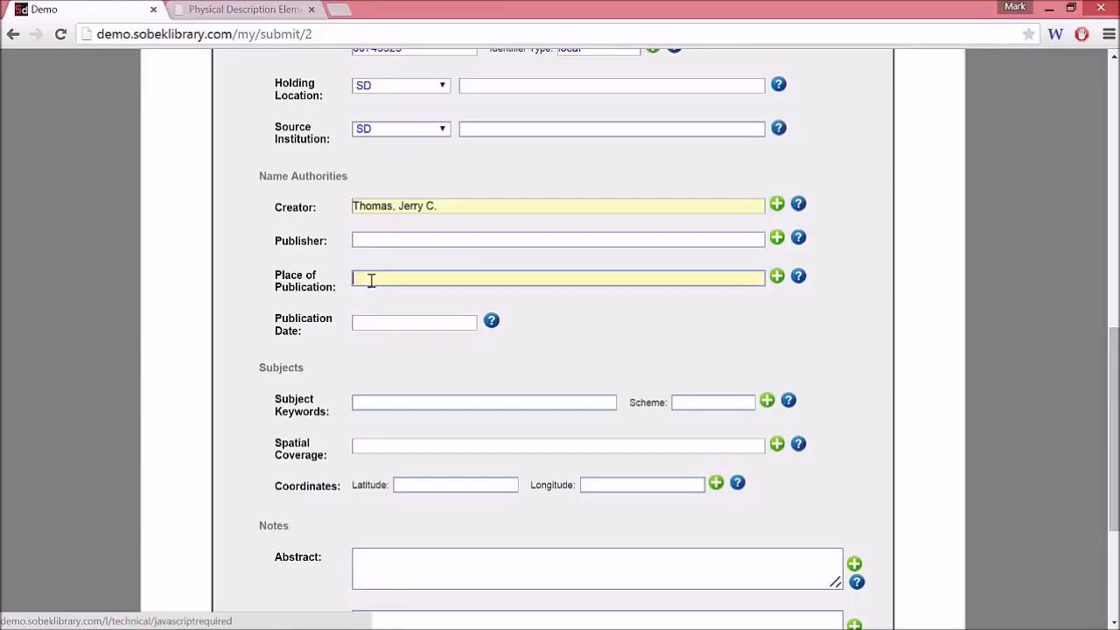
type("Port")
key("Down")
key("Return")
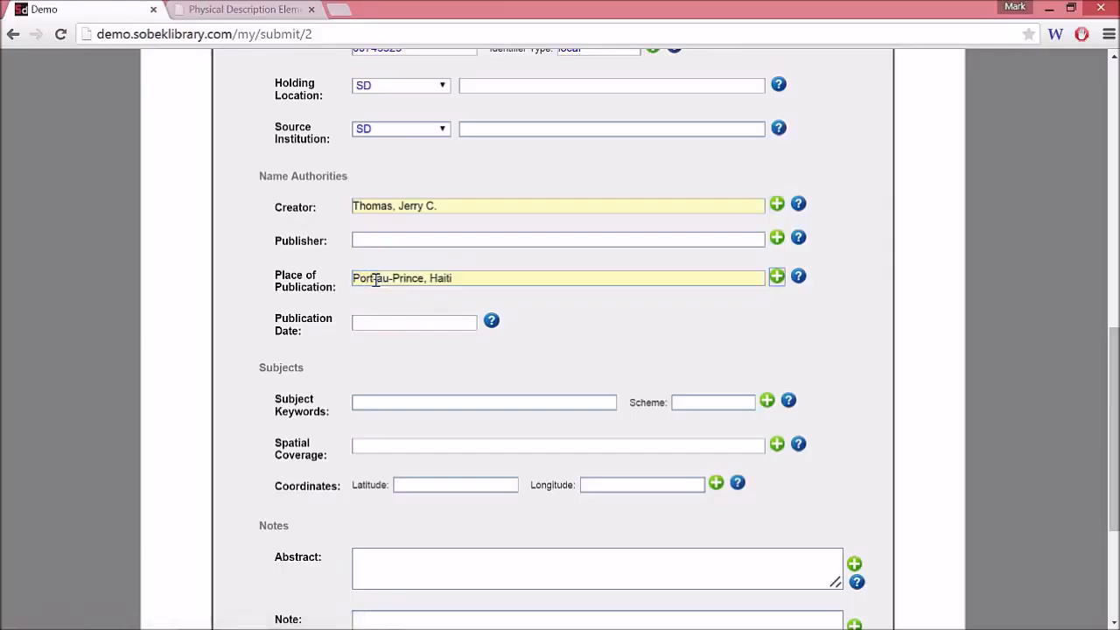
key("Tab")
left_click(382, 320)
type("1957")
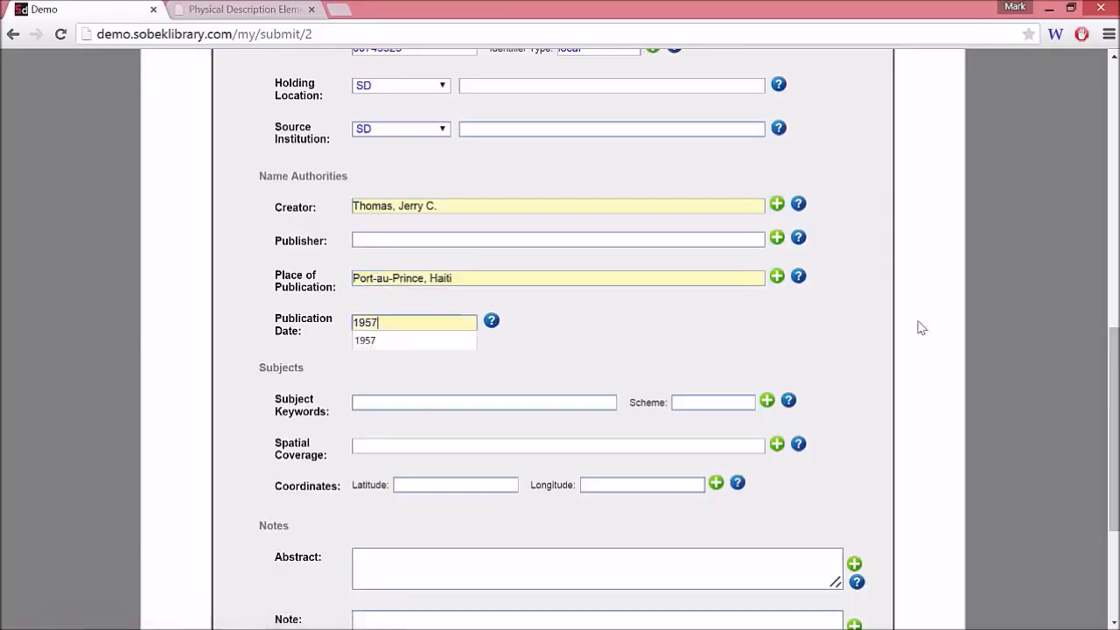
left_click(919, 326)
- Enter Merengue (Dance) as the item's subject keyword, leaving its scheme empty
left_click(404, 403)
type("Merin")
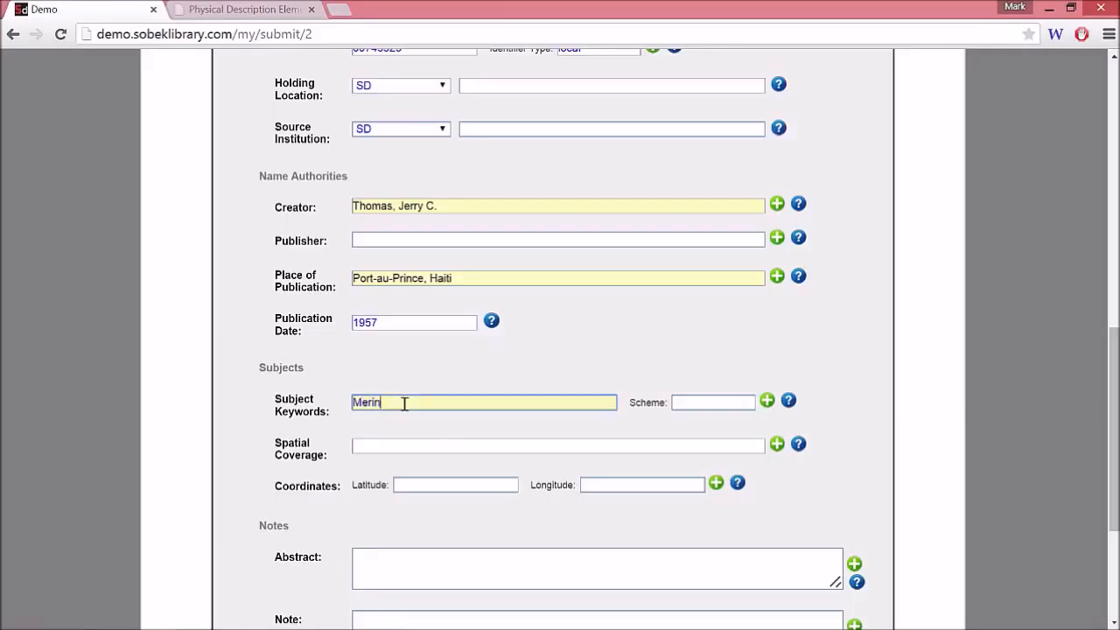
type("ggue")
key("Tab")
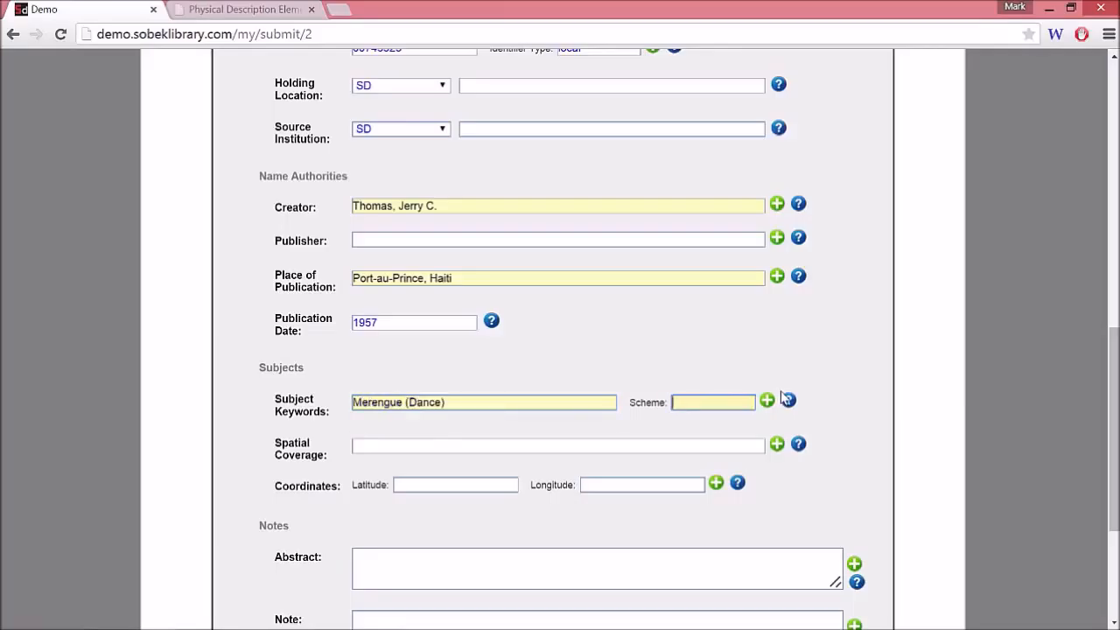
- Check the completed metadata form and continue to the file upload stage
scroll(784, 398, "down", 1)
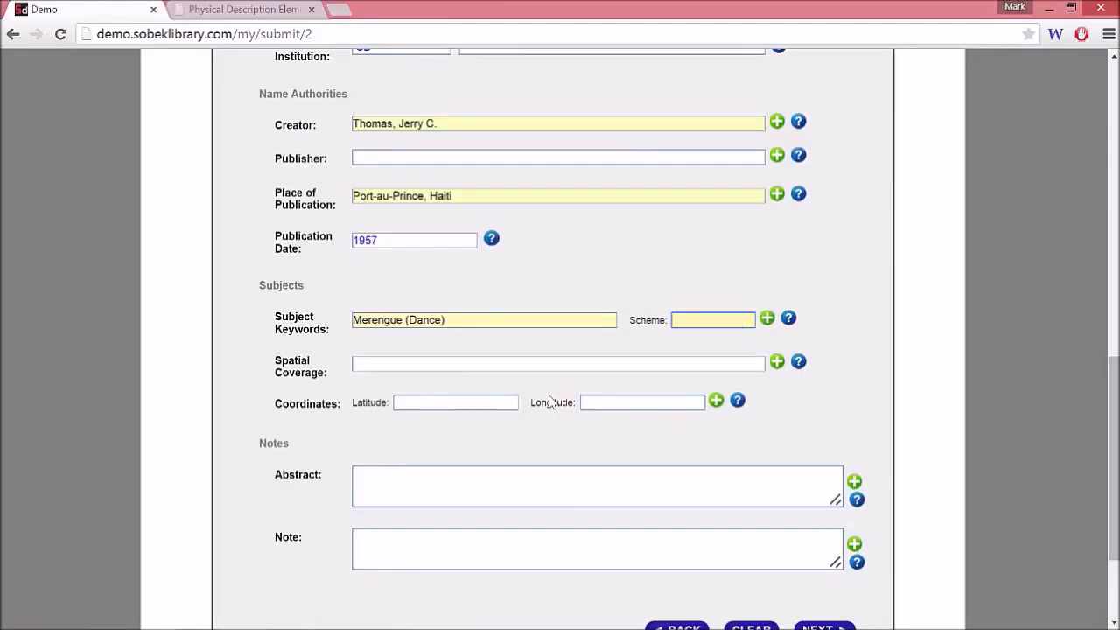
scroll(726, 354, "up", 4)
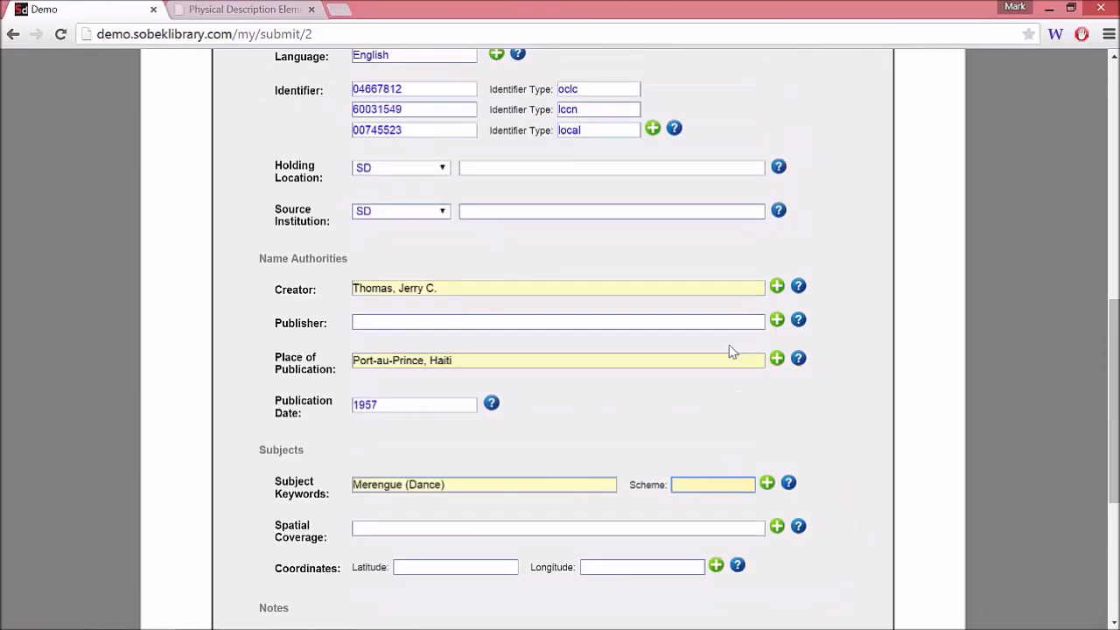
scroll(789, 306, "up", 2)
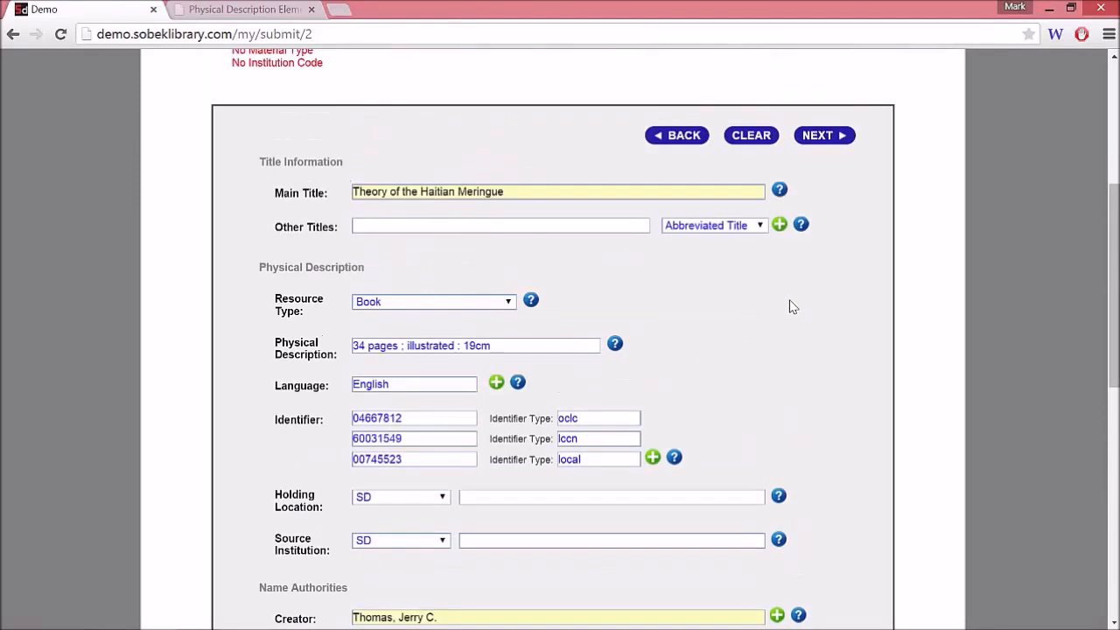
left_click(821, 137)
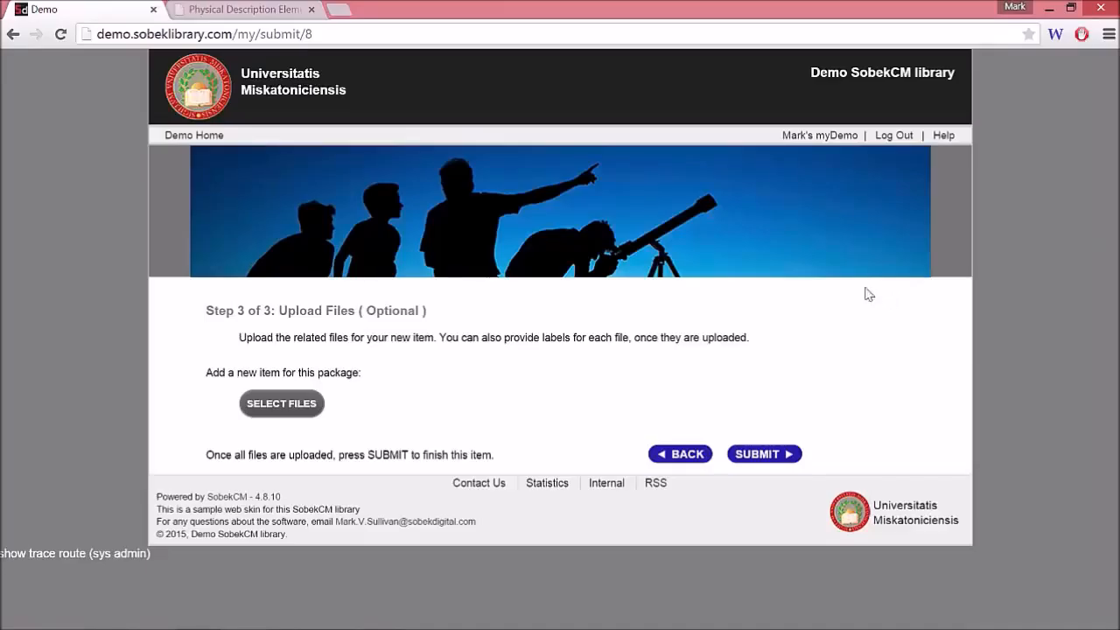
- Upload all the page images a0001.tif to a0038.tif from the meringue folder
left_click(295, 408)
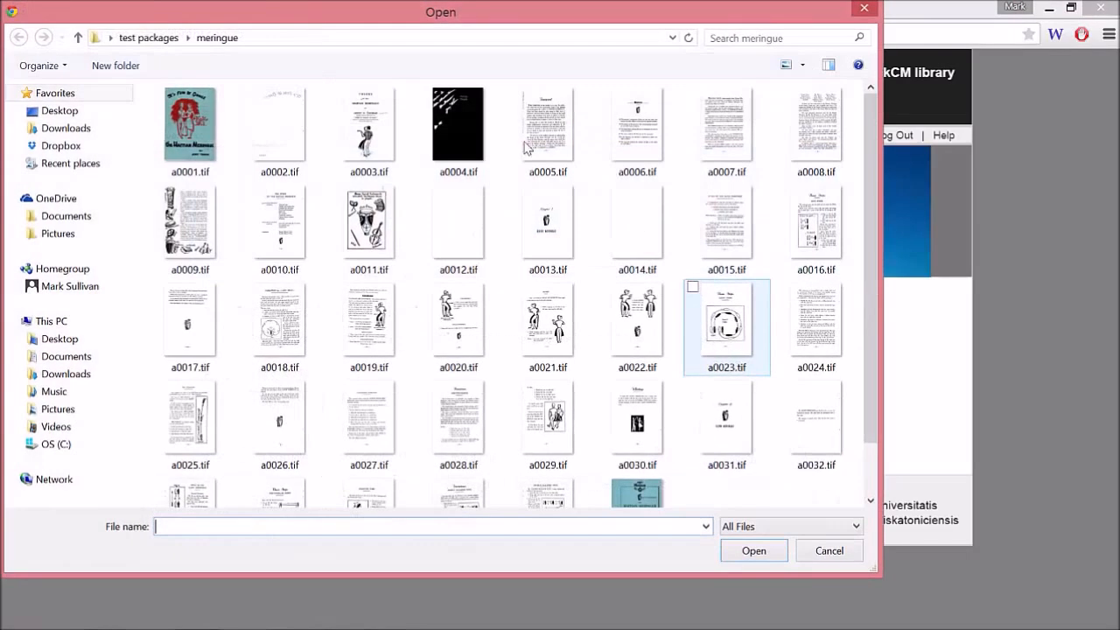
left_click(220, 133)
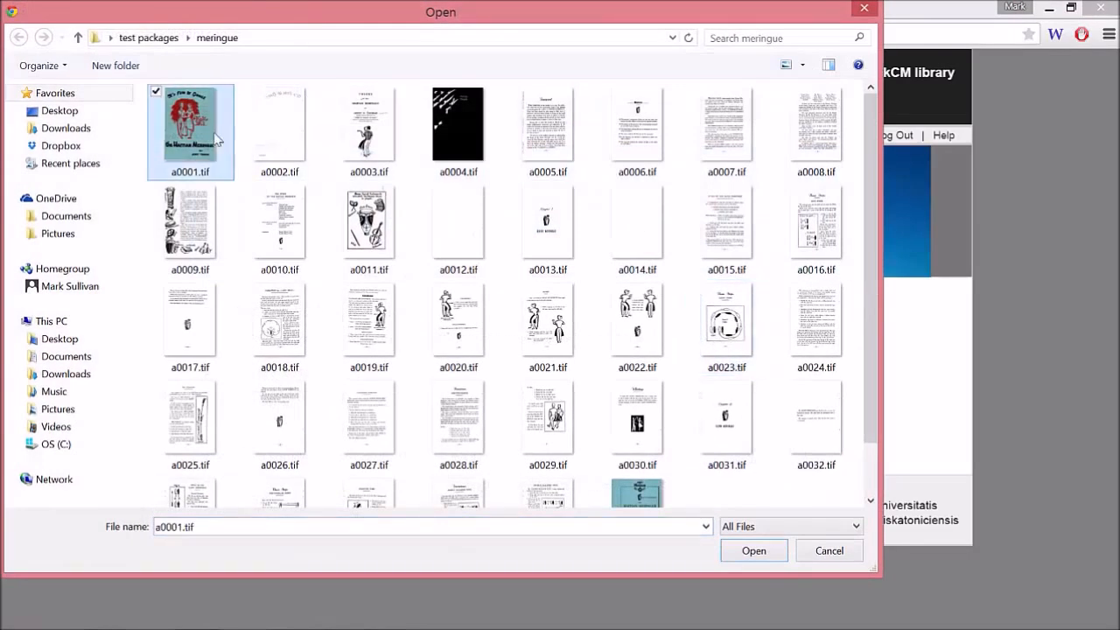
left_click(648, 500, "shift")
left_click(746, 551)
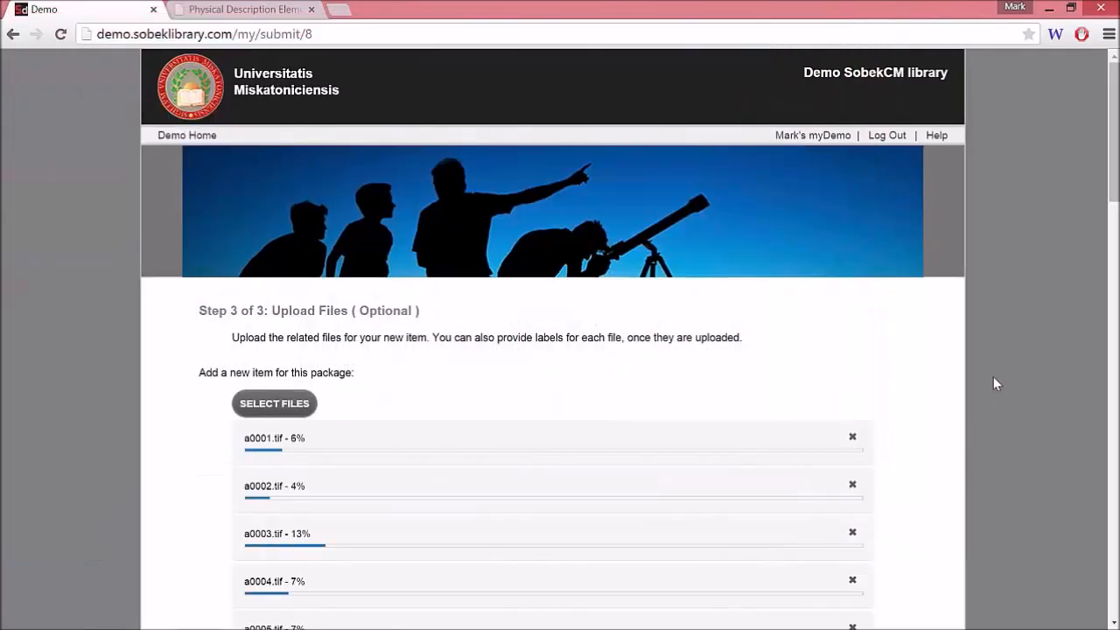
- Review the uploaded page images, leave their labels blank, and submit the item
scroll(1116, 259, "down", 3)
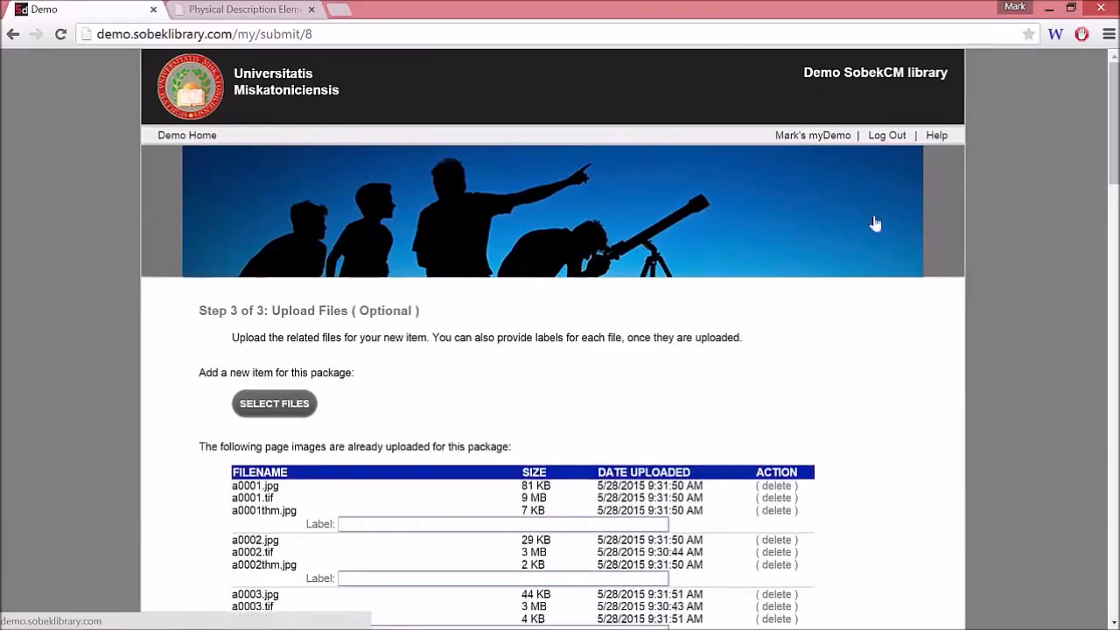
scroll(1114, 122, "down", 3)
left_click_drag(1114, 179, 1114, 203)
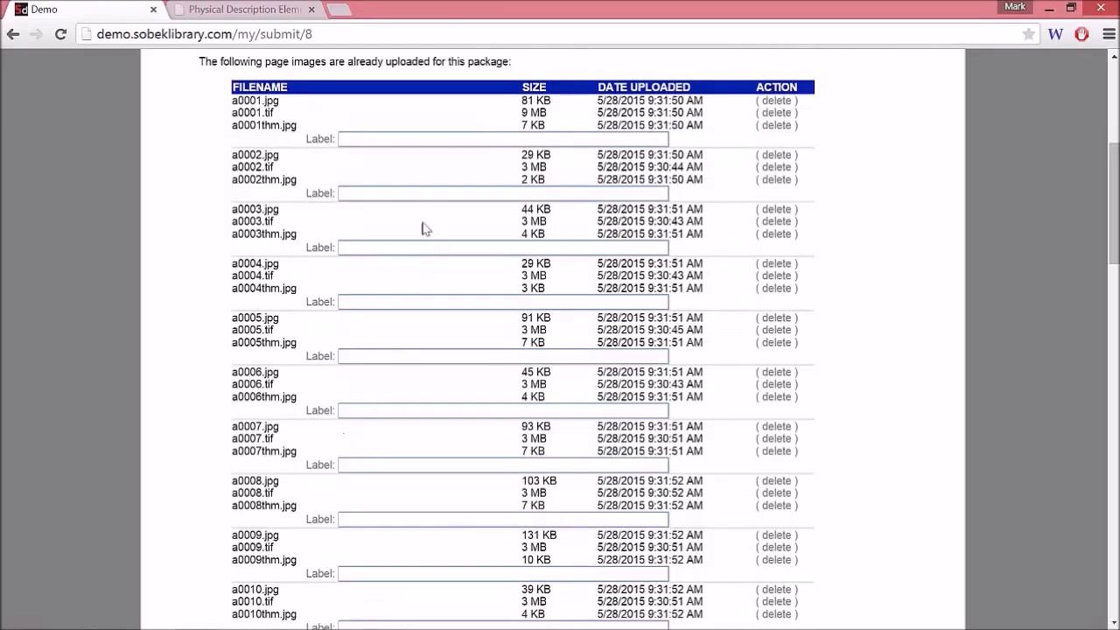
left_click(349, 138)
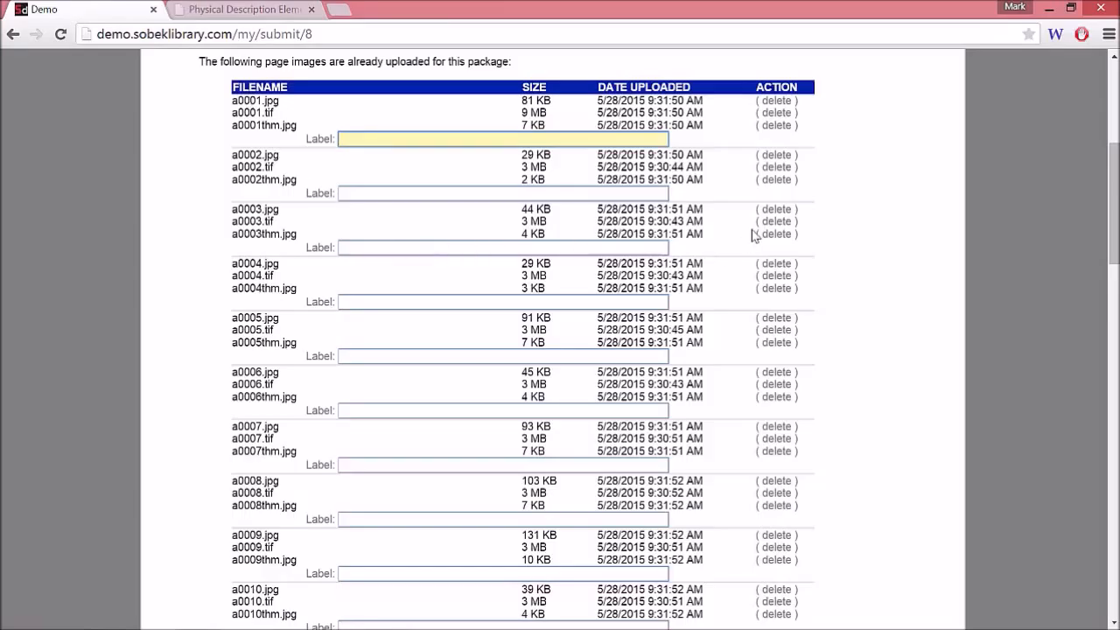
left_click_drag(1116, 224, 1116, 578)
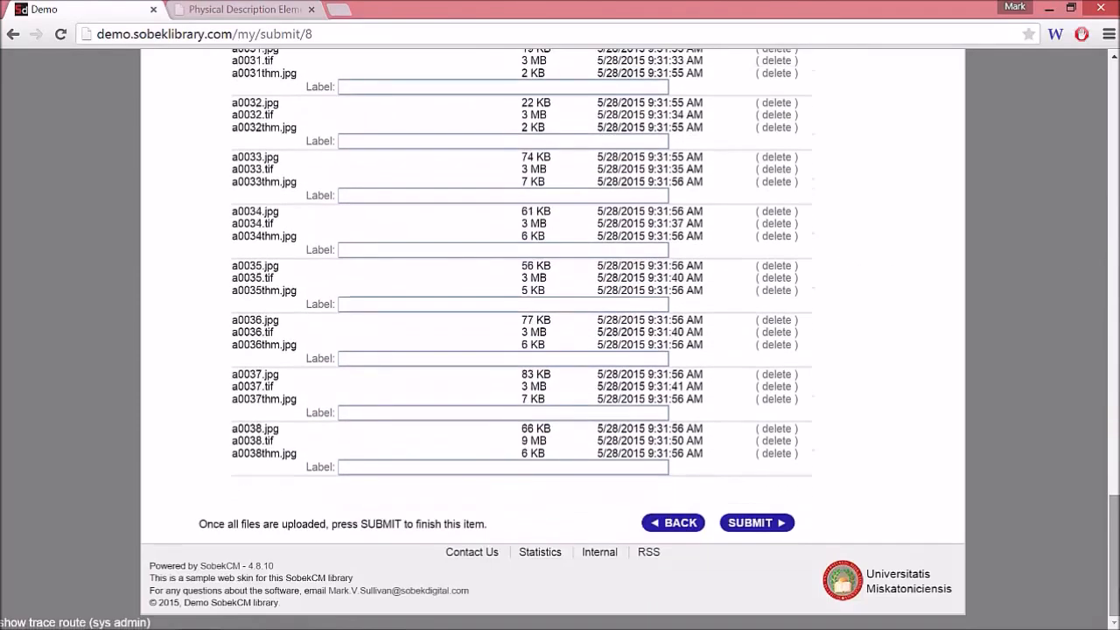
left_click(784, 524)
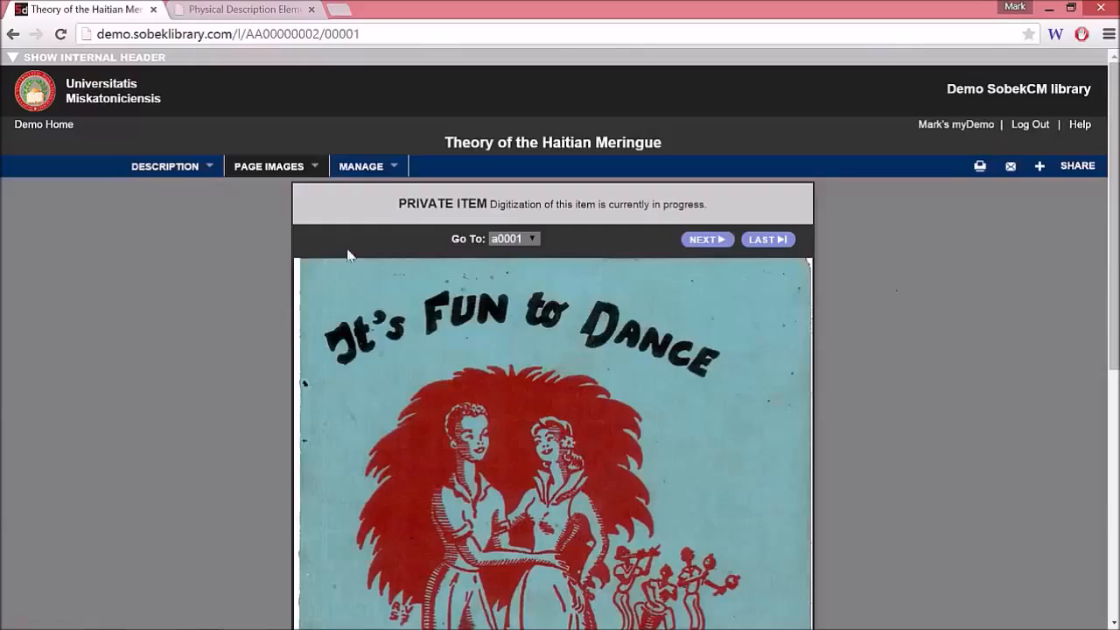
- Examine the new item's full description in the standard citation view
left_click(182, 170)
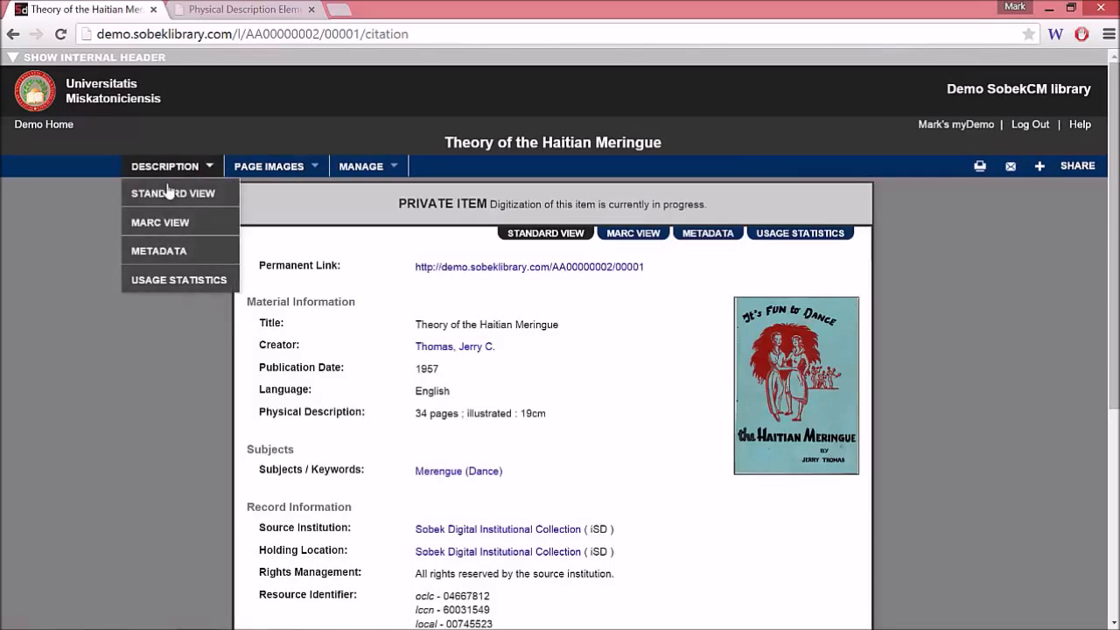
scroll(956, 338, "down", 1)
scroll(560, 350, "down", 4)
scroll(560, 350, "up", 3)
scroll(560, 350, "up", 3)
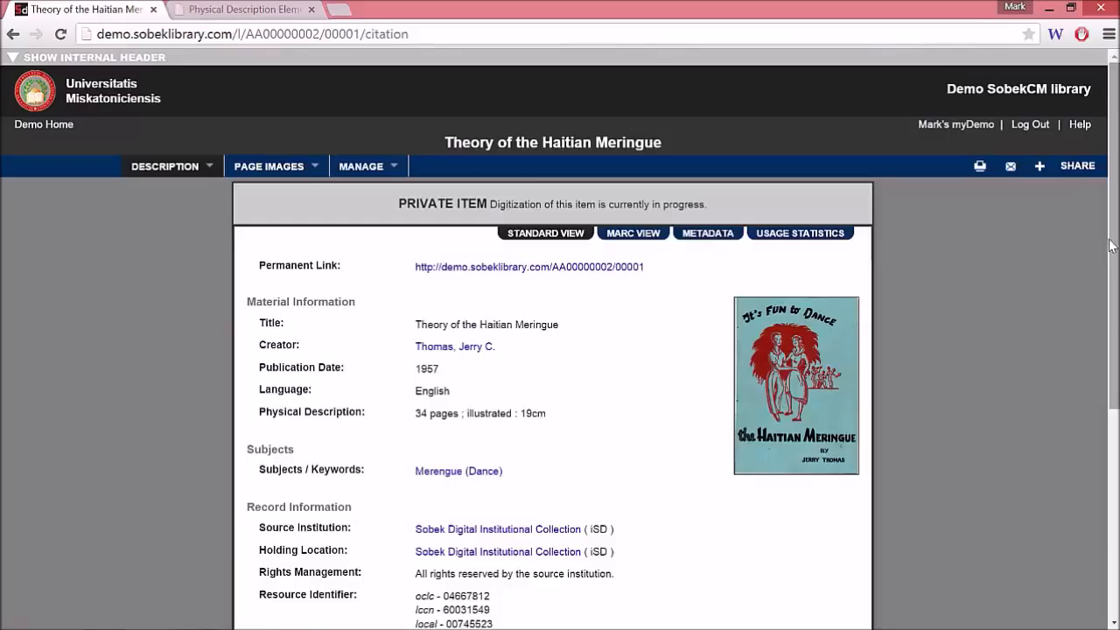
- Open the item in the page turner, leaf ahead to page 5, and return to the item
left_click(842, 388)
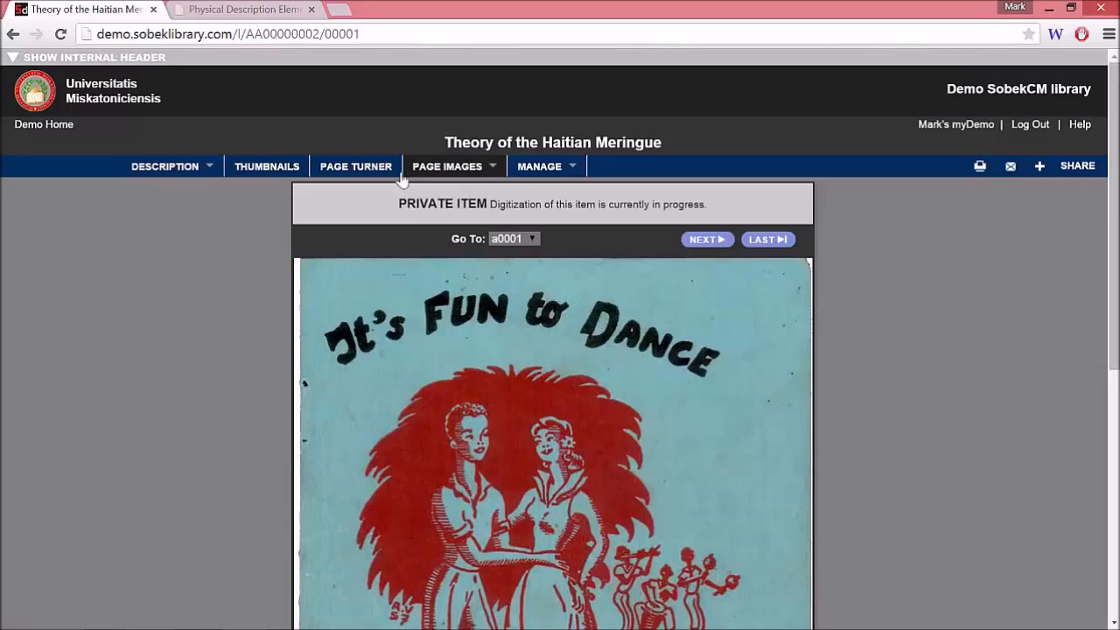
left_click(371, 169)
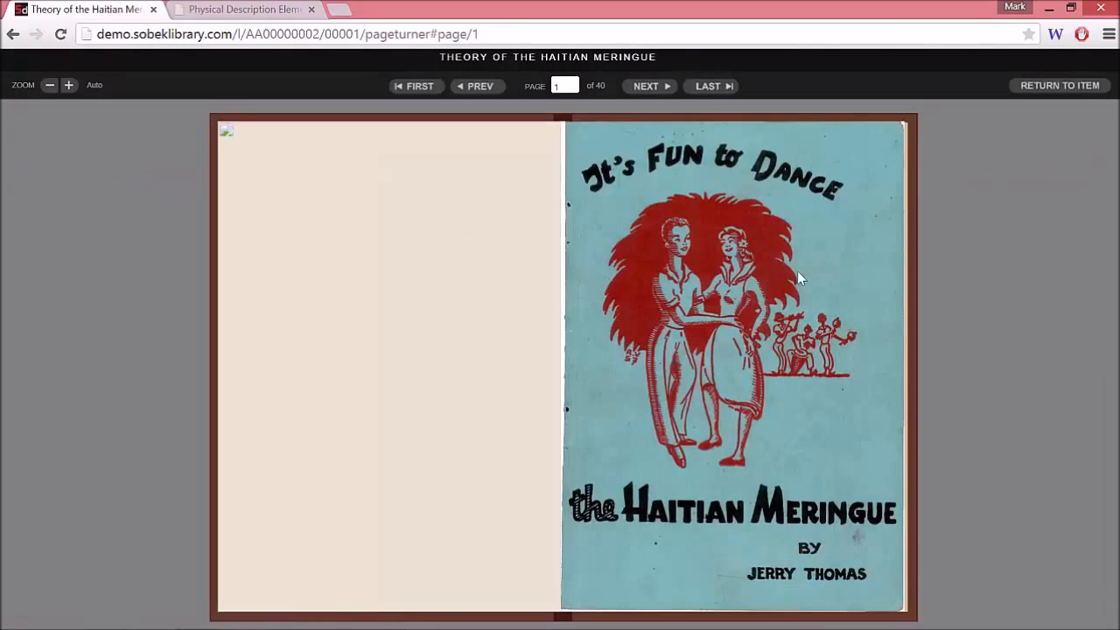
left_click(880, 332)
left_click(879, 333)
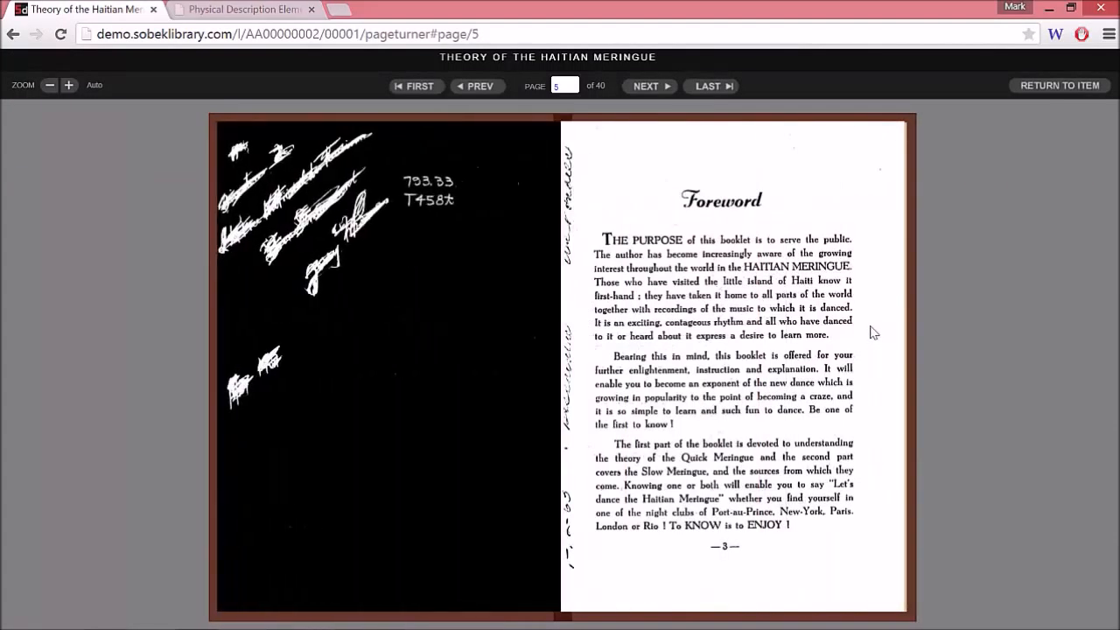
left_click(1049, 88)
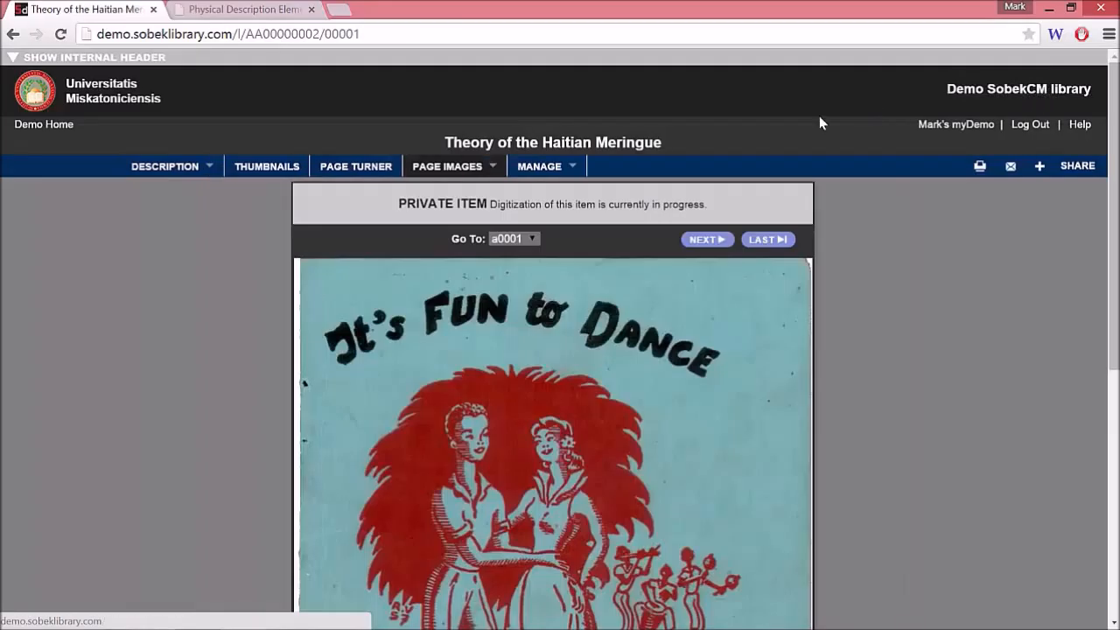
- Look through the thumbnails of the book's pages and return to the page image view
left_click(252, 170)
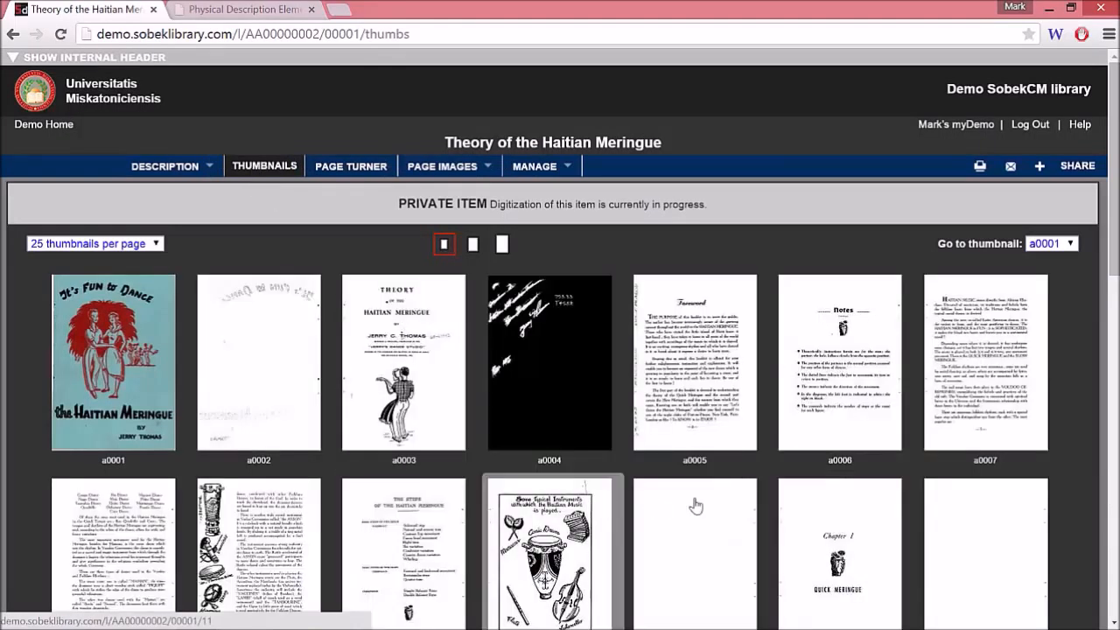
left_click_drag(1107, 274, 1107, 473)
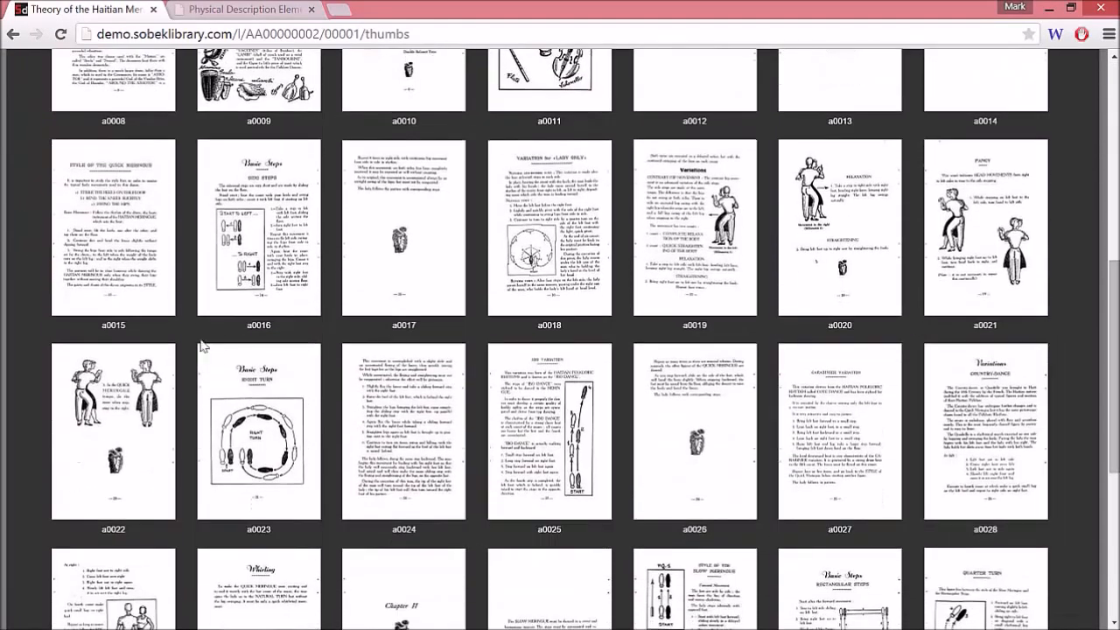
left_click_drag(1112, 340, 1112, 140)
left_click(448, 180)
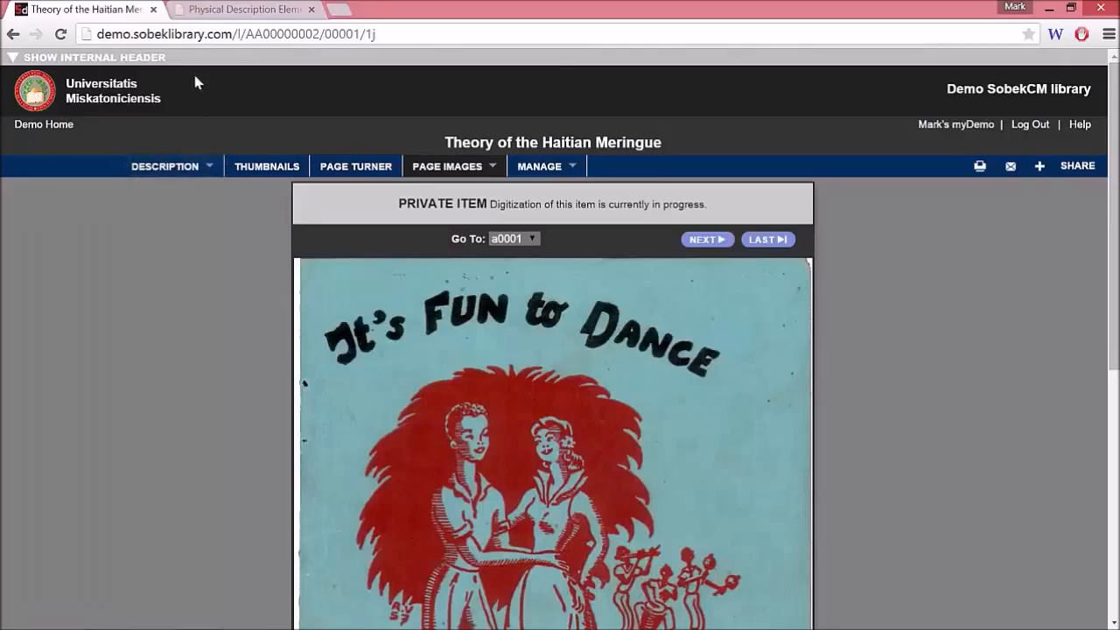
- Show the internal header, open the item's metadata for editing, and read the note about the simplified form
left_click(146, 58)
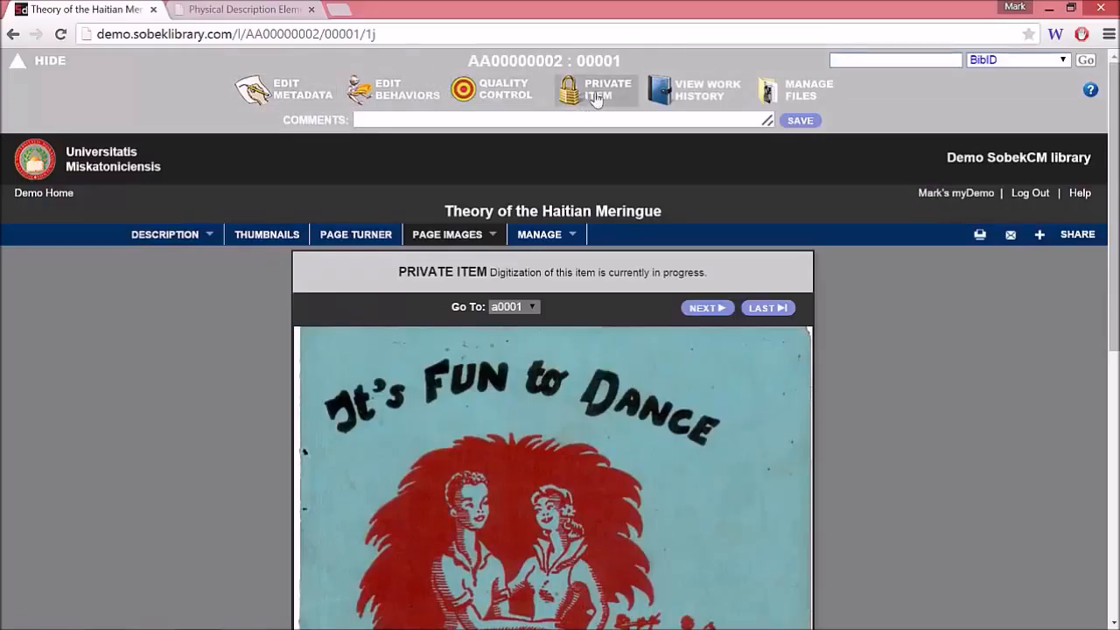
left_click(290, 92)
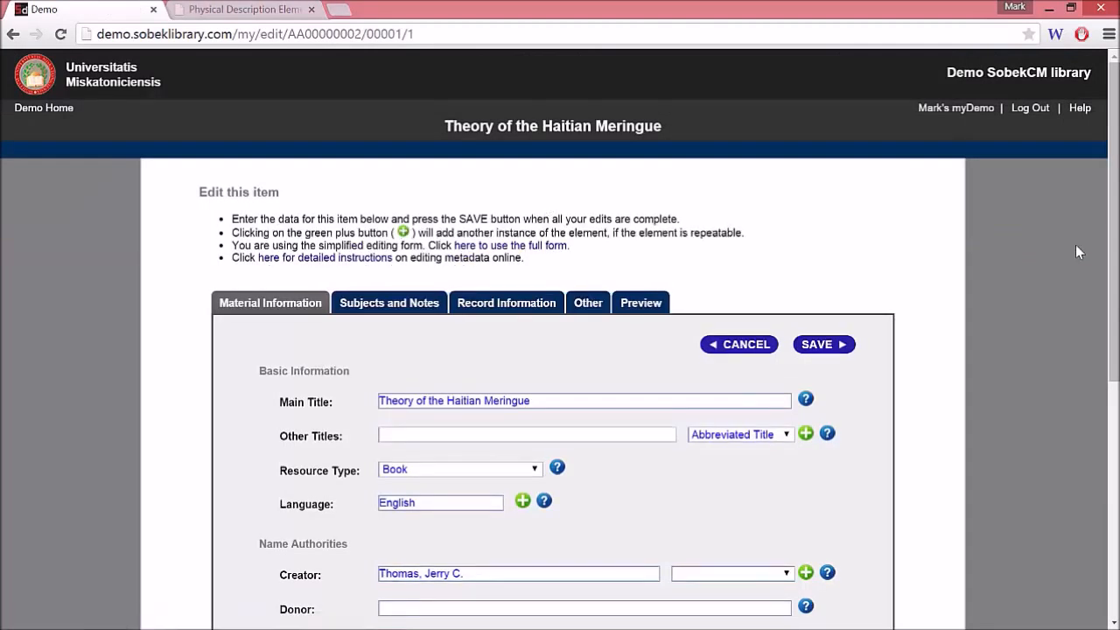
left_click_drag(1116, 229, 1080, 273)
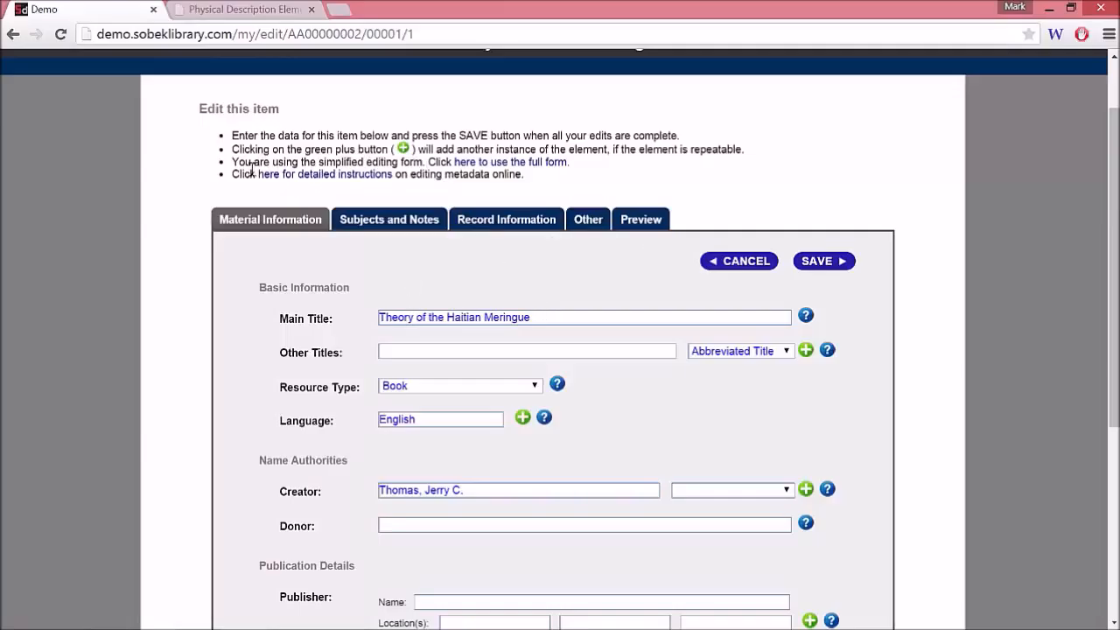
left_click_drag(233, 163, 582, 161)
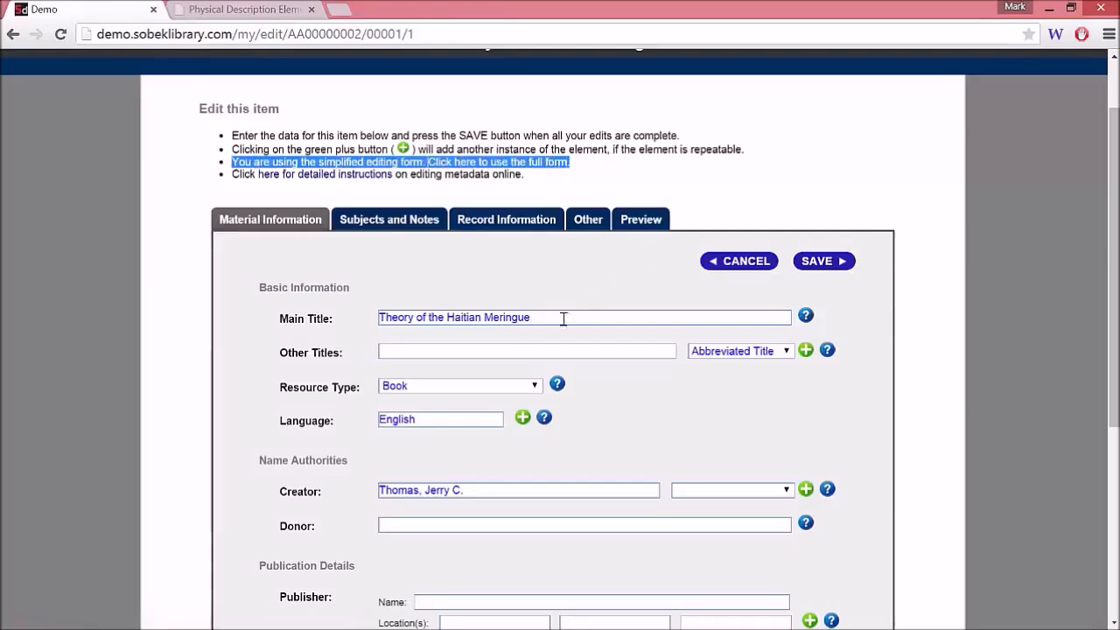
- Expand the creator's middle initial to the full middle name and save the metadata changes
scroll(590, 352, "down", 4)
left_click(490, 161)
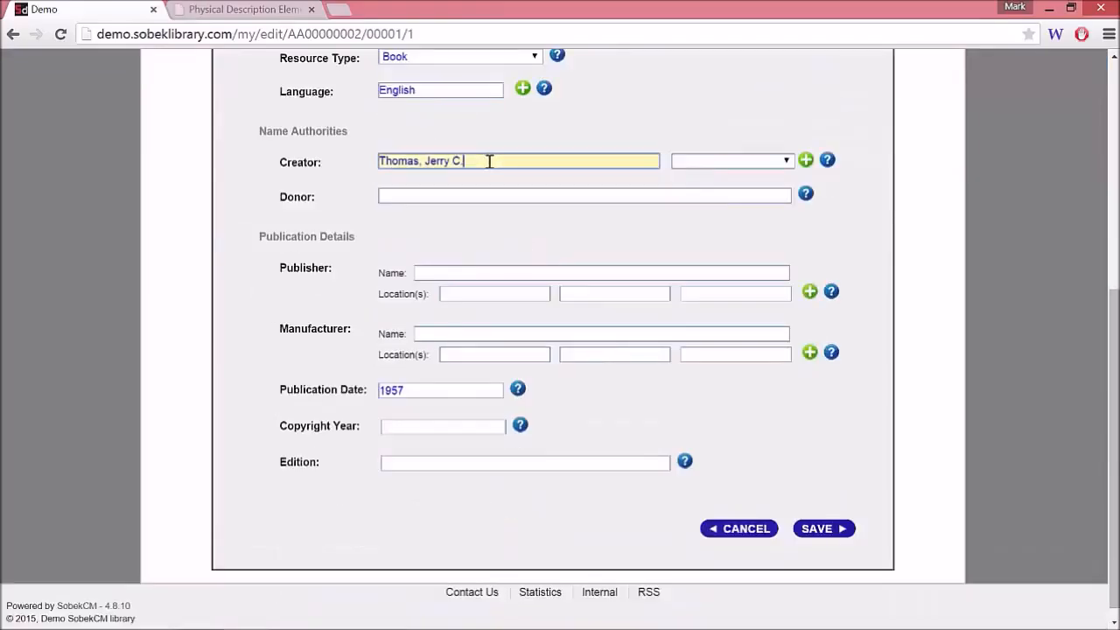
key("BackSpace")
type("hristian")
left_click(832, 534)
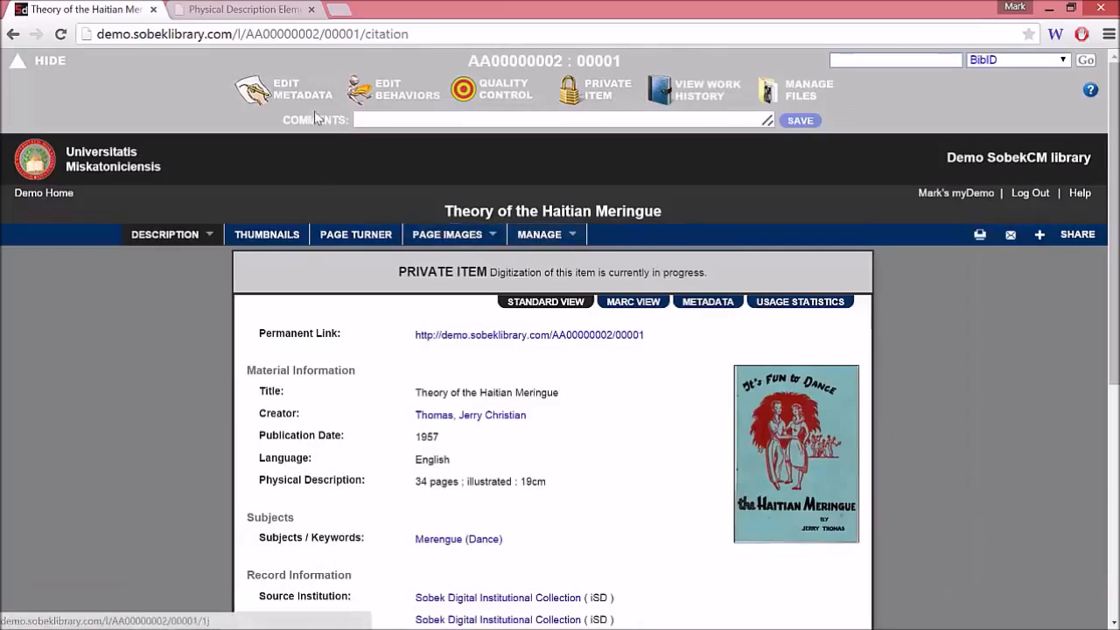
- Open the item's metadata for editing, look over the full form, and return to the simplified form
left_click(296, 103)
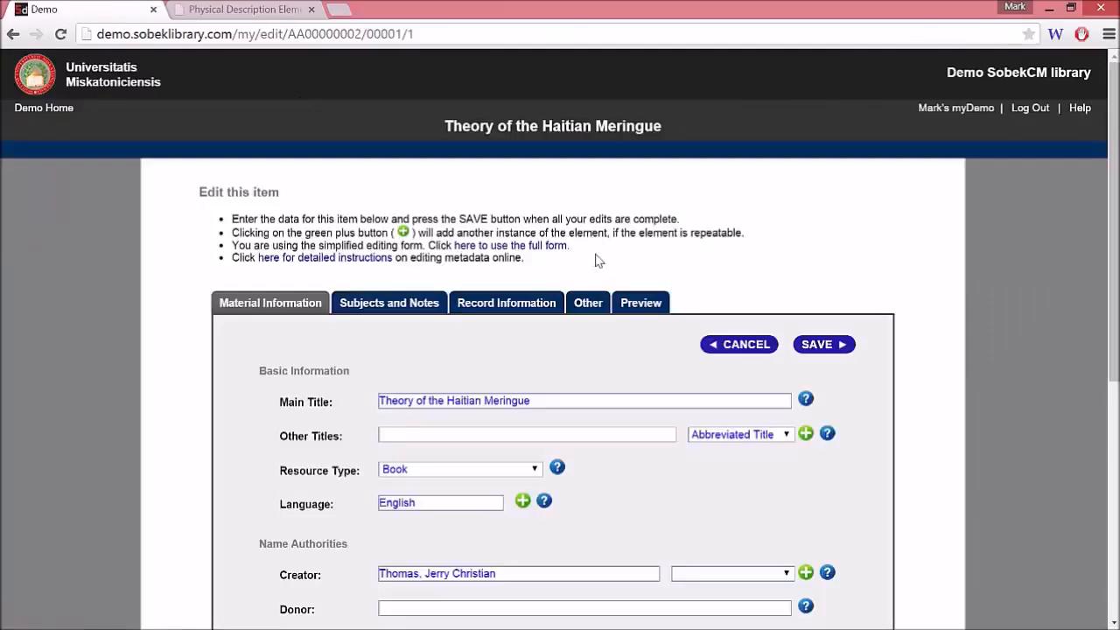
left_click(545, 248)
scroll(584, 280, "down", 3)
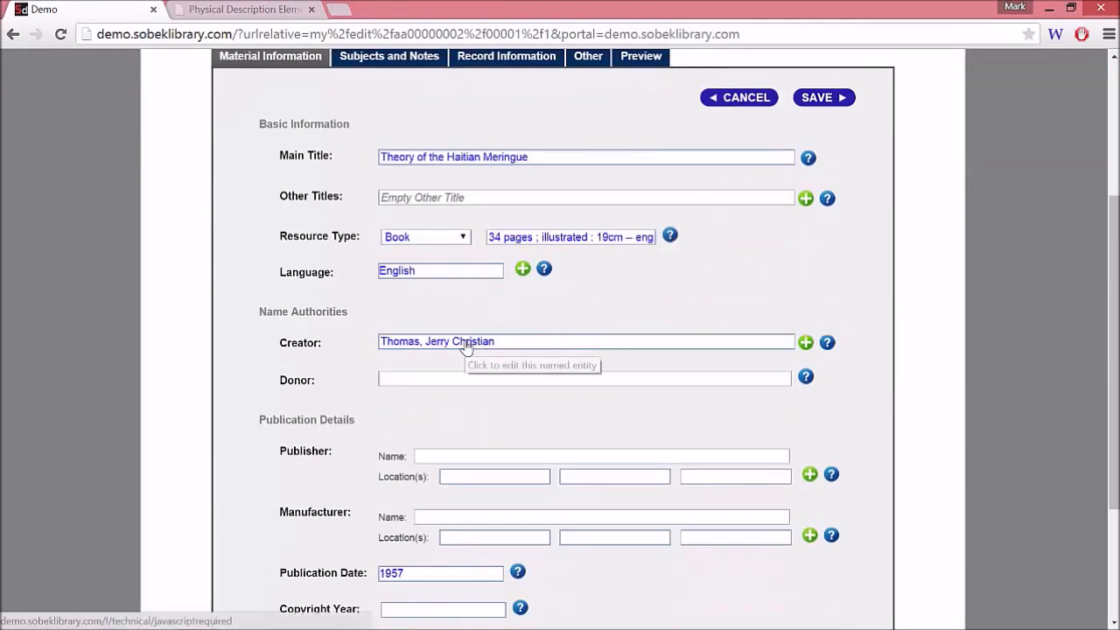
scroll(467, 348, "up", 2)
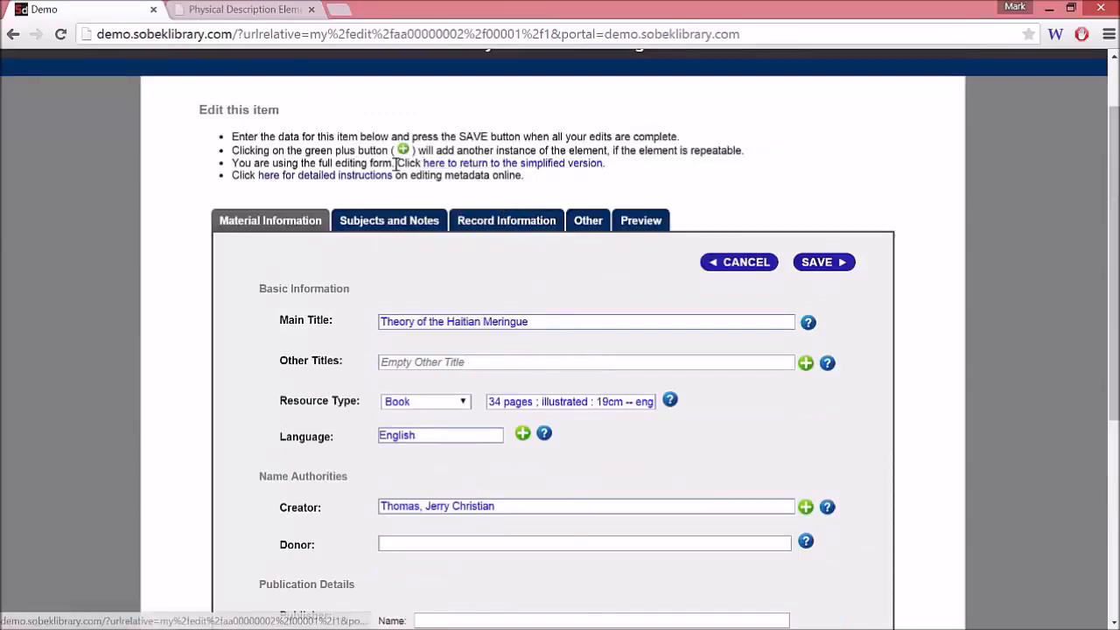
left_click(473, 508)
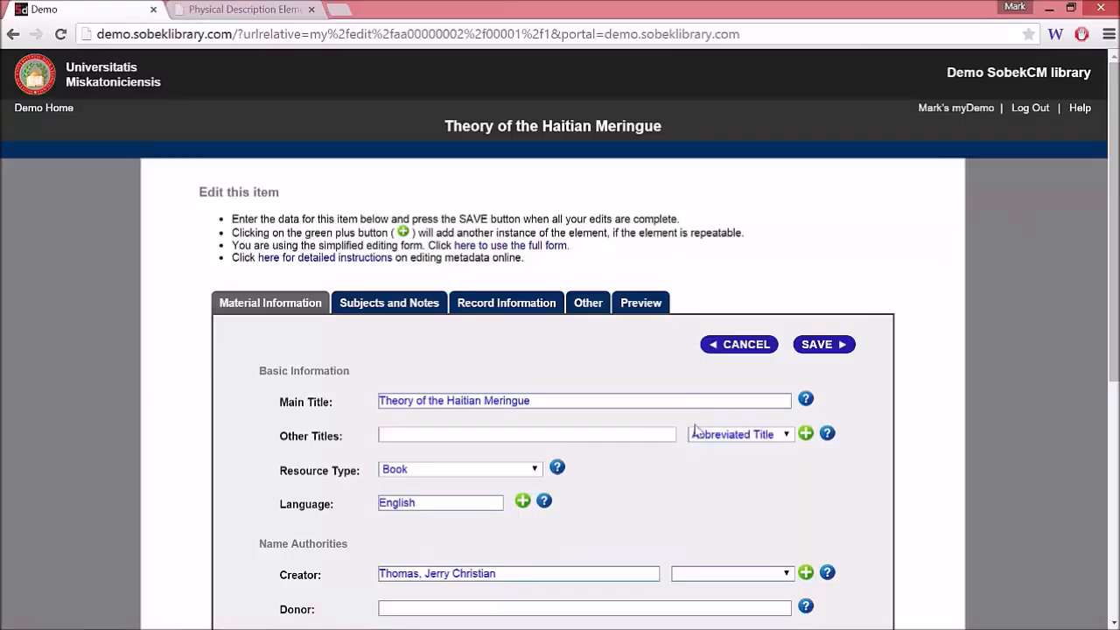
- Open the creator's details in the full form and move the given names from the full name into Given Names
left_click(479, 575)
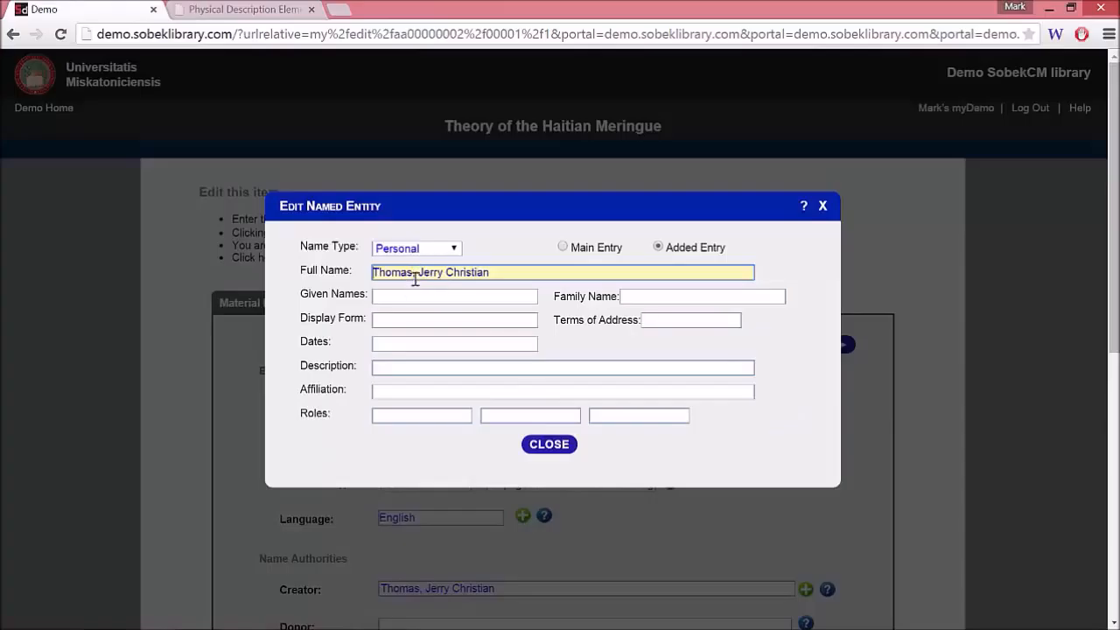
left_click_drag(419, 273, 511, 275)
key("ctrl+c")
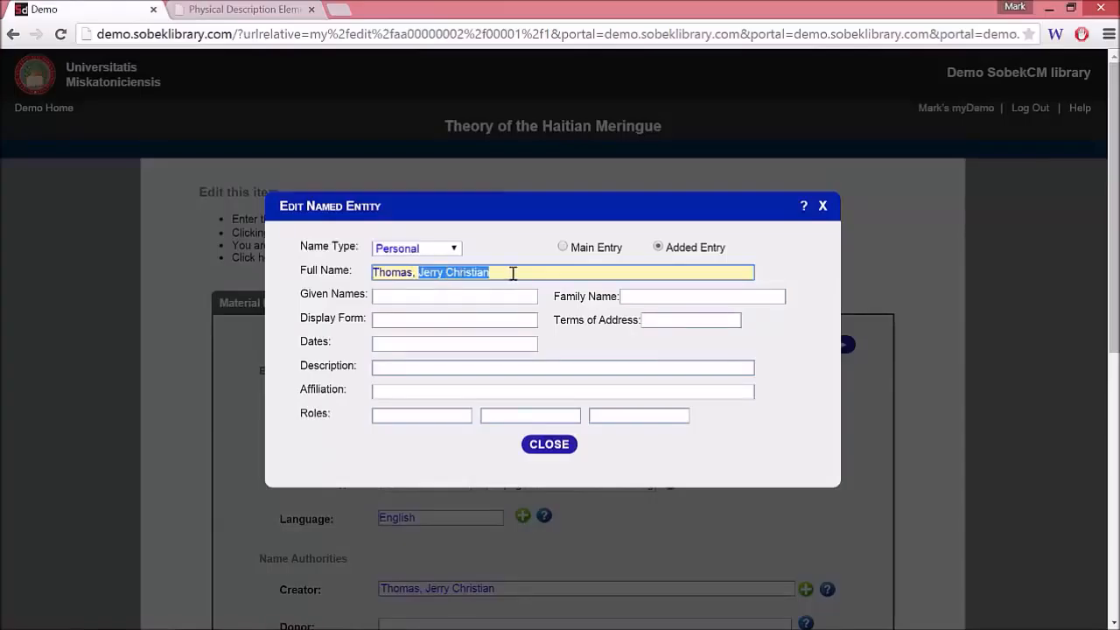
key("BackSpace")
left_click(402, 319)
left_click(438, 298)
key("ctrl+v")
- Move the creator's family name out of the full name into Family Name and enter the birth and death years as dates
left_click(349, 273)
key("ctrl+x")
left_click(639, 297)
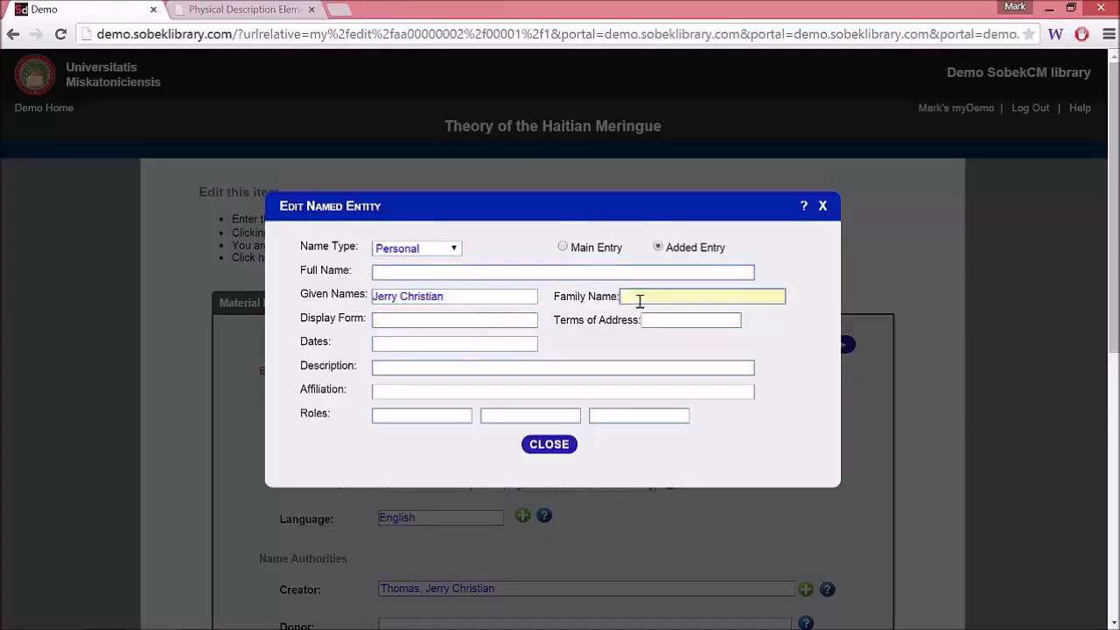
type("Thomas")
left_click(430, 344)
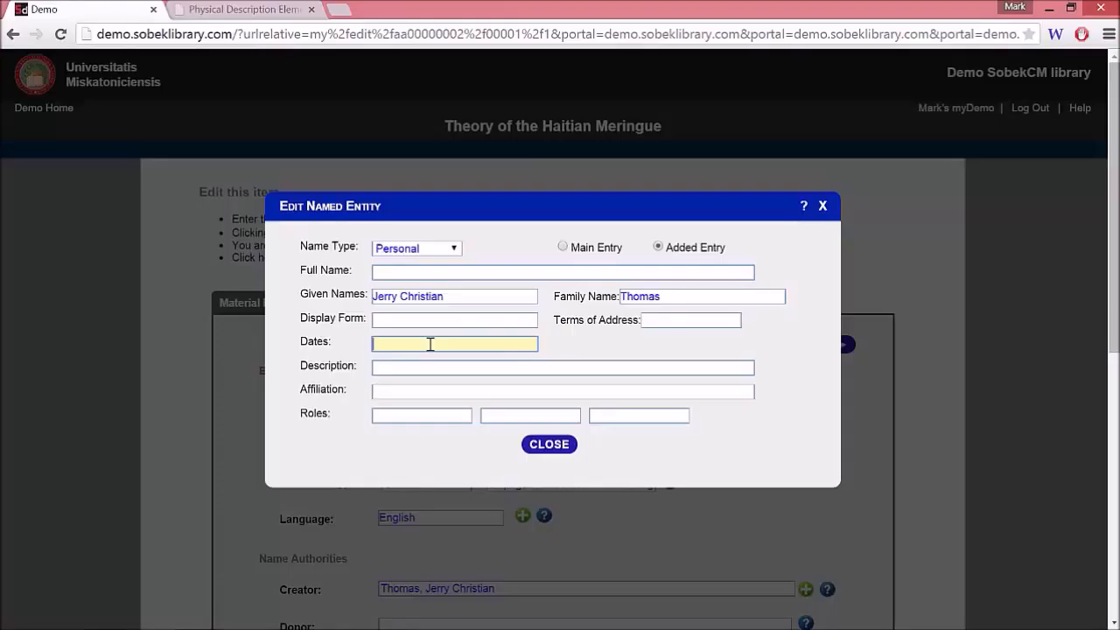
type("1912-1989")
left_click(558, 447)
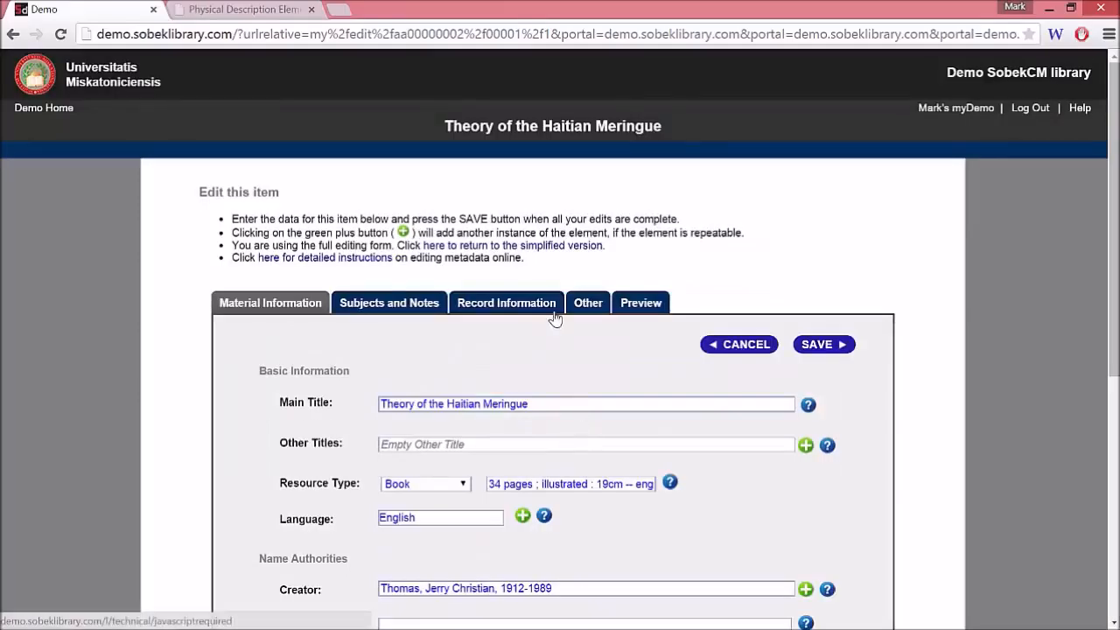
- Examine the detail fields of the main title, leave them as they are, and save the metadata changes
left_click(468, 407)
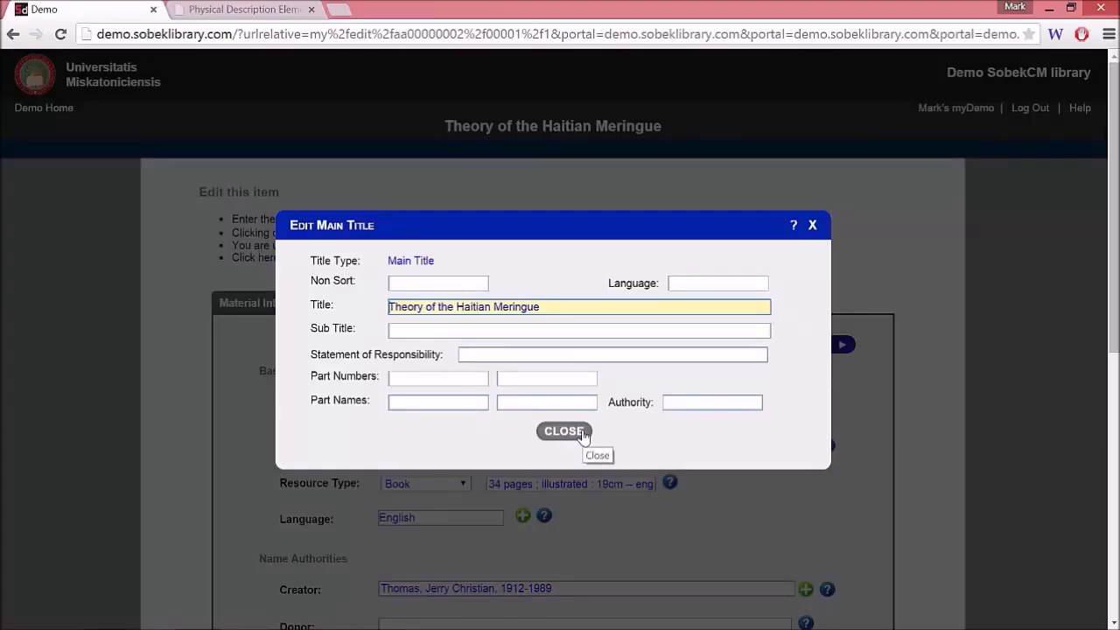
left_click(581, 434)
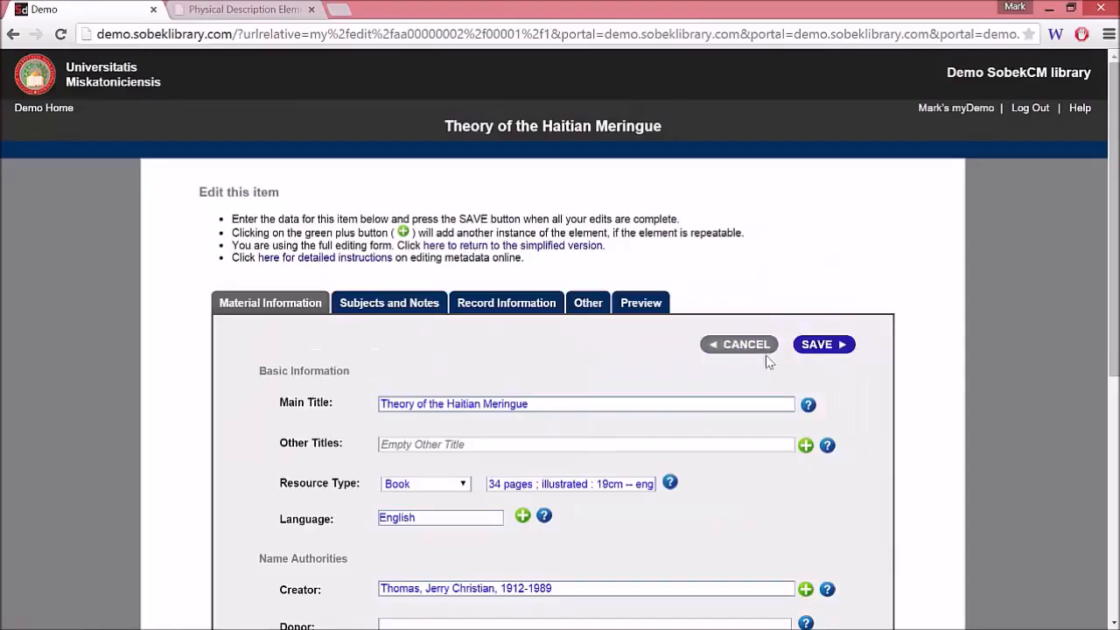
left_click(821, 345)
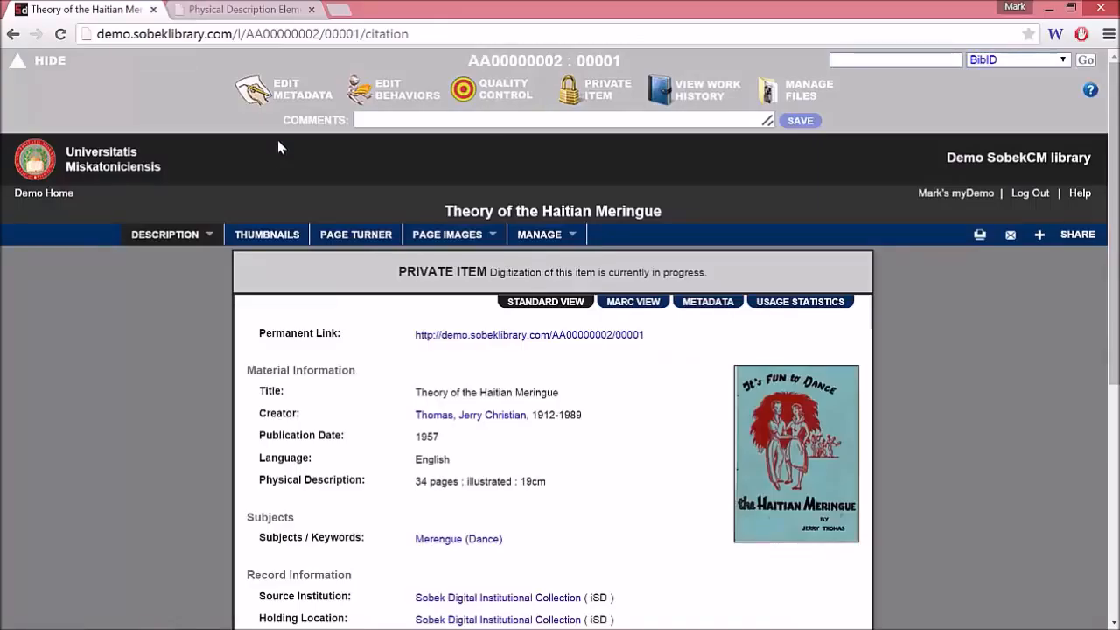
- Reopen the item's metadata for editing, read the note about the full editing form, and return to the item
left_click(276, 91)
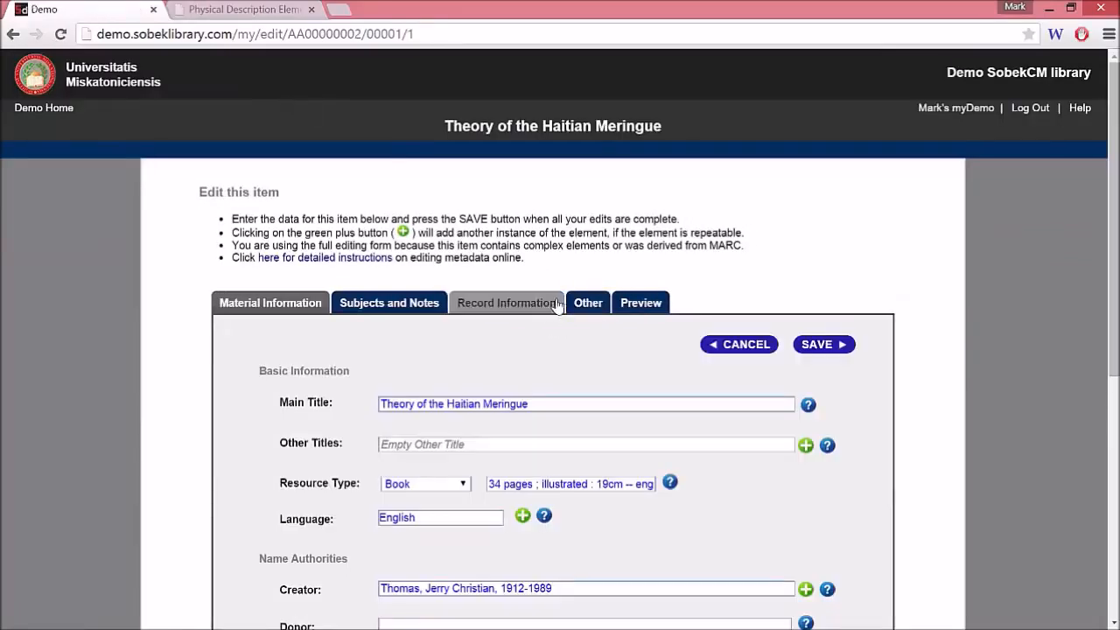
left_click_drag(232, 246, 751, 250)
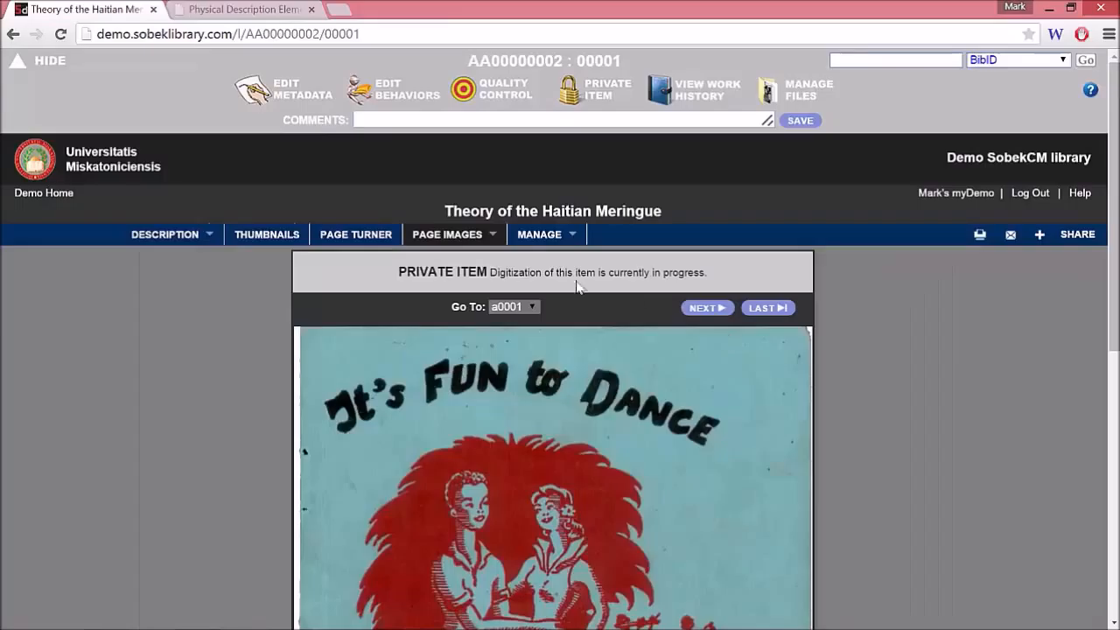
- Open the item's behaviors for editing, add a fourth viewer entry, and look through the available viewer types
left_click(392, 96)
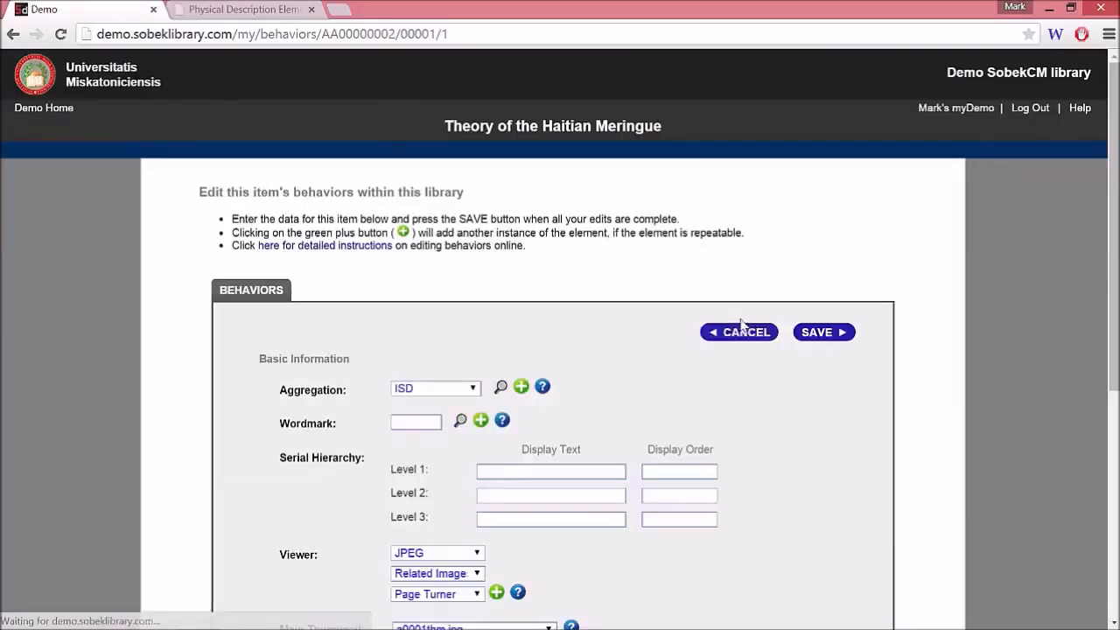
scroll(560, 338, "down", 3)
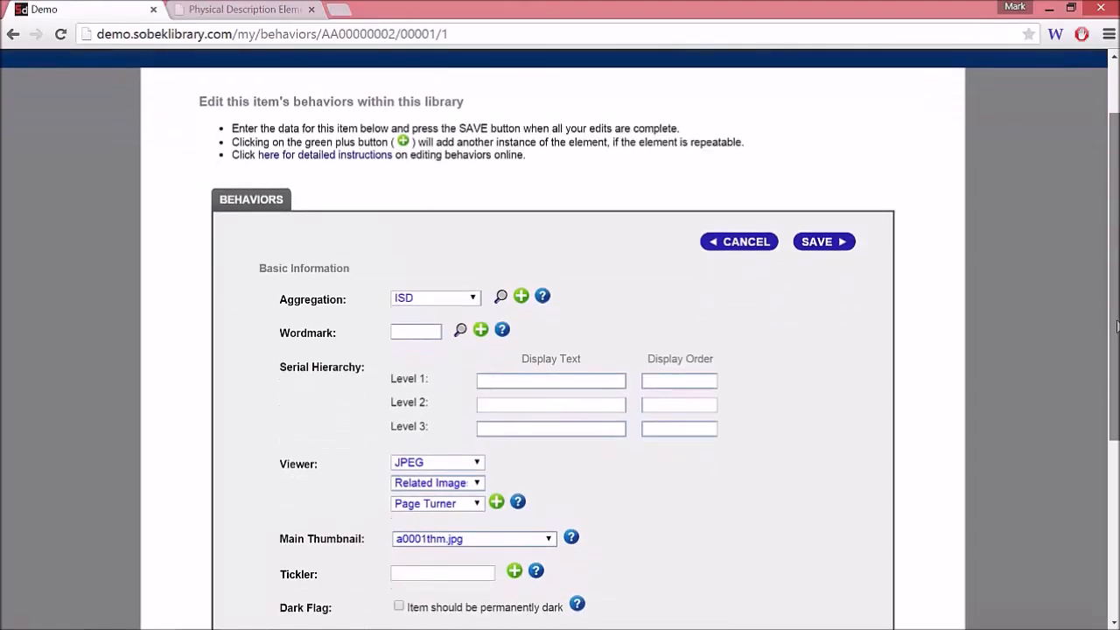
scroll(910, 294, "down", 1)
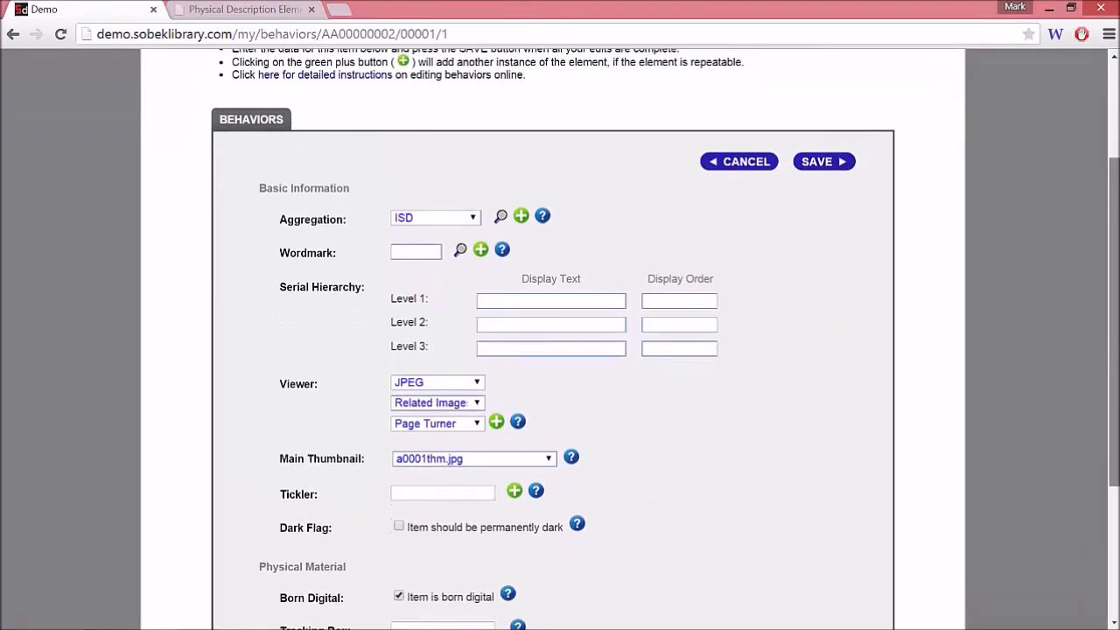
left_click(497, 423)
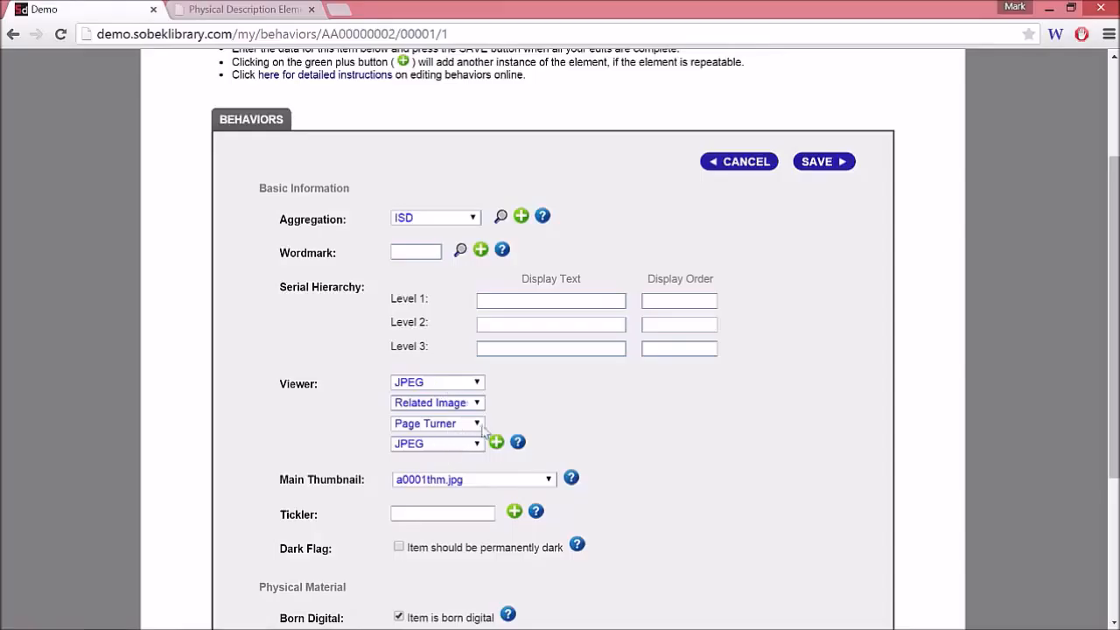
left_click(472, 446)
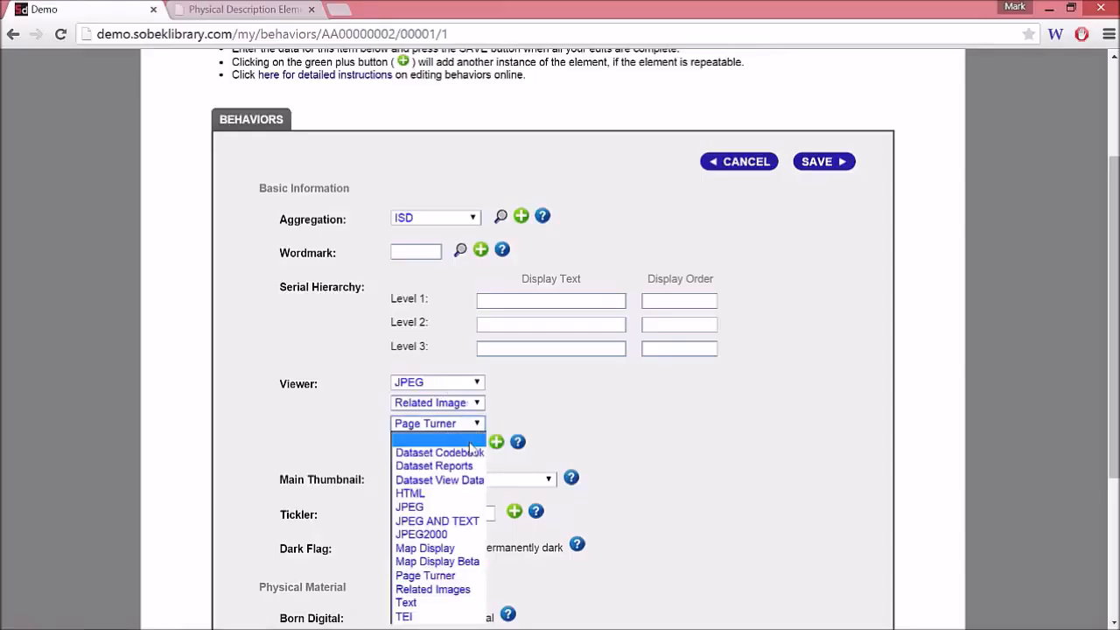
left_click(562, 423)
- Clear the Related Images viewer, set the added viewer to JPEG2000, and save the behaviors
left_click(454, 404)
left_click(435, 421)
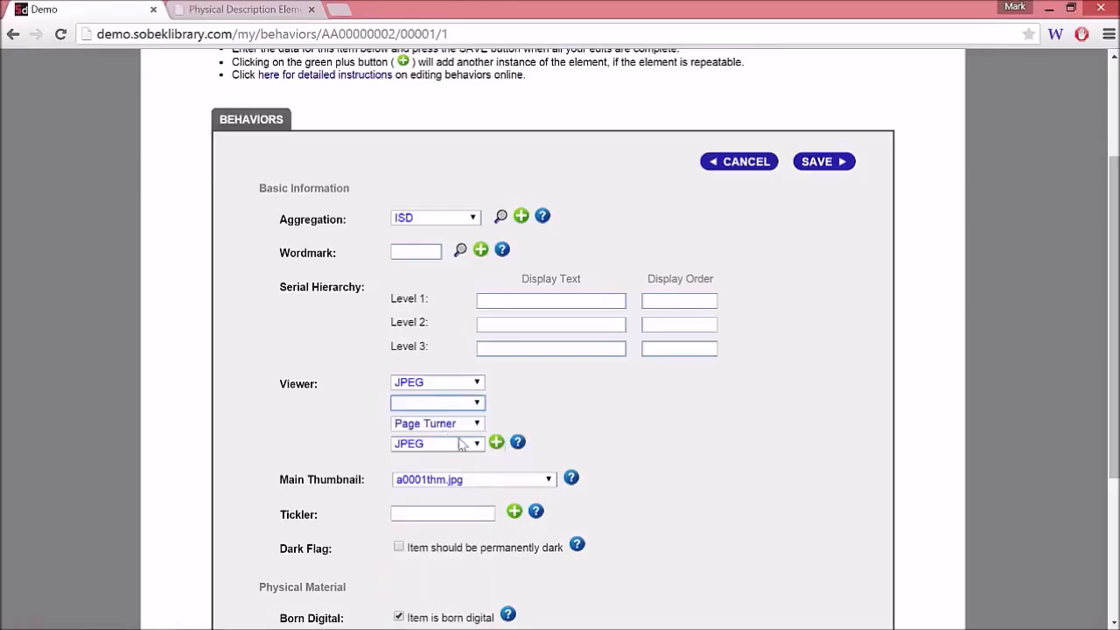
left_click(464, 443)
left_click(427, 348)
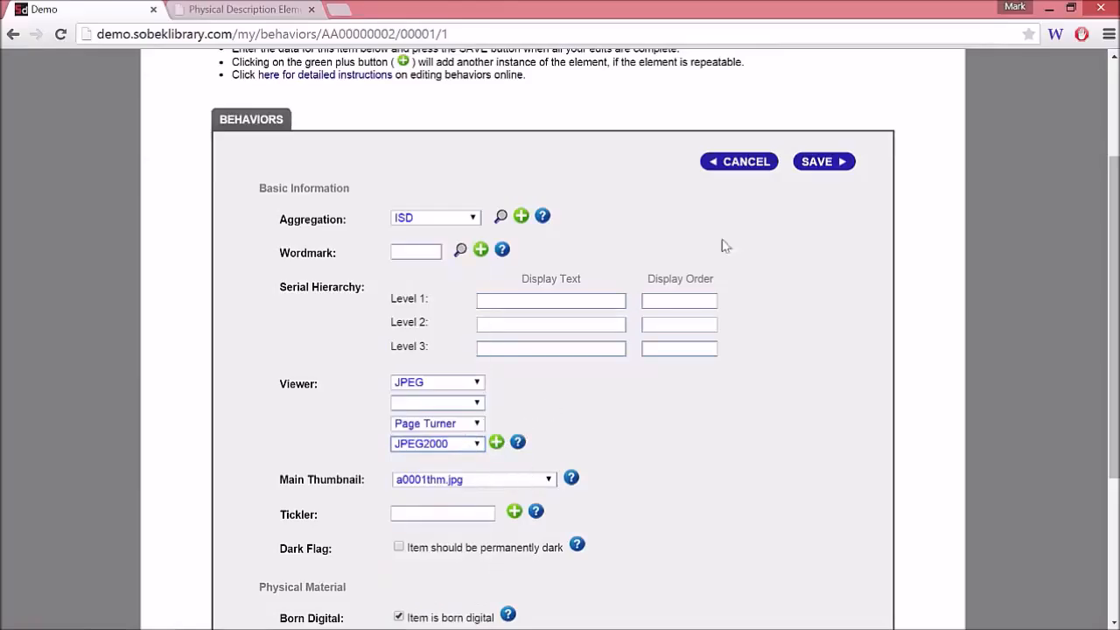
left_click(820, 161)
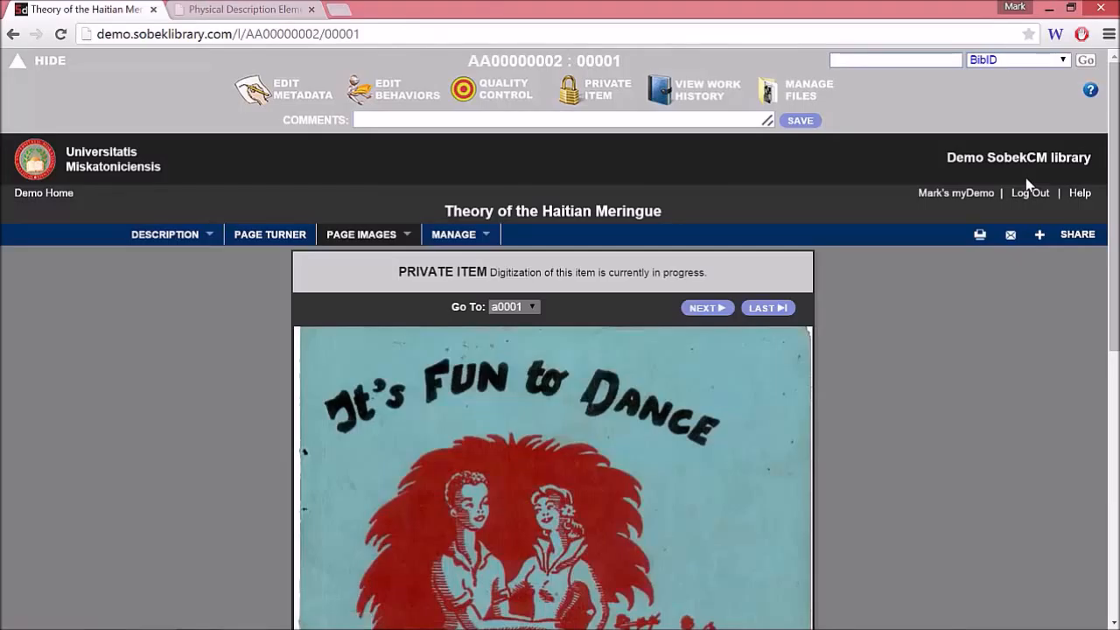
- View the item in the page turner, leaf ahead to page 5, and return to the item
left_click(292, 237)
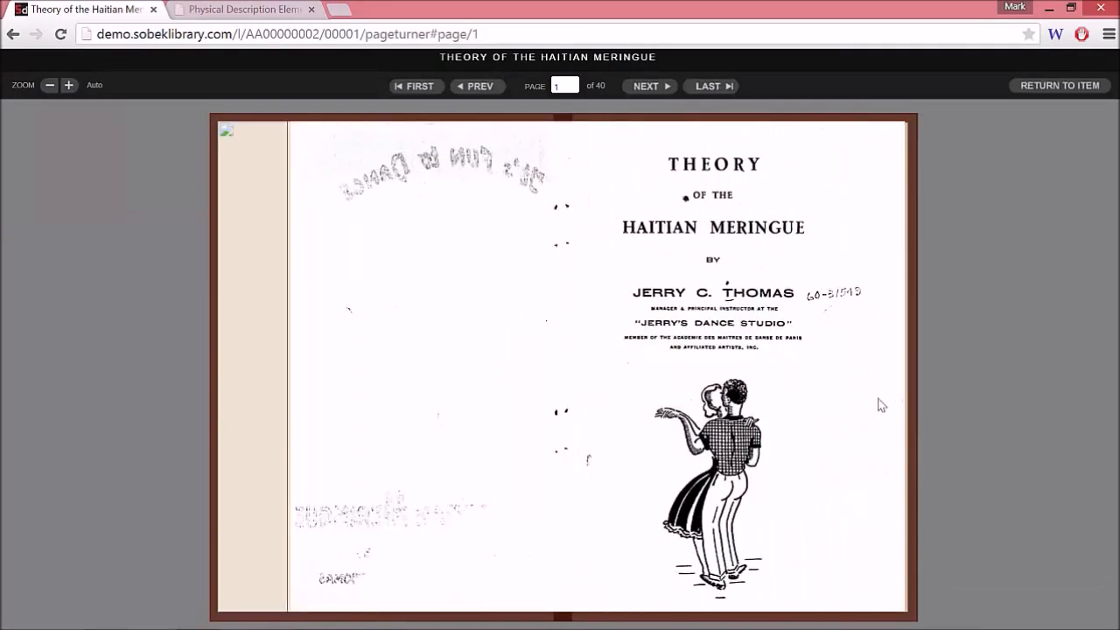
left_click(882, 405)
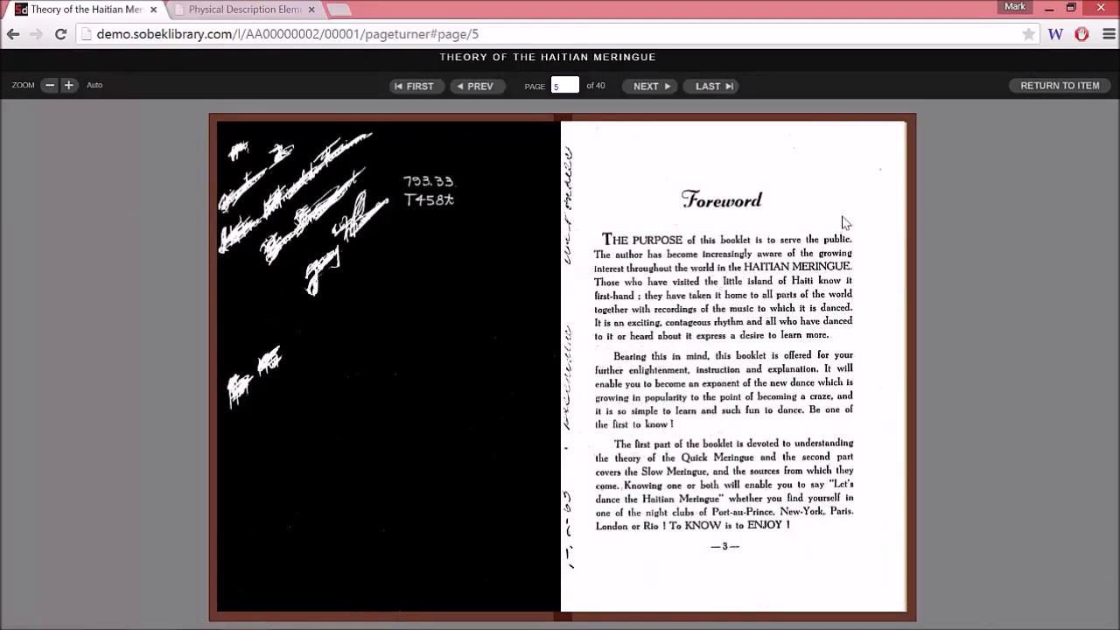
left_click(1040, 91)
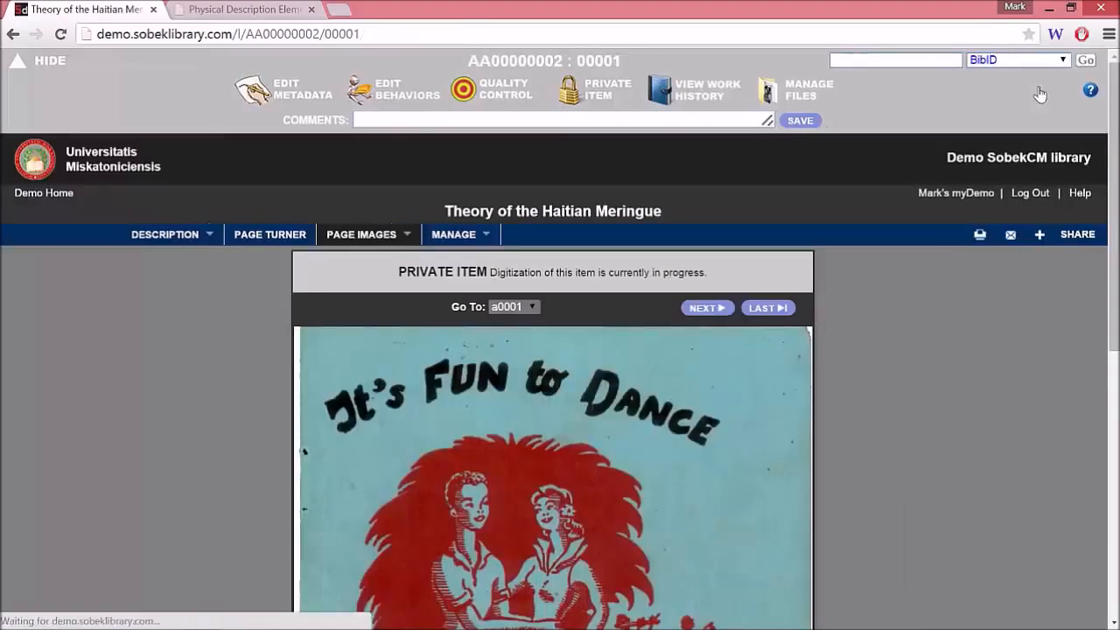
- Hide the internal header and show it again, and look through the list of page names
left_click(41, 61)
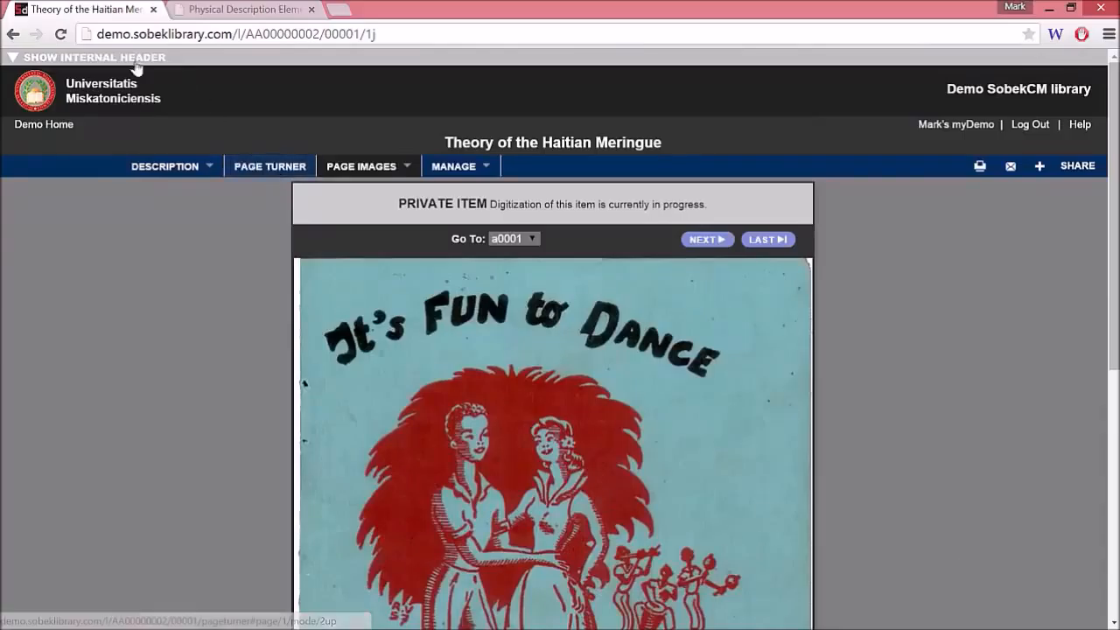
left_click(123, 59)
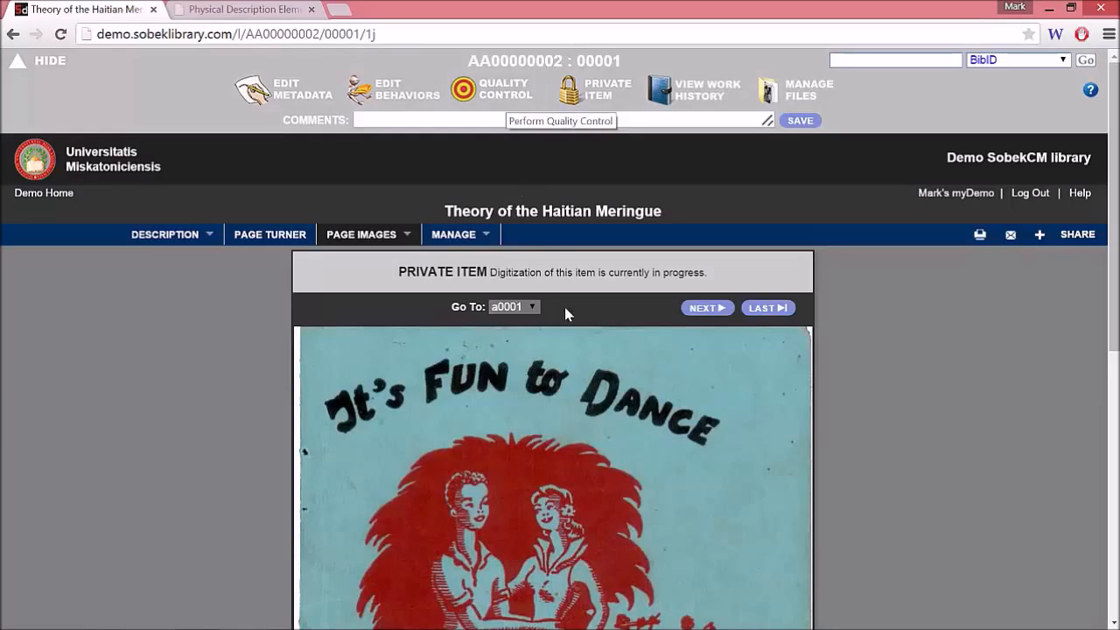
left_click(530, 309)
left_click_drag(533, 436, 535, 398)
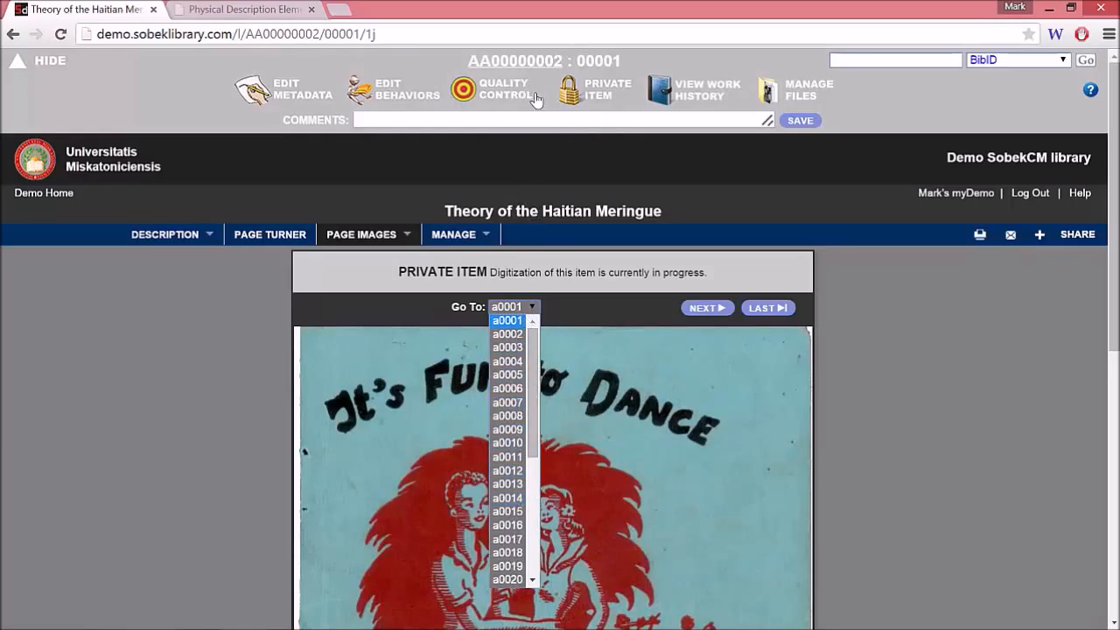
- Open the item's quality control and label the first page Cover 1, with the following pages numbered in sequence
left_click(509, 94)
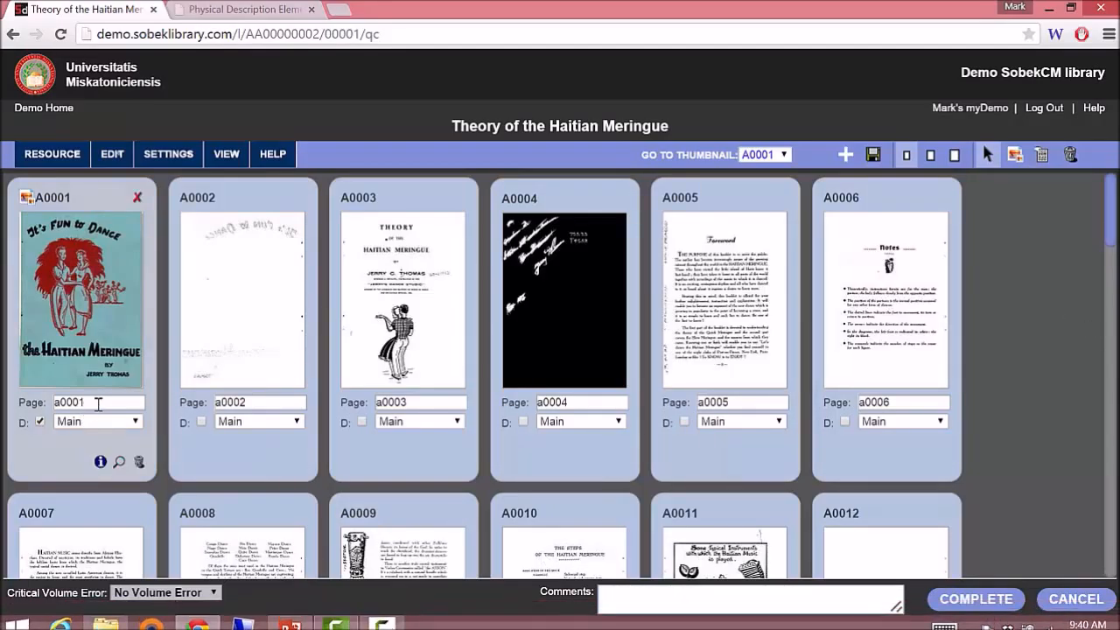
left_click_drag(96, 405, 32, 404)
type("Cover")
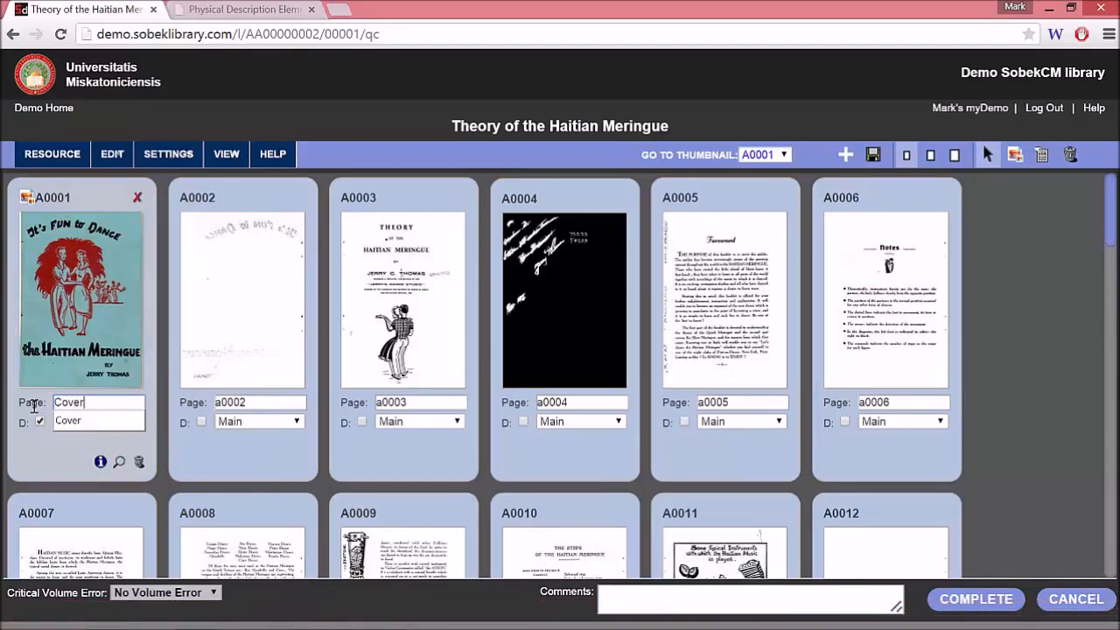
key("Tab")
left_click(127, 403)
type("1")
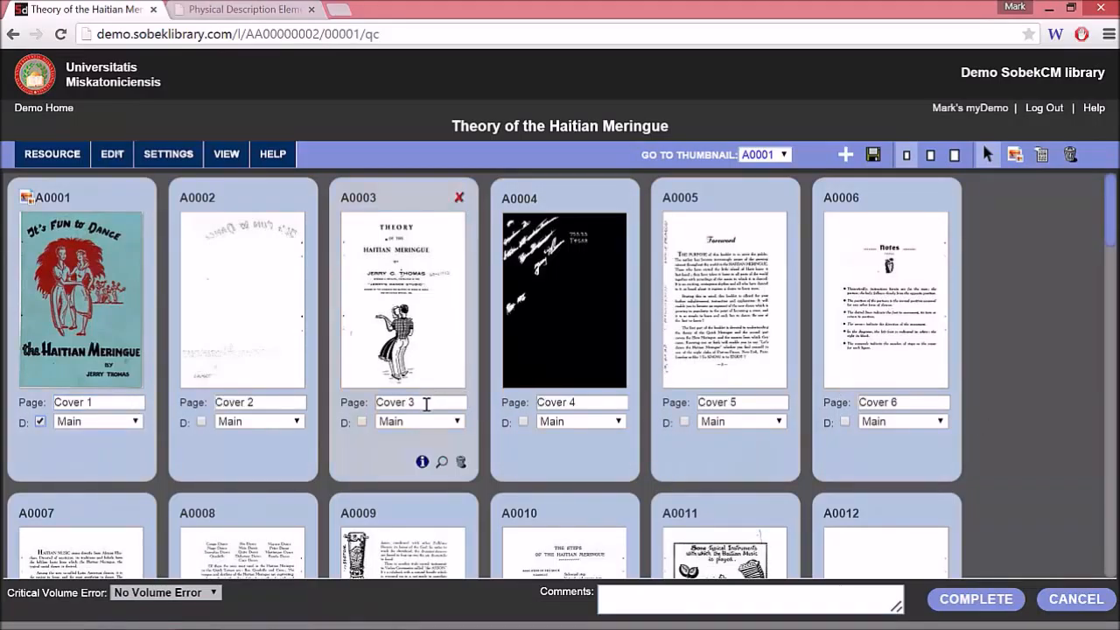
- Label page A0003 as Page 1 so the following pages are numbered from it, and delete the black page A0004
left_click_drag(426, 404, 378, 405)
type("Page ")
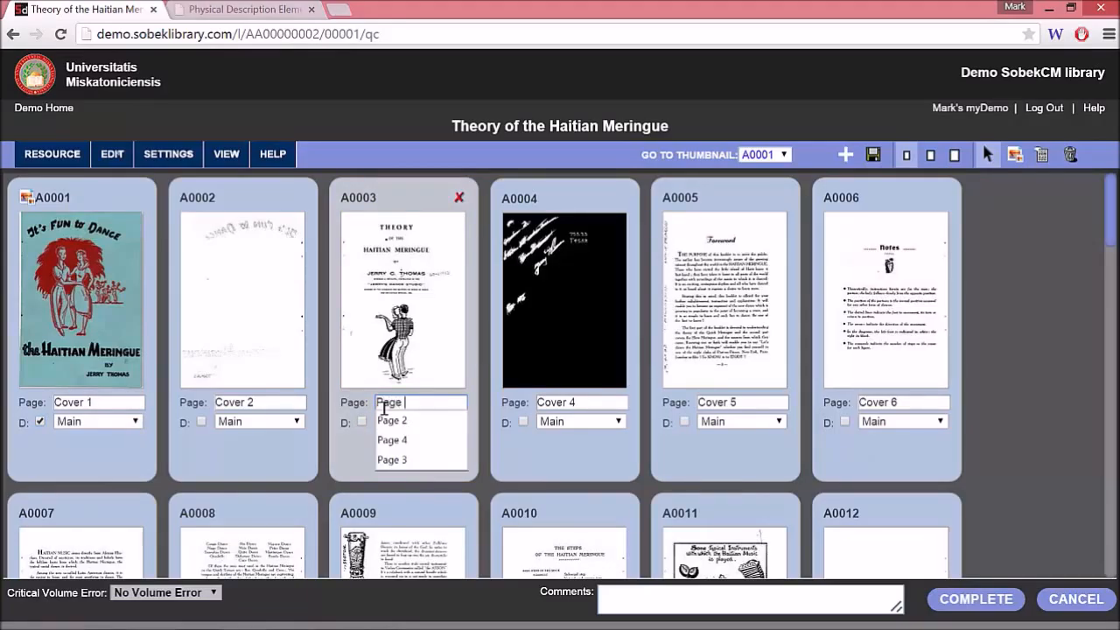
type("1")
key("Tab")
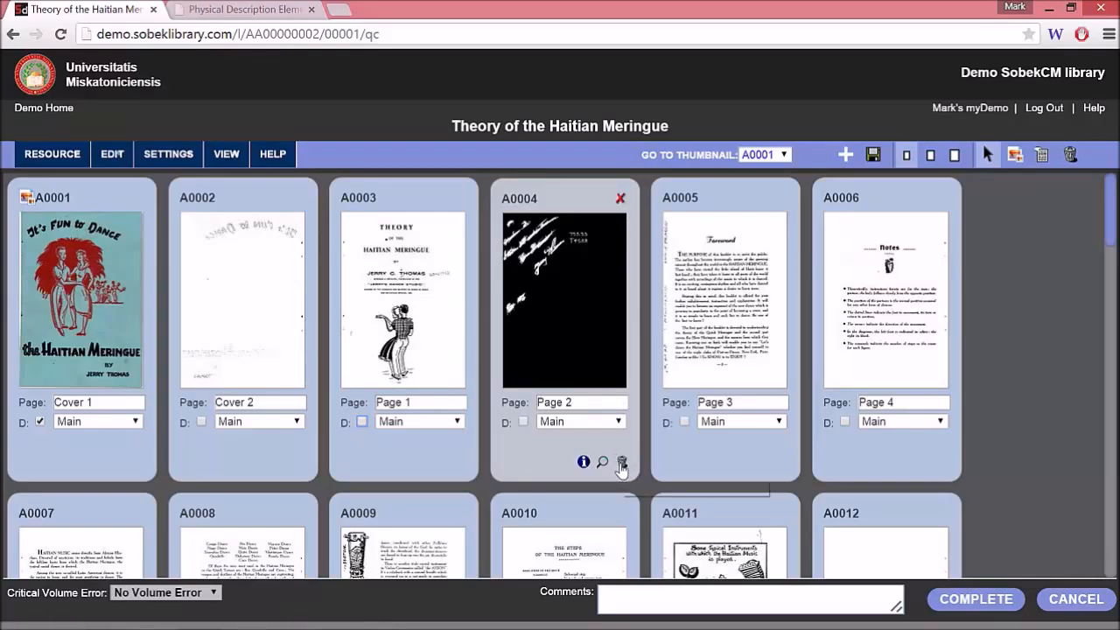
left_click(622, 463)
left_click(597, 165)
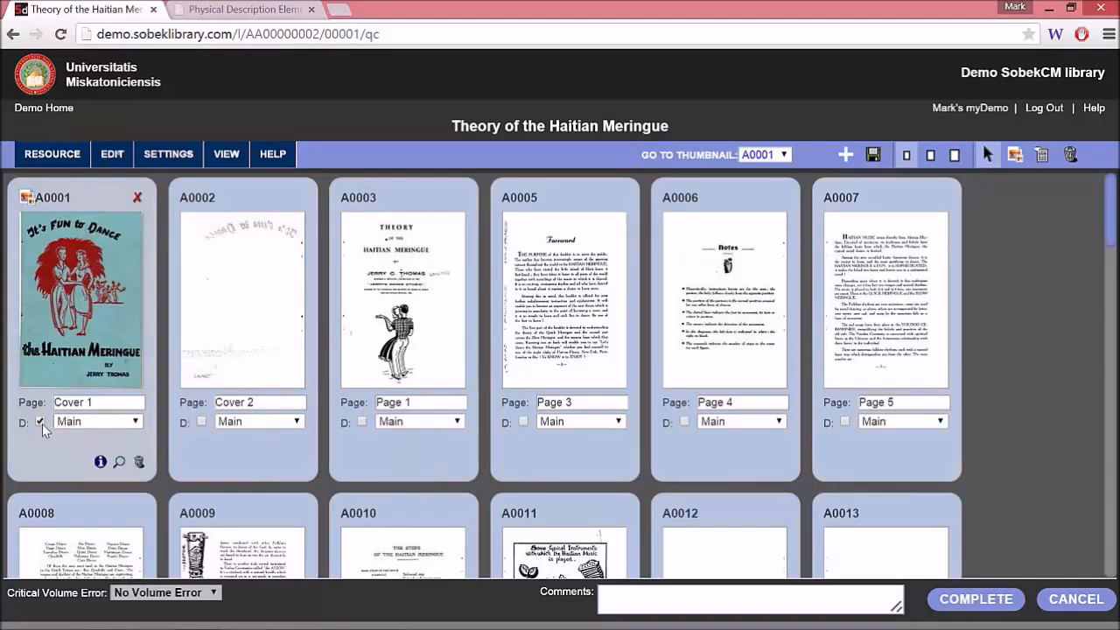
- Set the division of page A0001 to Cover and start a Title Page division at page A0003
left_click(97, 422)
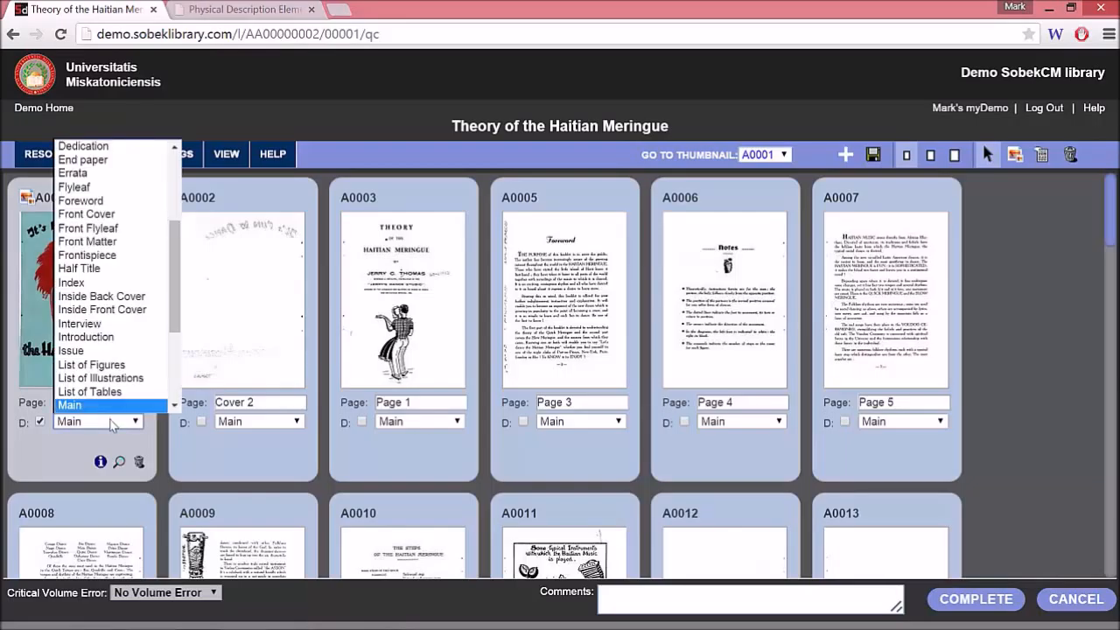
scroll(122, 214, "up", 4)
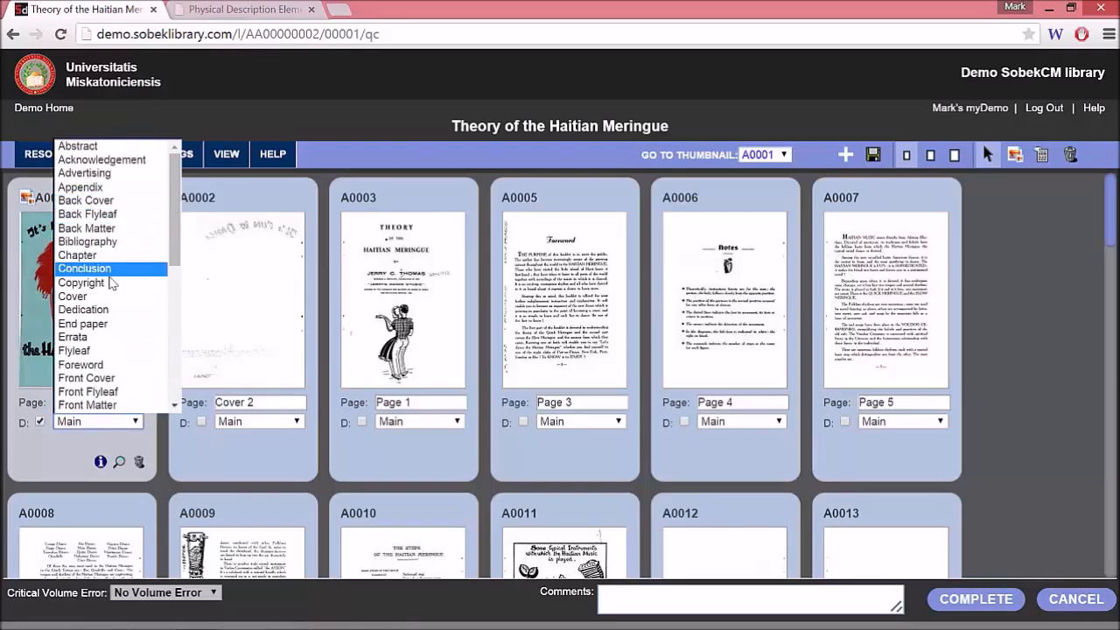
left_click(107, 295)
left_click(361, 422)
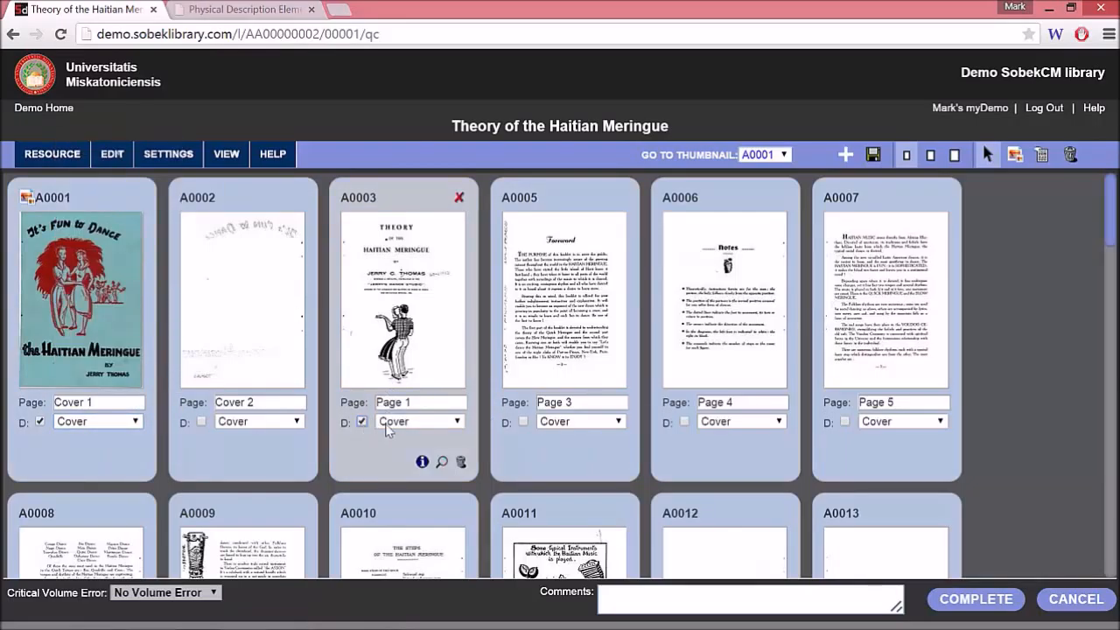
left_click(411, 422)
scroll(437, 350, "down", 5)
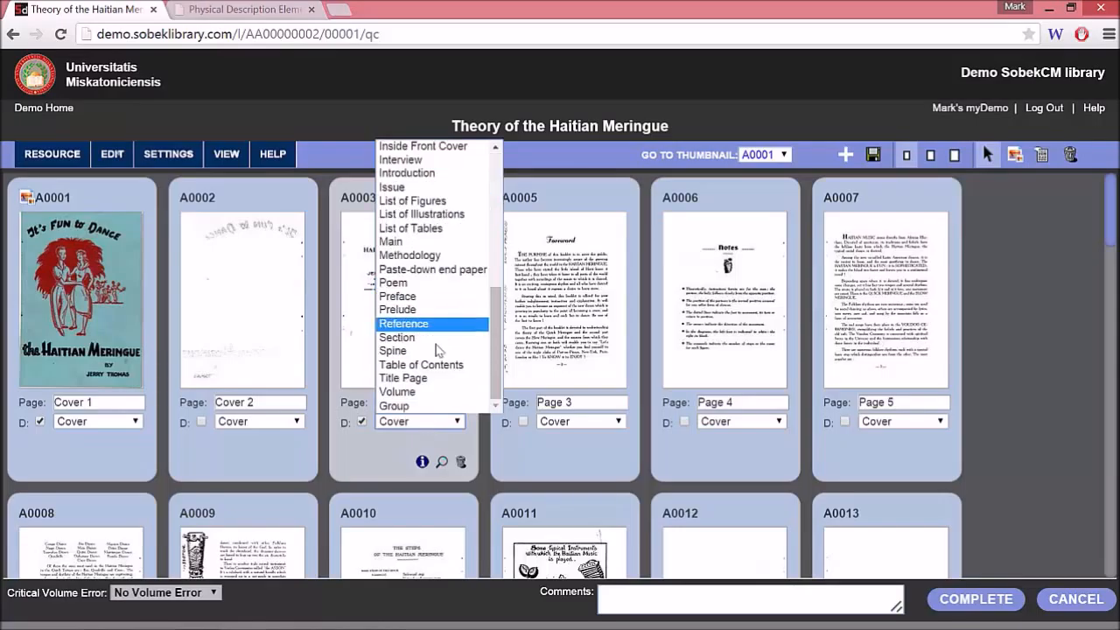
left_click(438, 370)
- Start a new Foreword division at page A0005
left_click(523, 422)
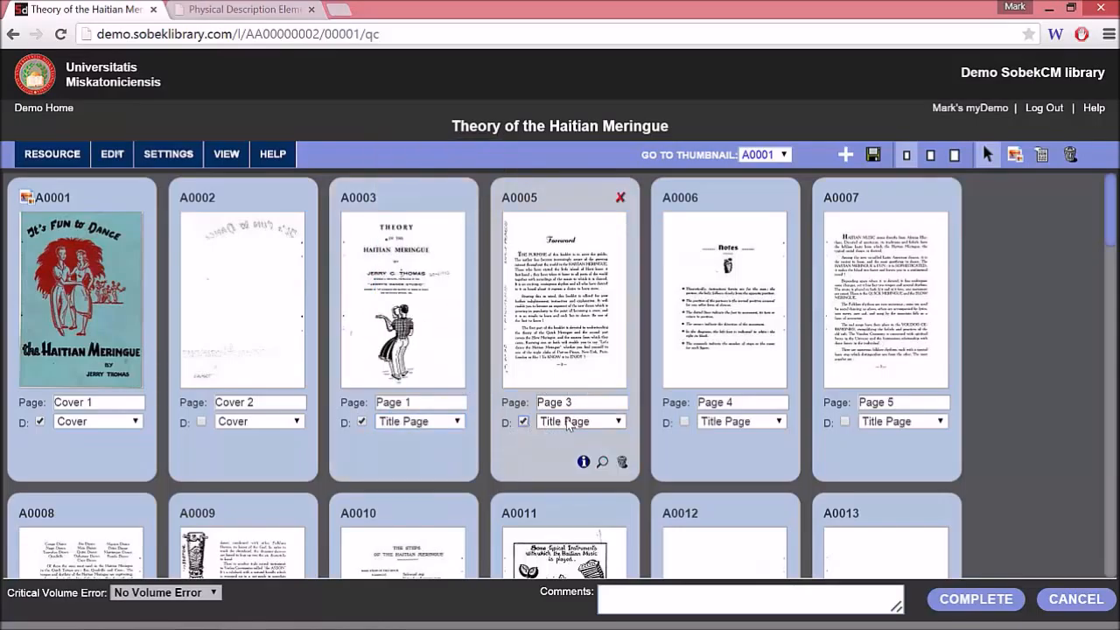
left_click(578, 421)
scroll(577, 284, "up", 5)
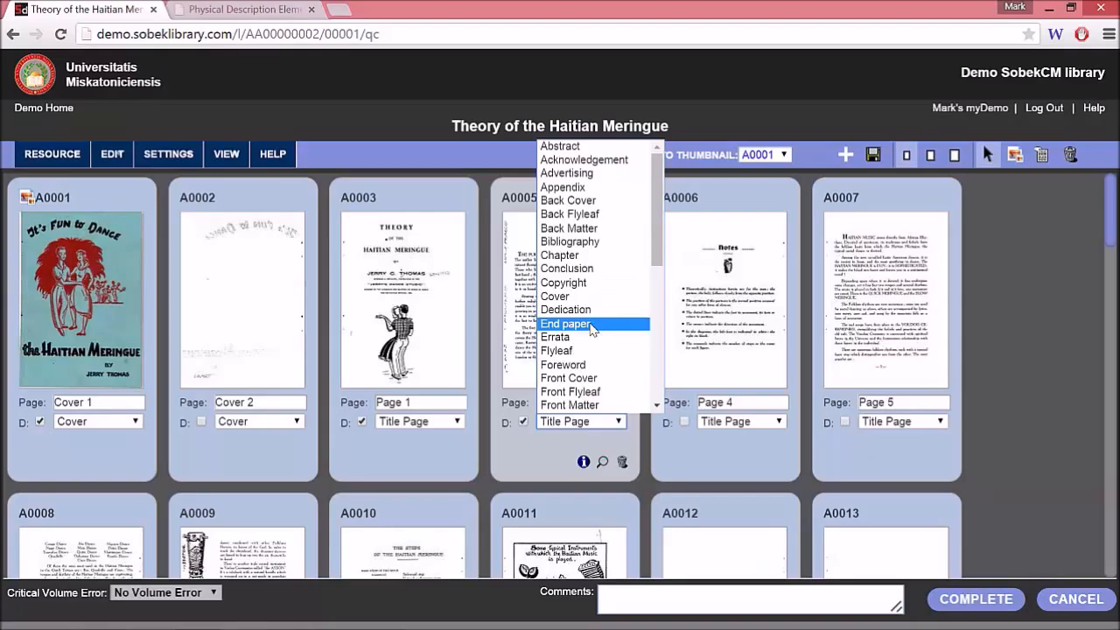
left_click(573, 364)
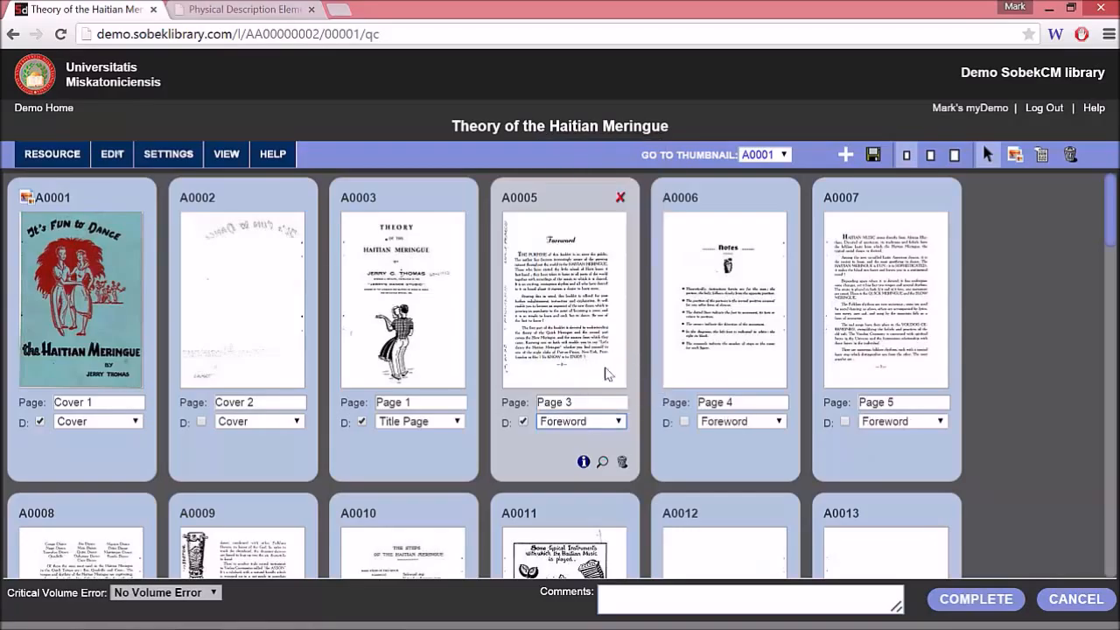
- Start a new Chapter division at page A0006 and name it Notes
left_click(686, 422)
left_click(744, 423)
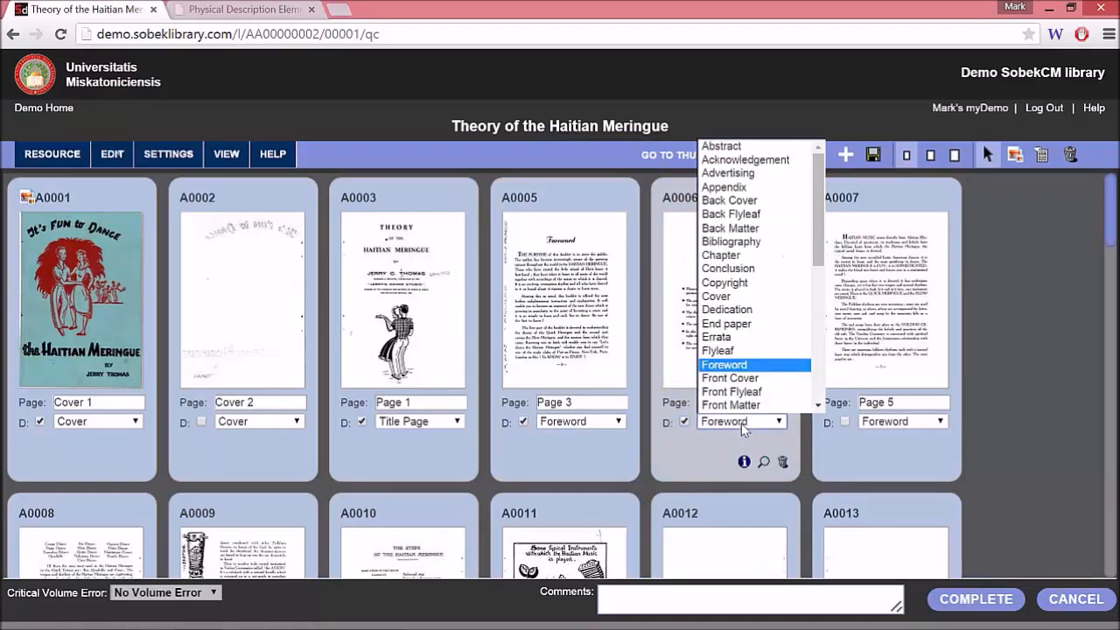
left_click(751, 256)
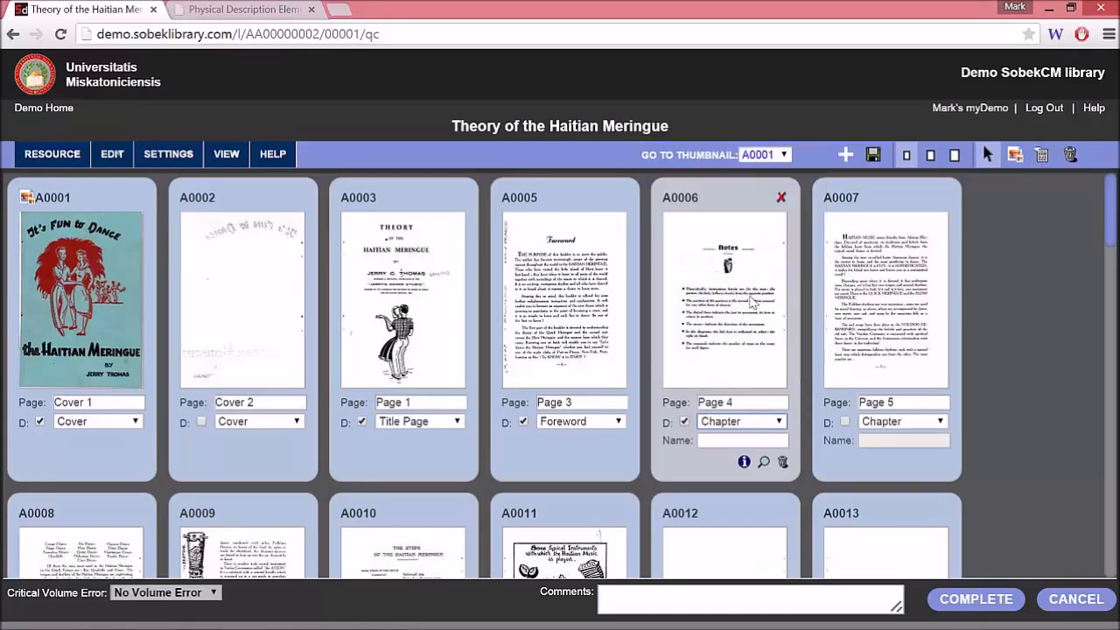
left_click(717, 441)
type("Notes")
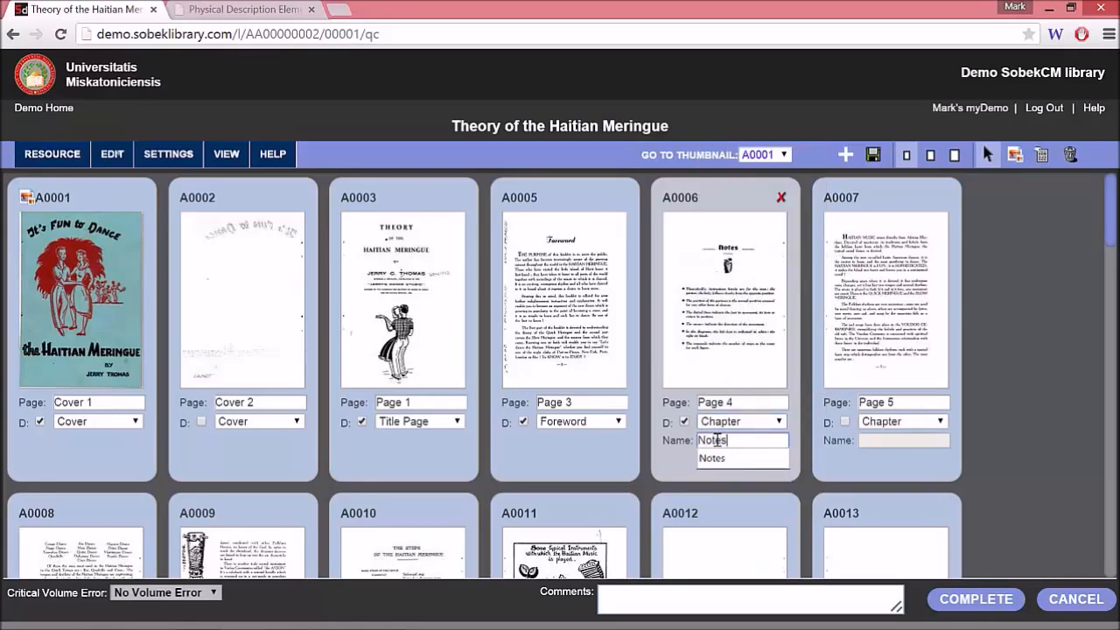
key("Tab")
- Start a new Chapter division at page A0013 (Page 11) and name it Quick Meringue
left_click_drag(1115, 237, 1118, 308)
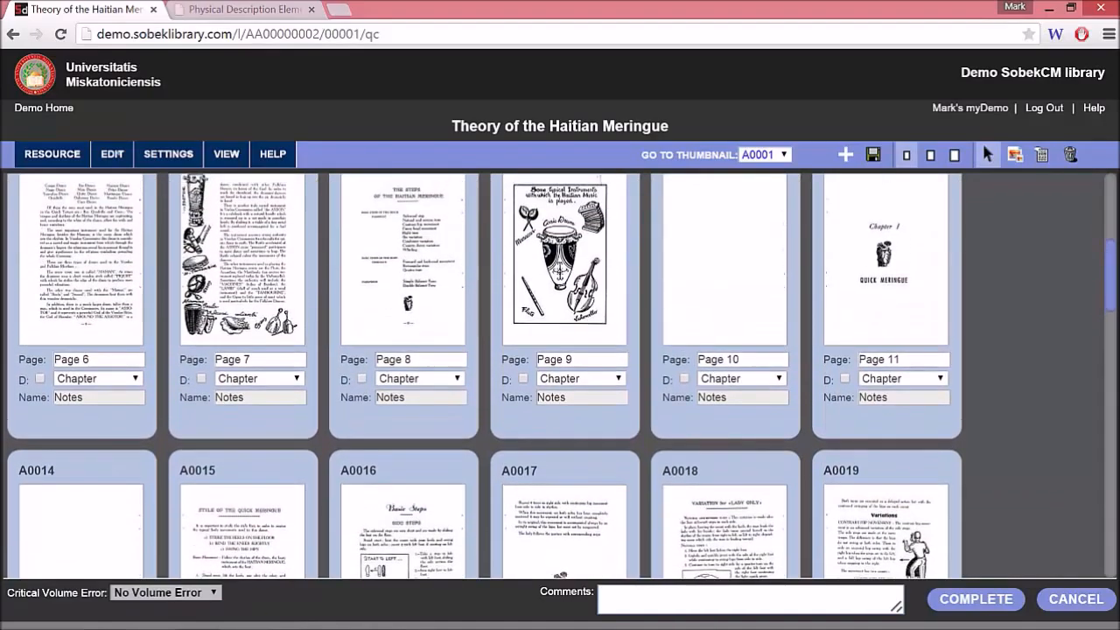
left_click(845, 381)
left_click_drag(895, 400, 851, 402)
type("Q")
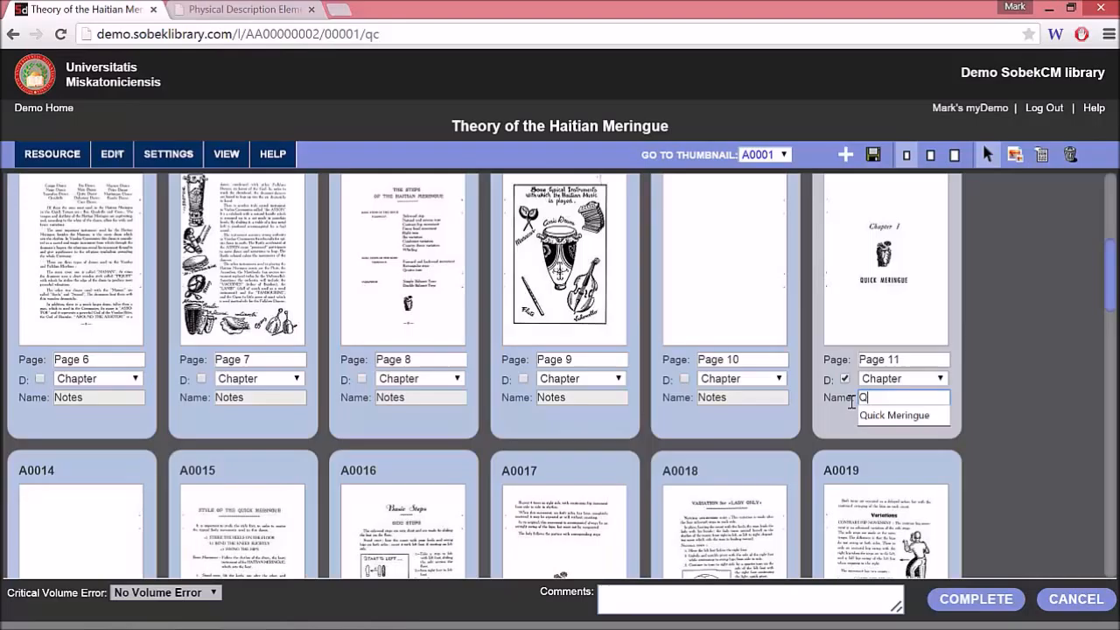
type("uick Merin")
key("Down")
key("Tab")
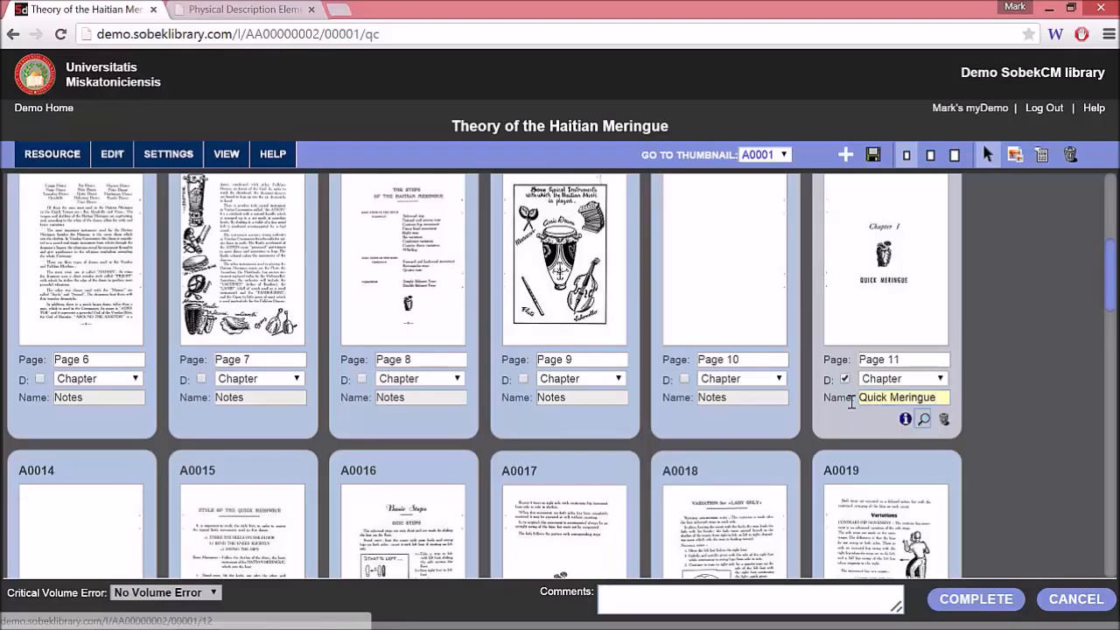
- Start a new division at Page 29, the Chapter II title page, and name it Slow Meringue
left_click_drag(1118, 255, 1116, 434)
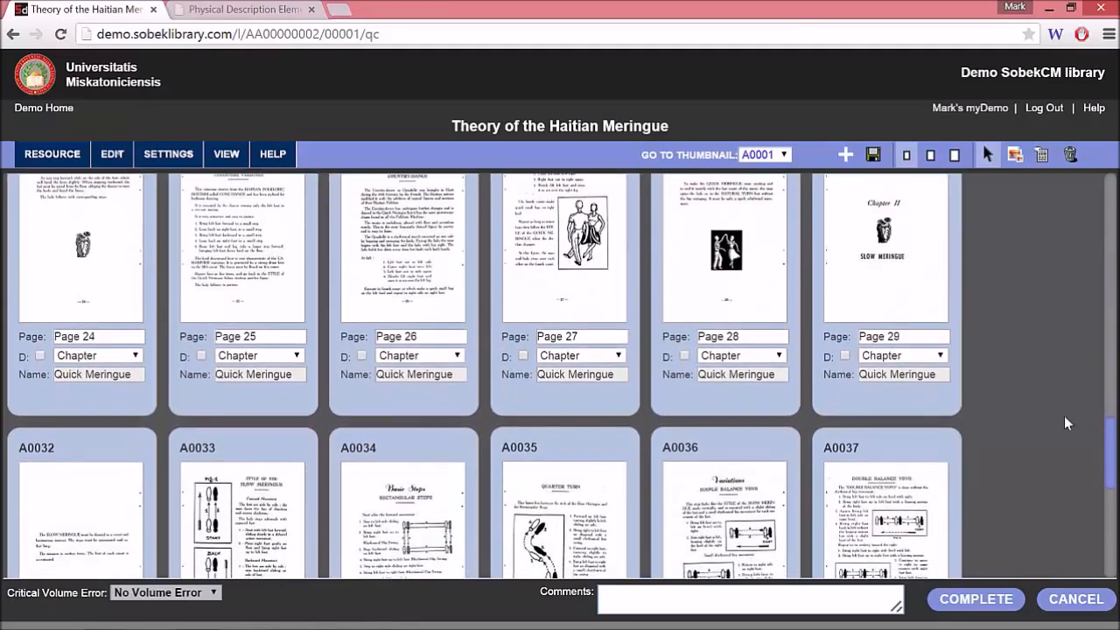
left_click(846, 357)
left_click_drag(886, 379, 836, 378)
type("Slow")
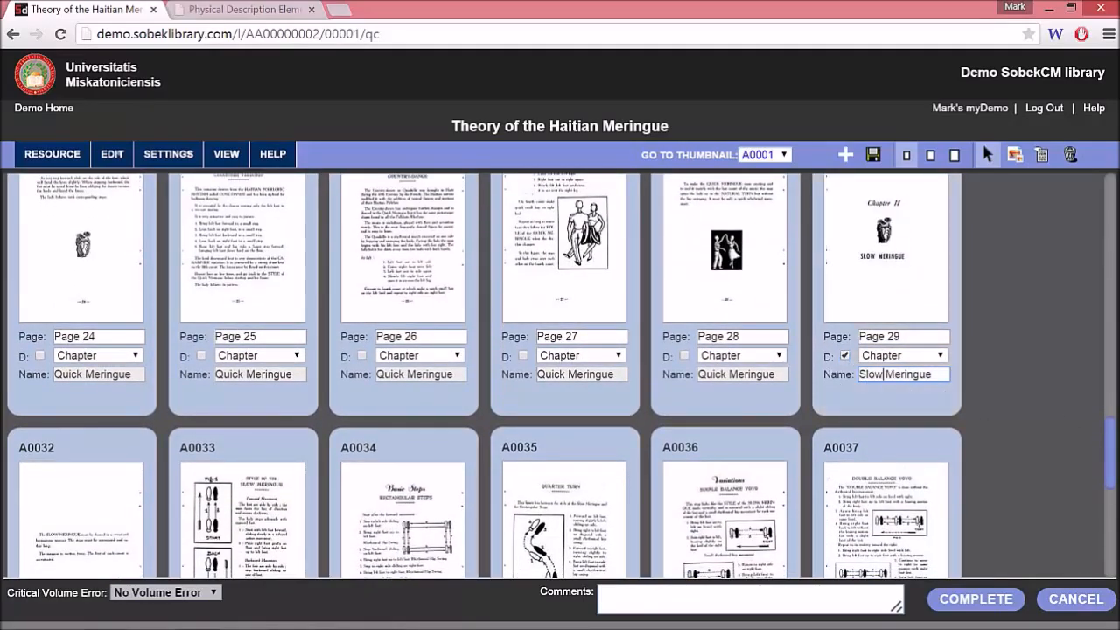
- Start a new Back Cover division at the last page, A0038
scroll(1114, 428, "down", 5)
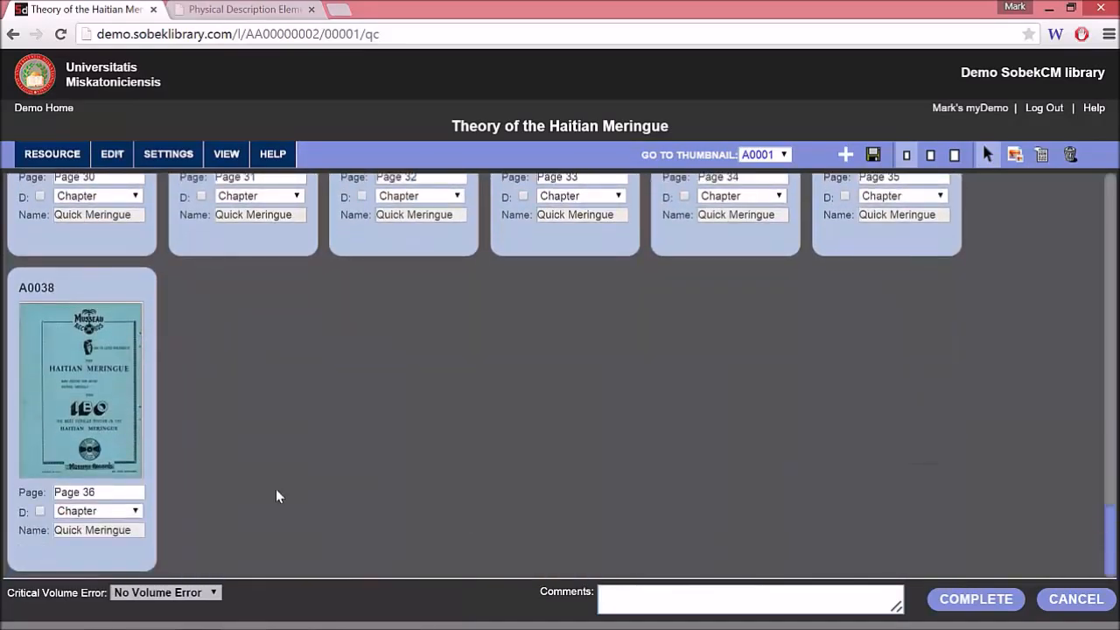
left_click(39, 511)
left_click(127, 511)
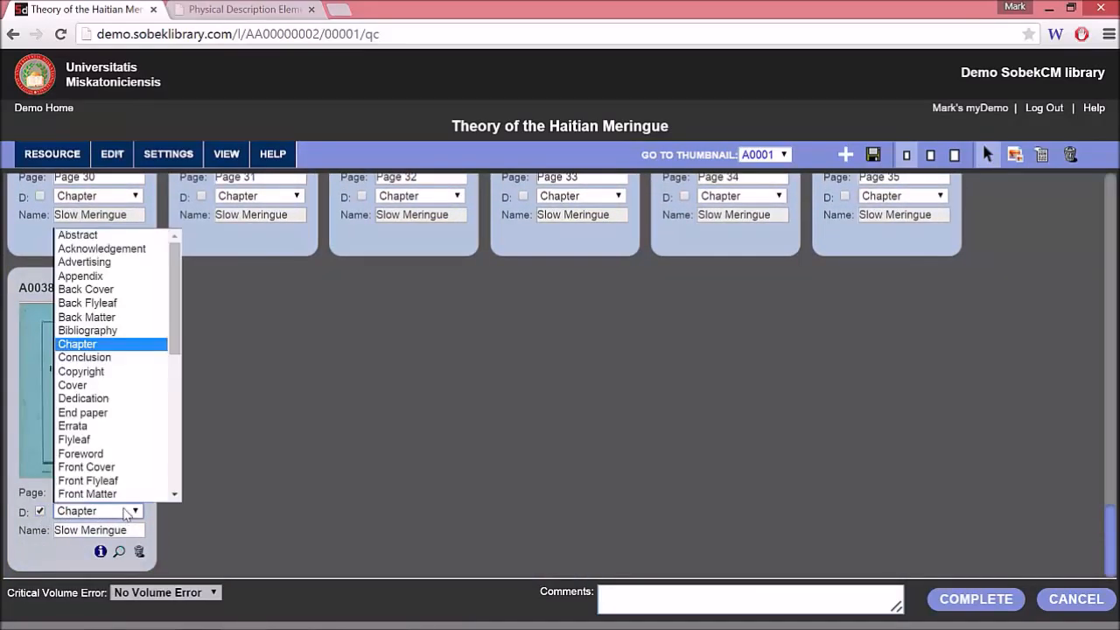
left_click(108, 290)
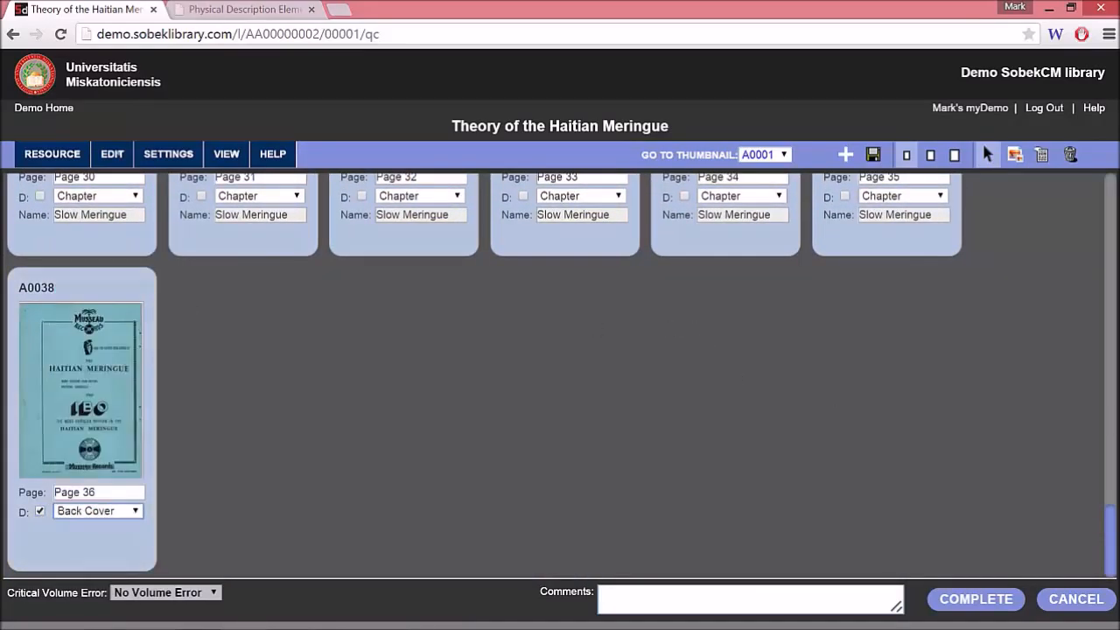
- Enable drag and drop of pages in the quality control settings
left_click_drag(1114, 522, 1114, 228)
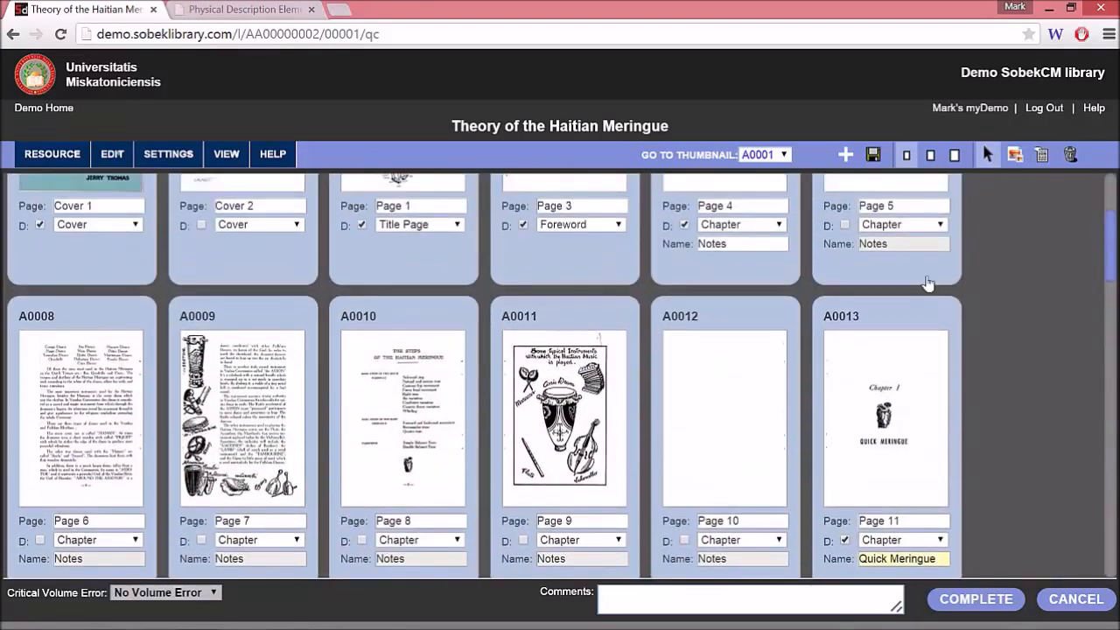
left_click_drag(1115, 274, 1115, 230)
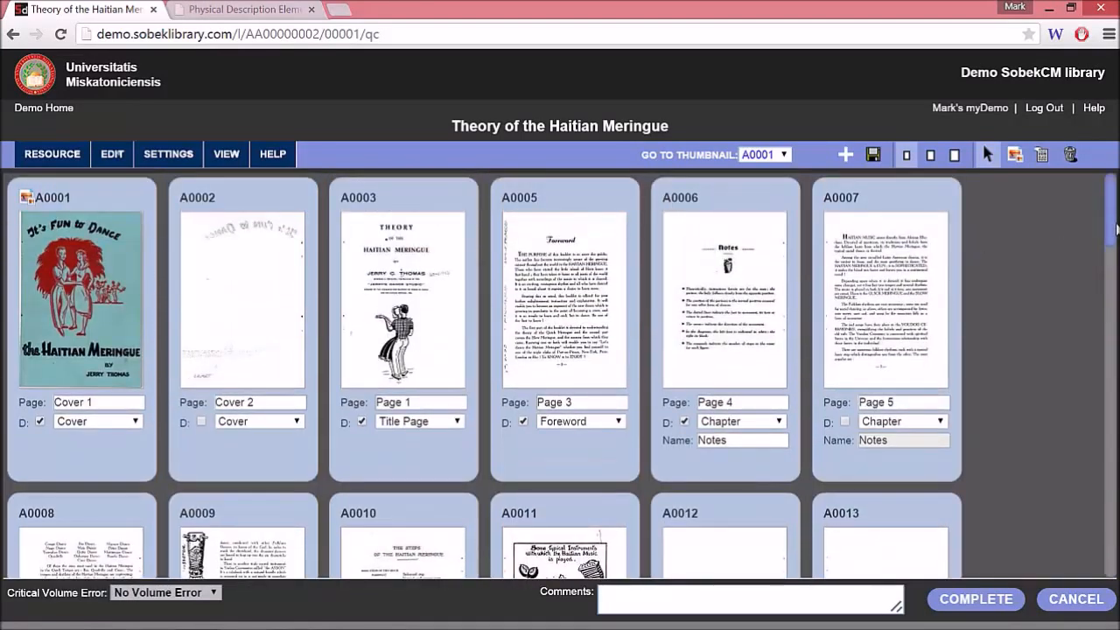
left_click_drag(1114, 234, 1114, 267)
left_click(168, 154)
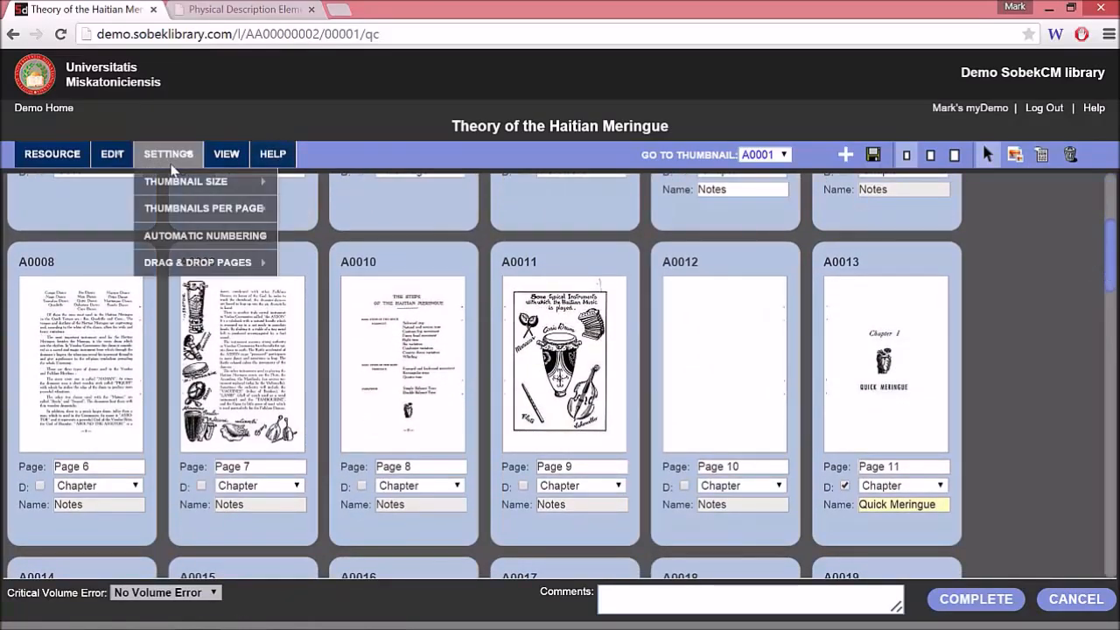
mouse_move(202, 263)
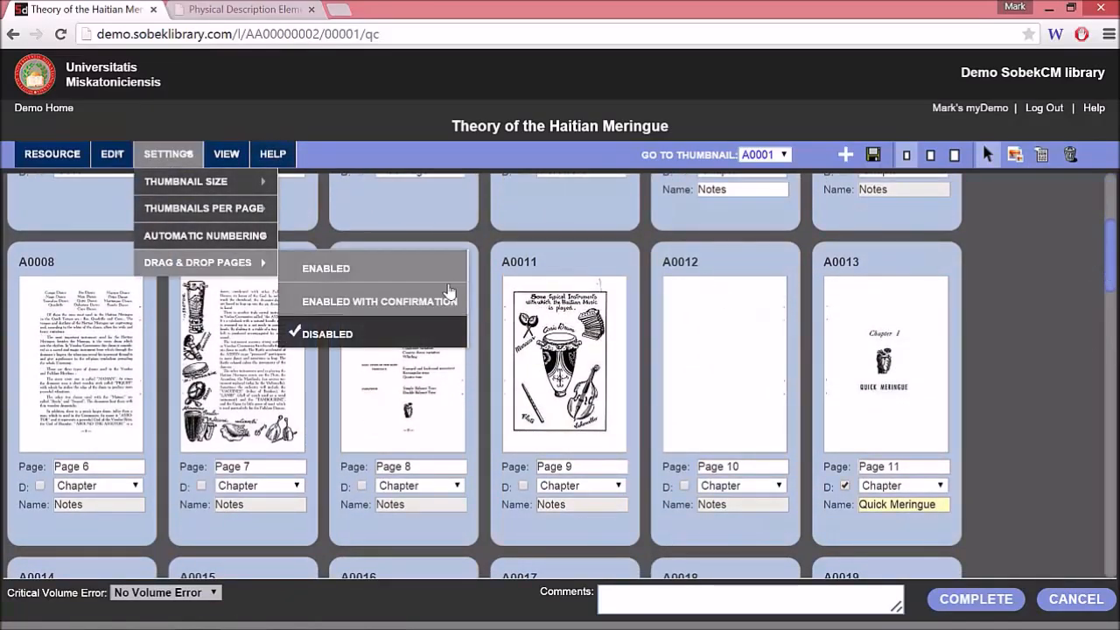
left_click(395, 277)
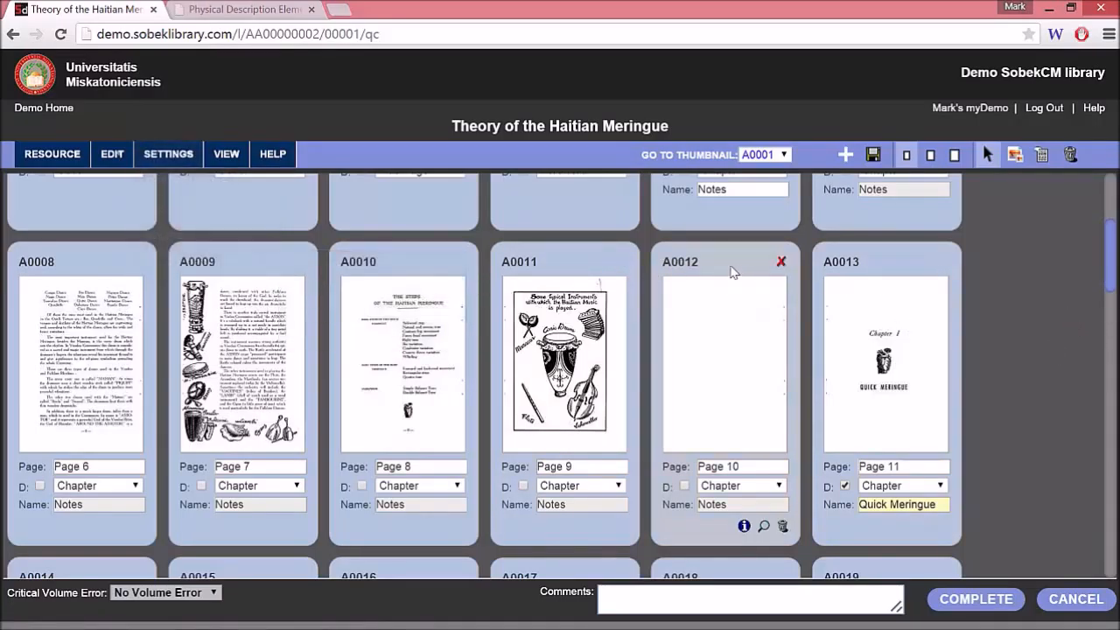
- Move the blank page A0012 ahead of page A0011 and complete the quality control
left_click_drag(725, 274, 551, 273)
left_click_drag(706, 266, 477, 266)
left_click_drag(554, 268, 376, 273)
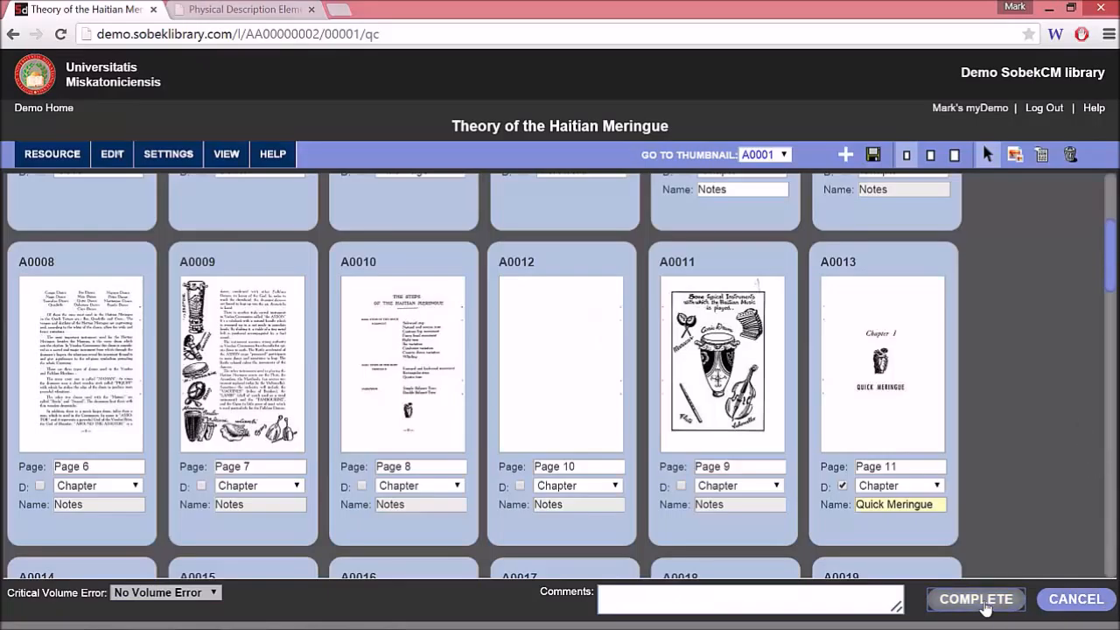
left_click(978, 602)
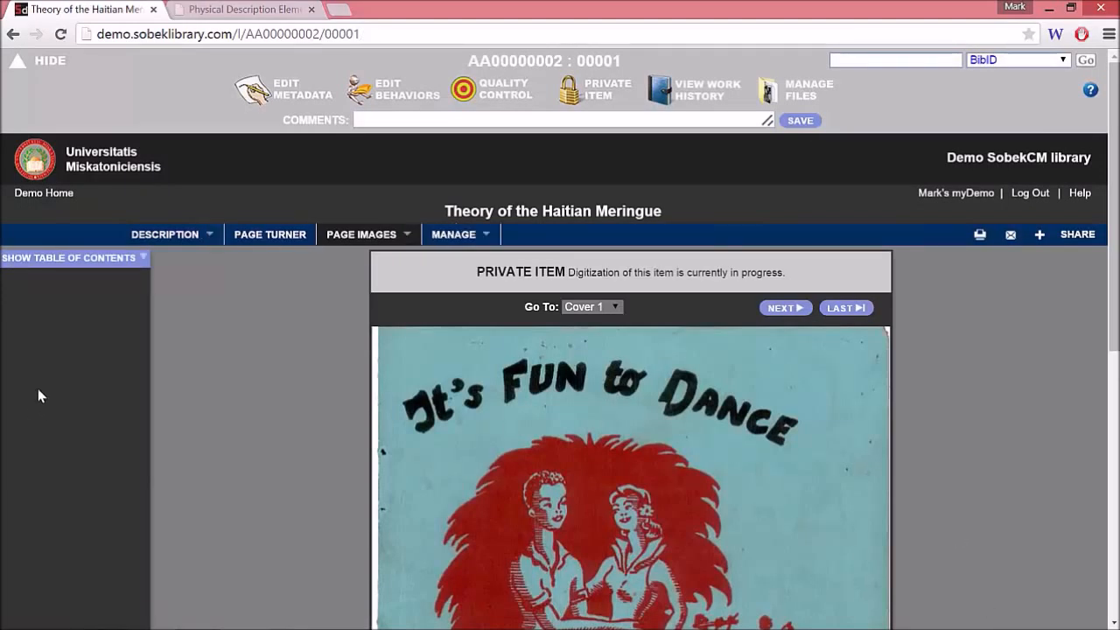
- Show the item's table of contents, go to the Quick Meringue chapter, and look through the list of page names
left_click(138, 265)
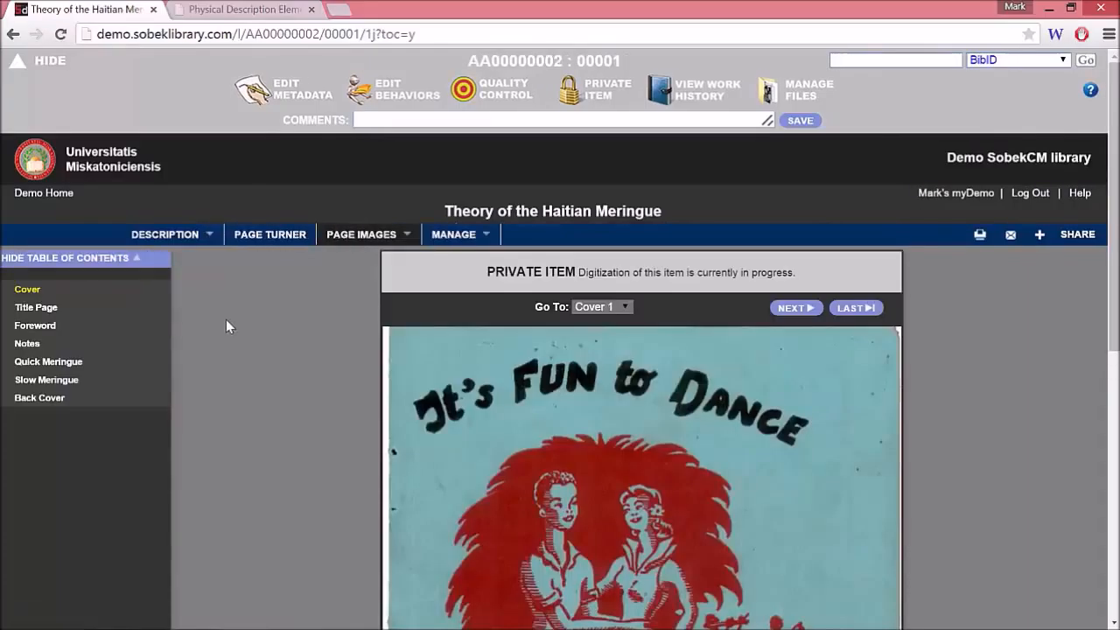
left_click(48, 362)
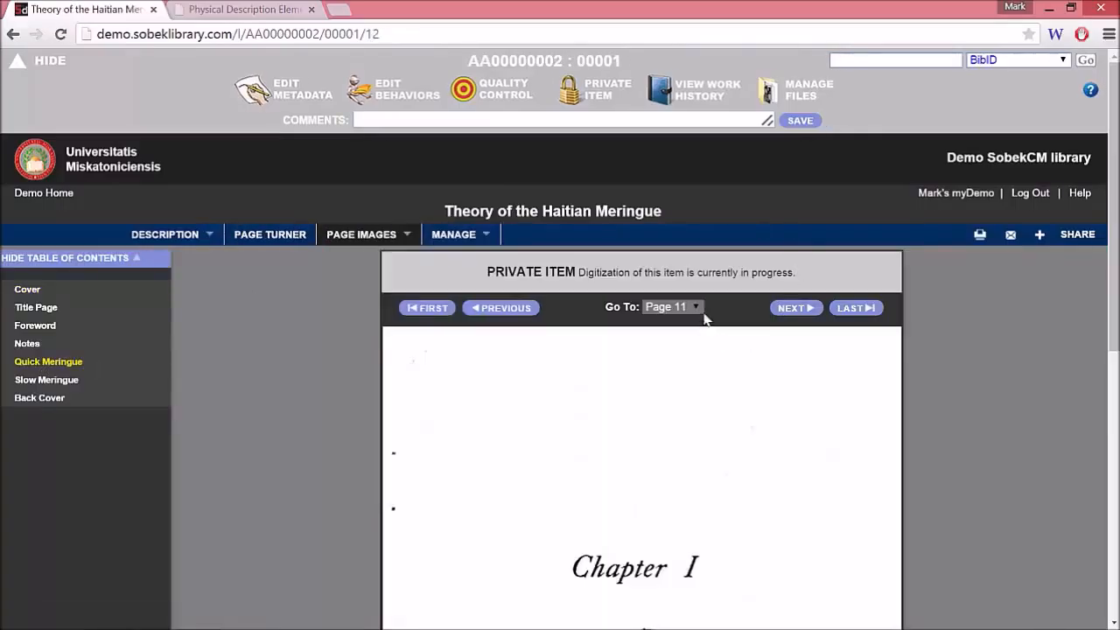
left_click(697, 310)
left_click_drag(702, 388, 696, 363)
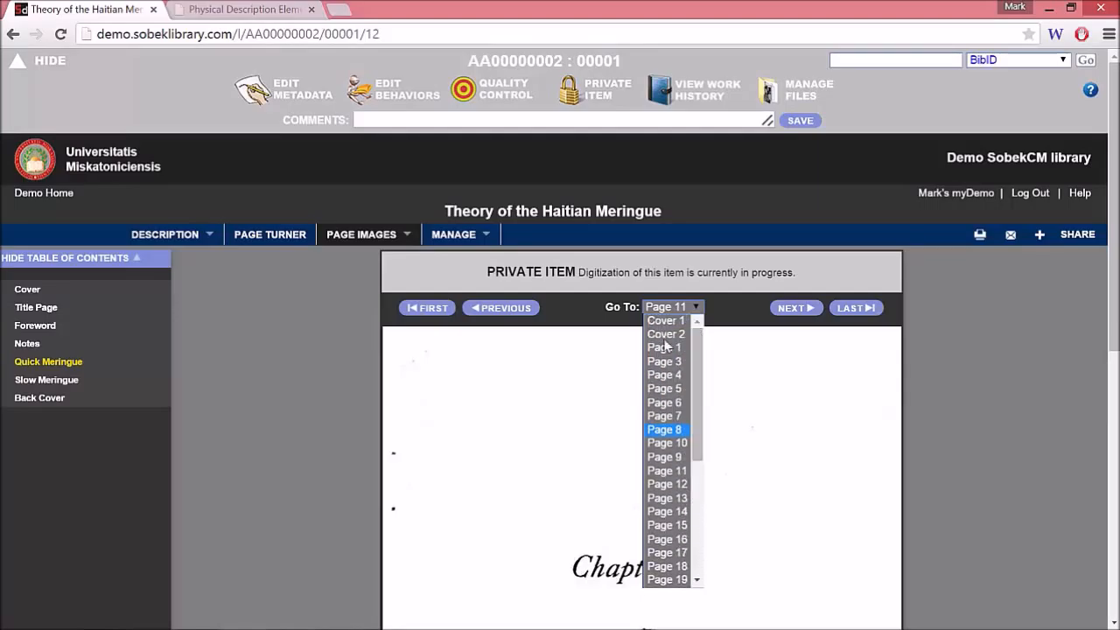
left_click(230, 401)
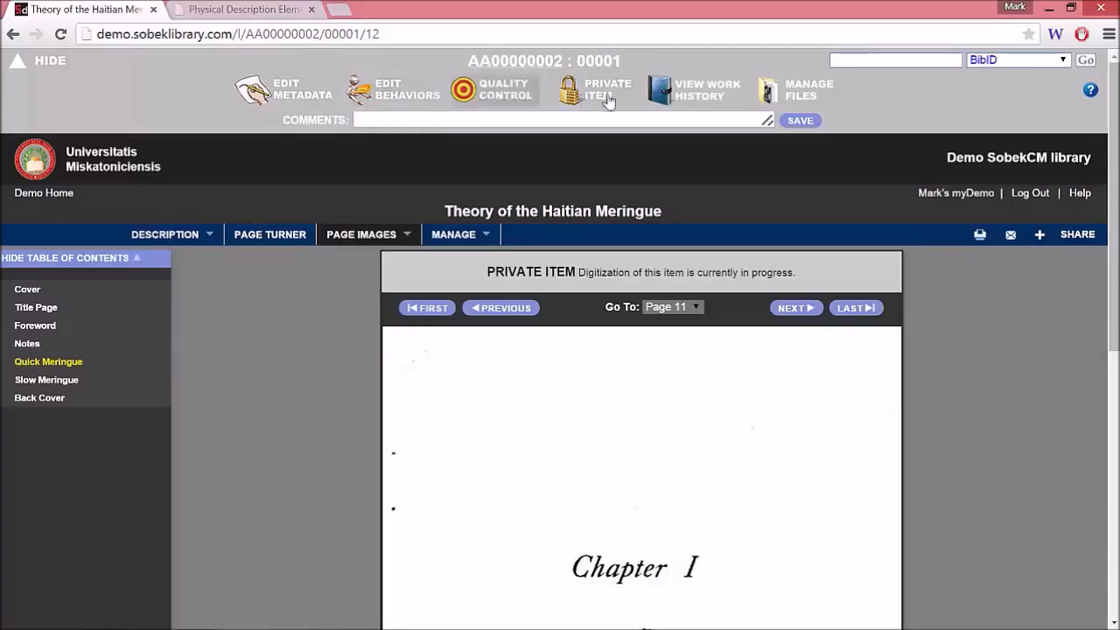
- Change the private item's visibility to public, save the permissions, and hide the internal header
left_click(610, 99)
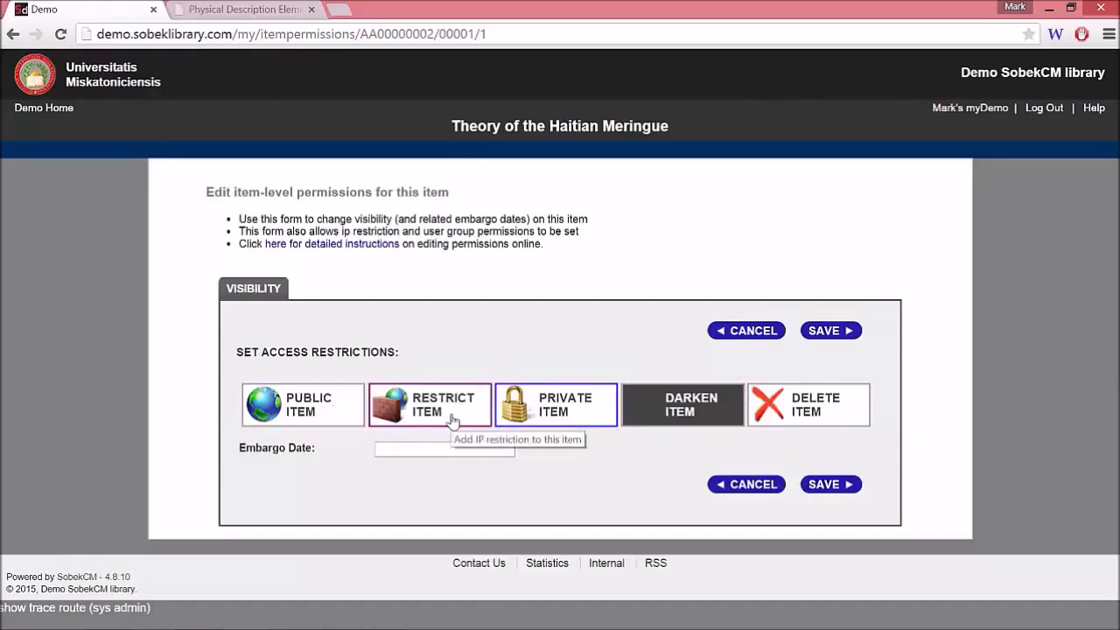
left_click(294, 410)
left_click(831, 467)
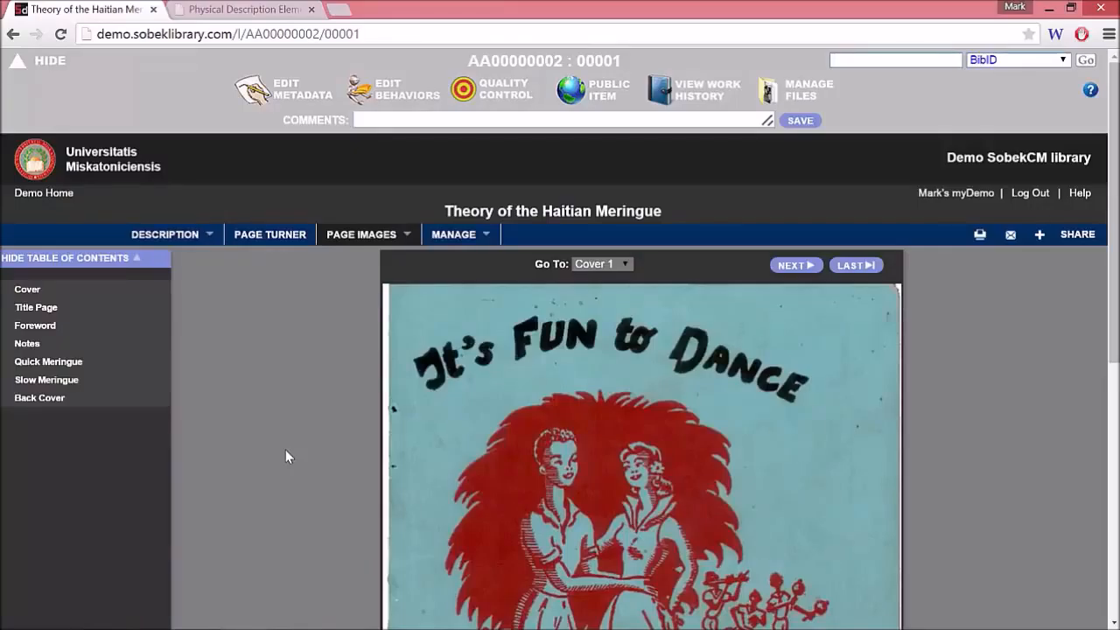
left_click(33, 61)
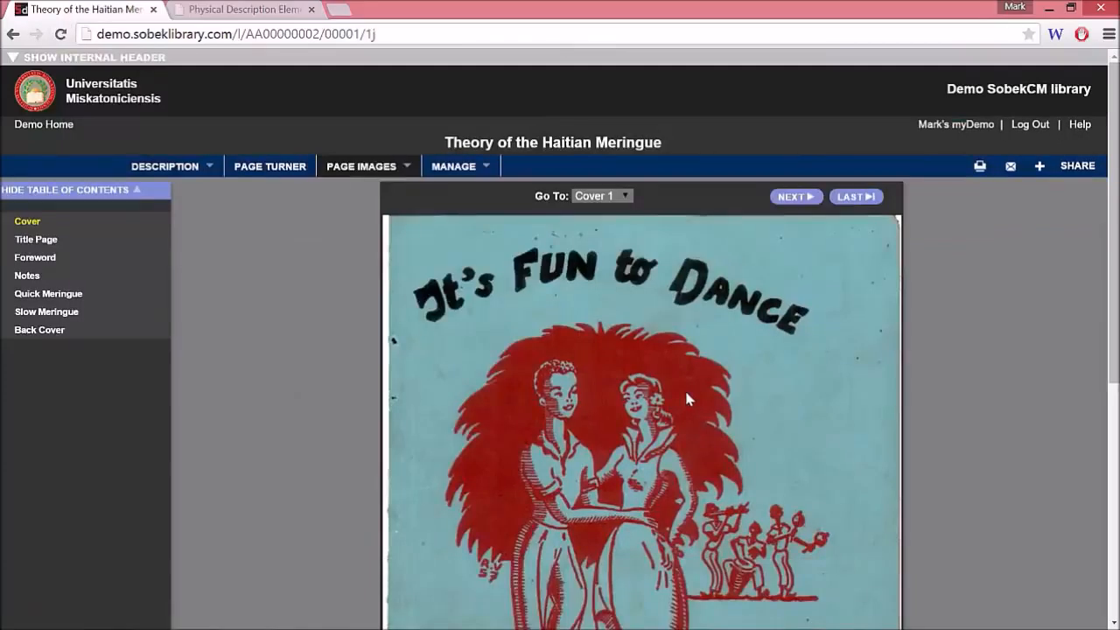